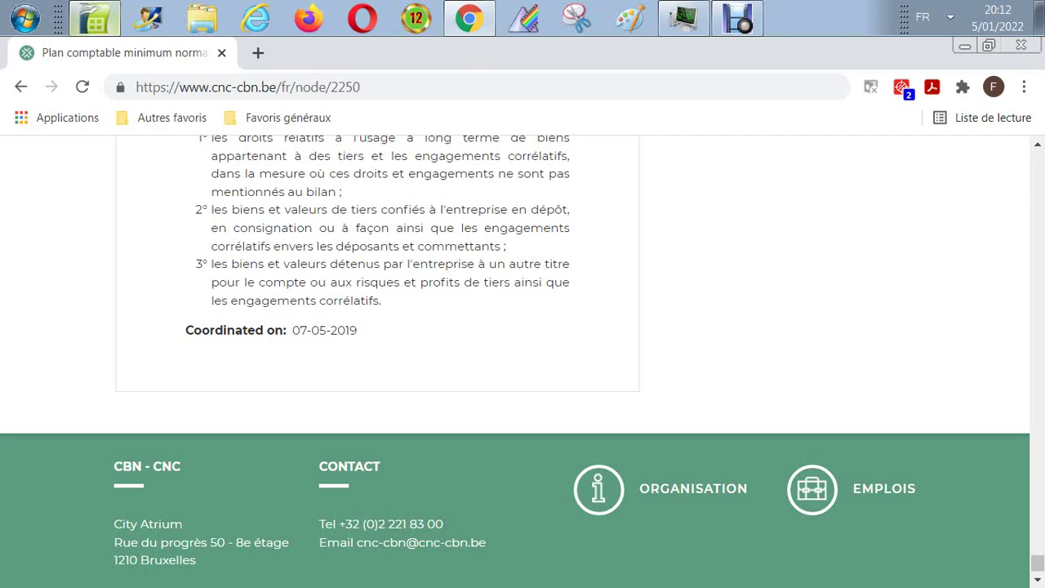
- Switch to the Comptes de résultat.ods spreadsheet in OpenOffice Calc and go to the Comptes de résultats title in E1
left_click(95, 18)
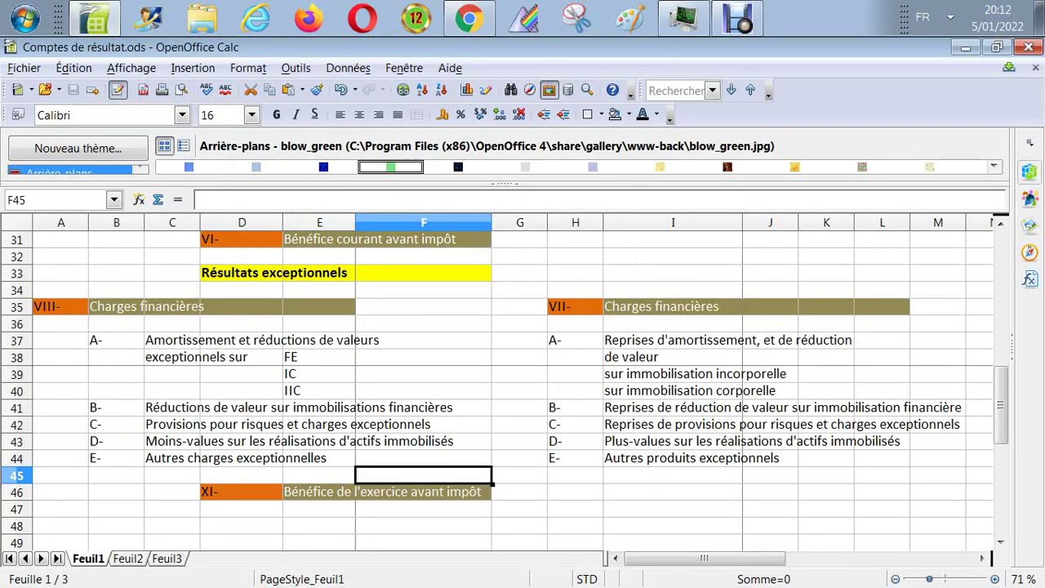
key("Up")
key("Up")
key("Up")
key("Up")
key("Up")
key("Up")
key("Up")
key("Up")
key("Up")
key("Up")
key("Up")
key("Up")
key("Up")
key("Up")
key("Up")
key("Up")
key("Up")
key("Up")
key("Up")
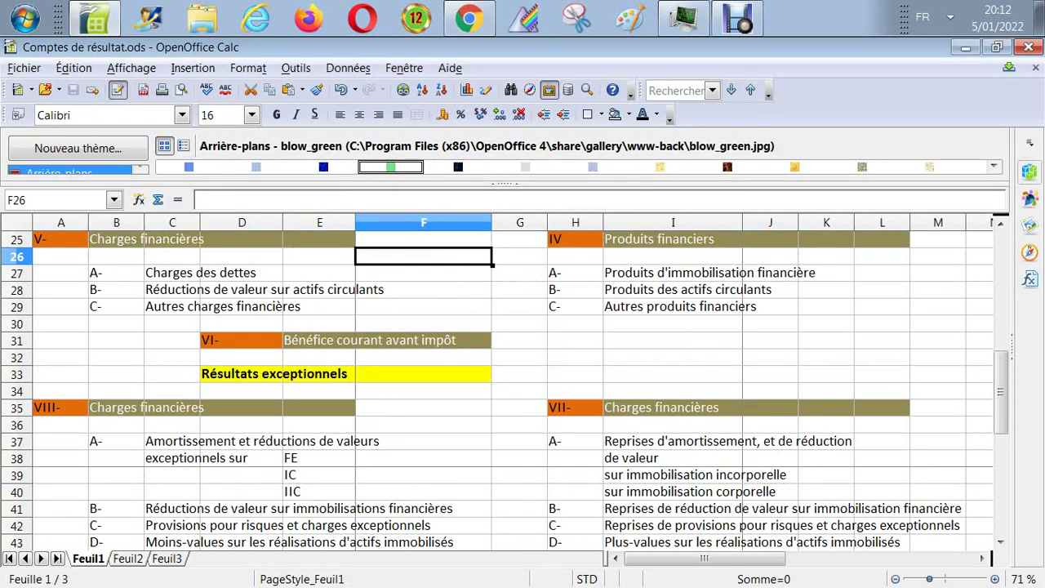
key("Up")
key("Up")
key("Up")
key("Up")
key("Up")
key("Up")
key("Up")
key("Up")
key("Up")
key("Up")
key("Up")
key("Up")
key("Up")
key("Up")
key("Up")
key("Up")
key("Up")
key("Up")
key("Up")
key("Up")
key("Left")
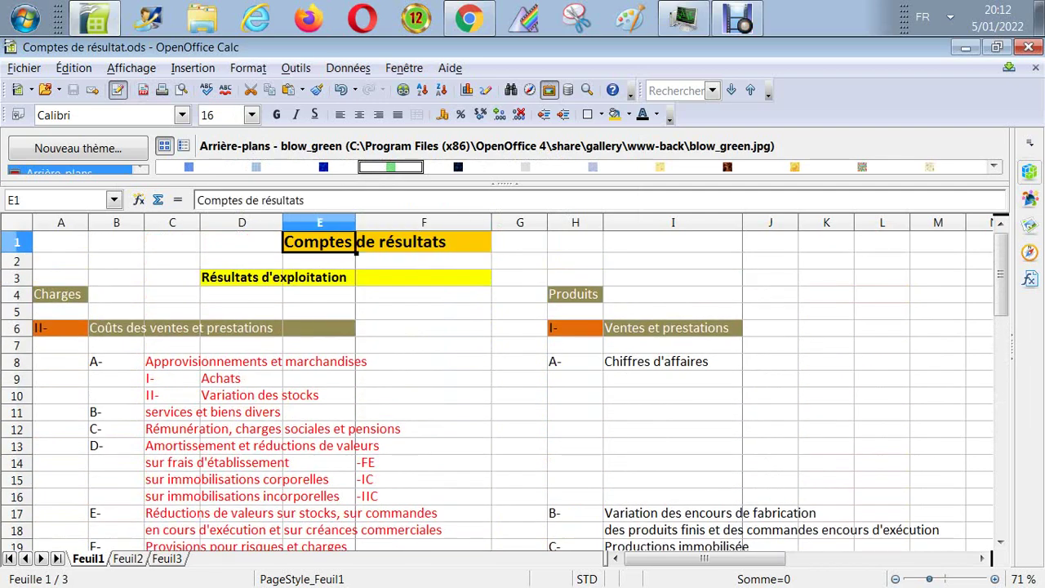
- Go to the Résultats d'exploitation heading in D3 to point out the first section of the income statement
key("Left")
key("Left")
key("Down")
key("Down")
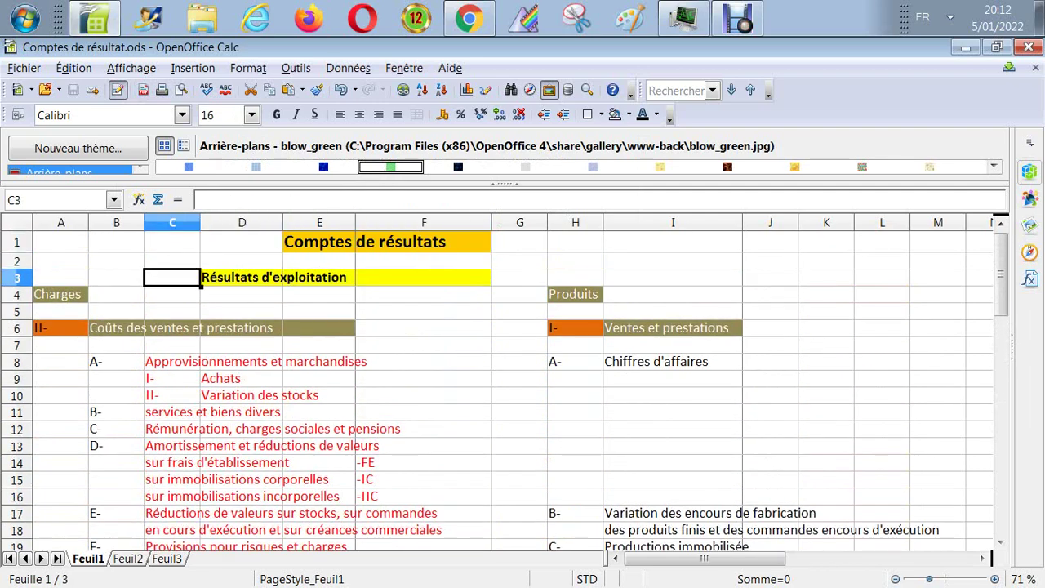
key("Right")
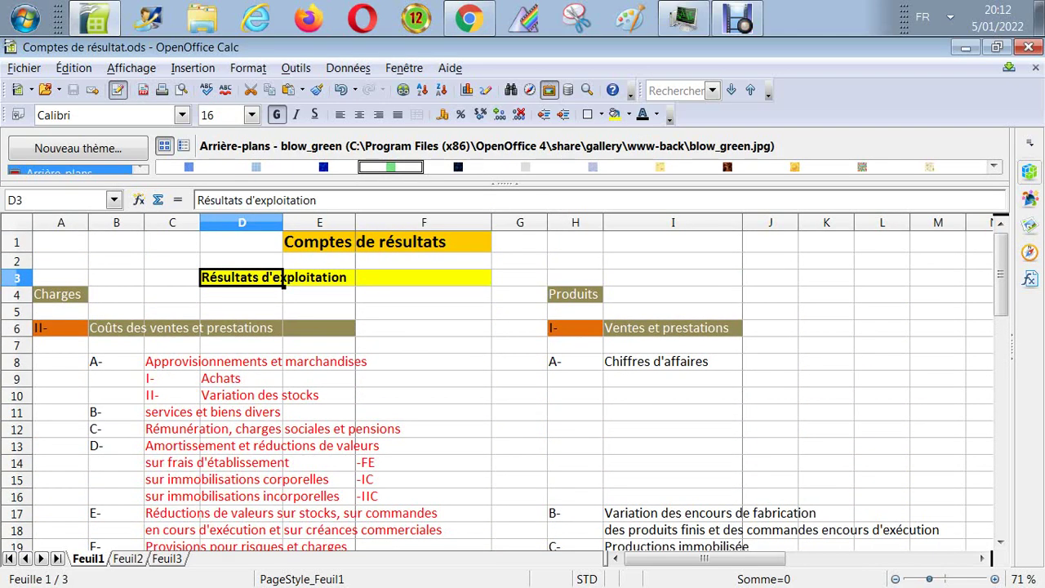
key("Down")
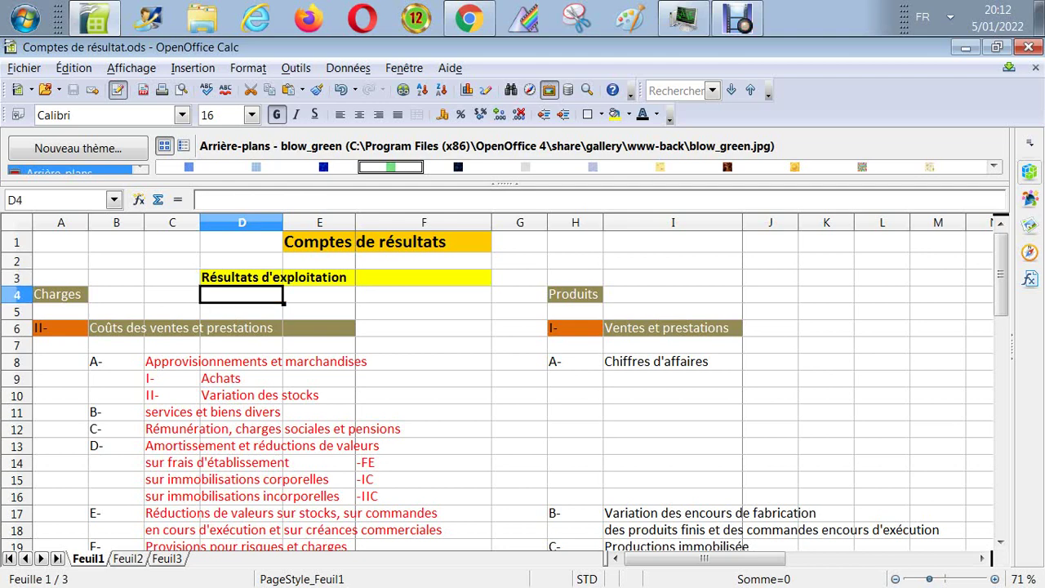
key("Up")
- Look through the operating charges and income, down to the Résultats financiers heading in D24
left_click(241, 293)
key("Down")
key("Down")
key("Down")
key("Down")
key("Down")
key("Down")
key("Down")
key("Down")
key("Down")
key("Down")
key("Down")
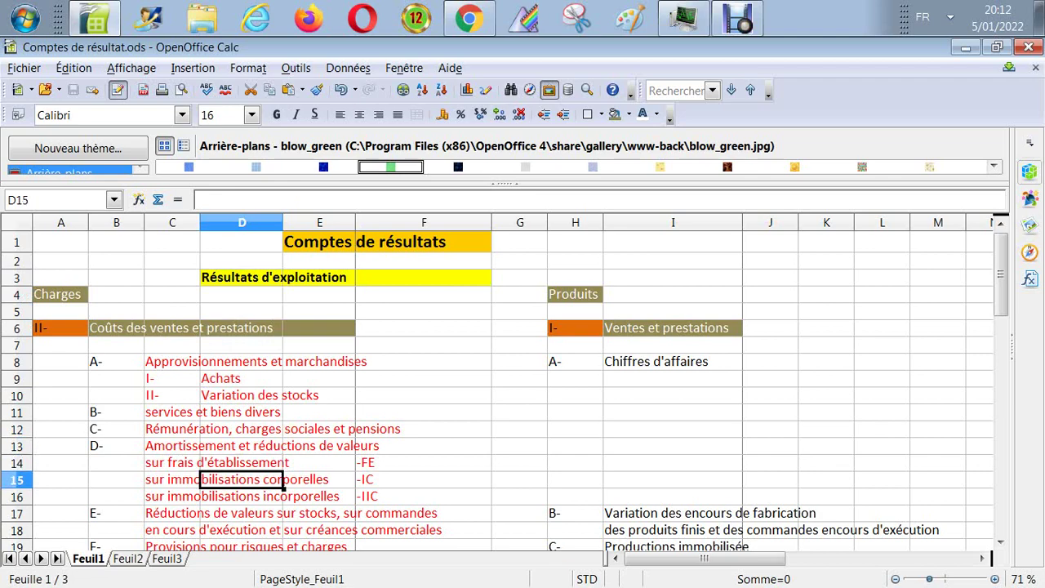
key("Down")
key("Down")
key("Down")
key("Down")
key("Down")
key("Down")
key("Down")
key("Down")
key("Down")
key("Down")
key("Down")
key("Down")
key("Down")
key("Up")
key("Up")
key("Up")
key("Up")
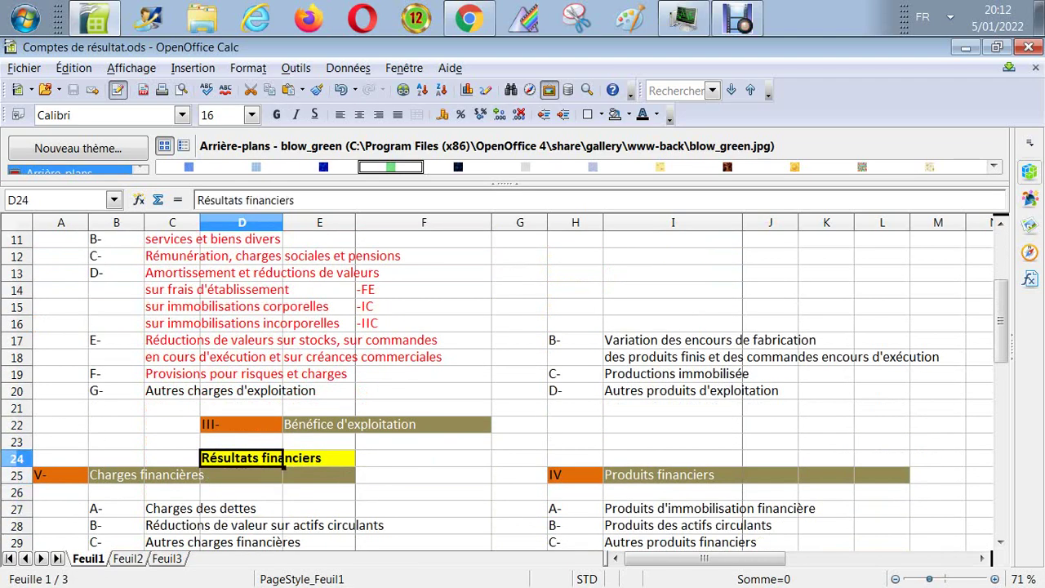
- Look through the financial charges and income, and locate the Résultats exceptionnels heading in D33
key("Down")
key("Down")
key("Down")
key("Down")
key("Down")
key("Down")
key("Down")
key("Down")
key("Down")
key("Down")
key("Down")
key("Down")
key("Down")
key("Down")
key("Down")
key("Down")
key("Down")
key("Up")
key("Up")
key("Up")
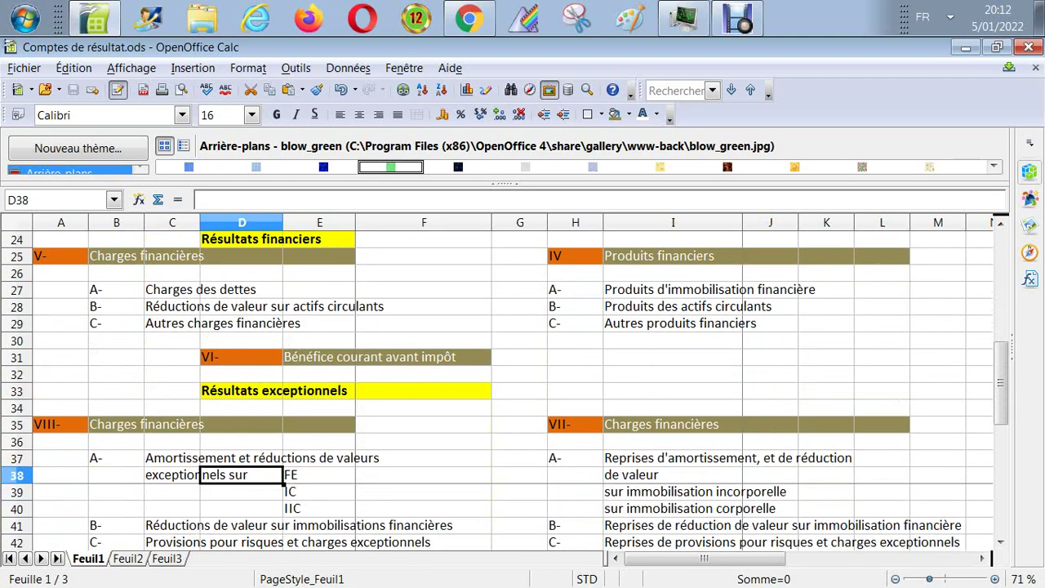
key("Up")
key("Up")
key("Up")
key("Up")
key("Up")
- Examine the exceptional results section down to the Bénéfice de l'exercice avant impôt row at the end of the statement
key("Down")
key("Down")
key("Down")
key("Down")
key("Down")
key("Down")
key("Down")
key("Down")
key("Down")
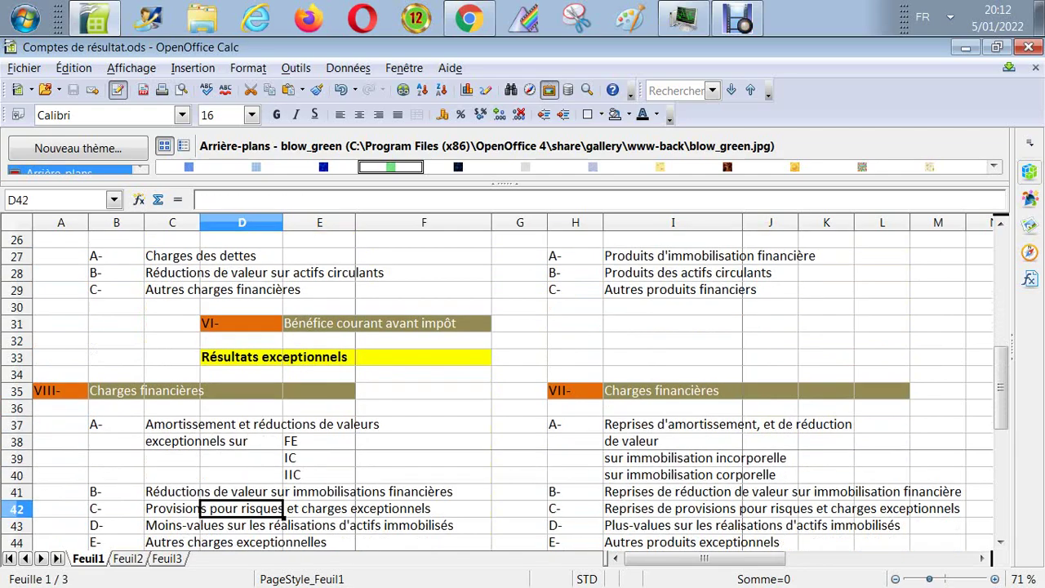
key("Down")
key("Down")
key("Down")
key("Down")
key("Down")
key("Down")
key("Down")
key("Down")
key("Down")
key("Down")
key("Up")
key("Up")
key("Up")
key("Up")
key("Up")
key("Up")
key("Up")
key("Up")
key("Up")
key("Up")
key("Up")
key("Up")
key("Up")
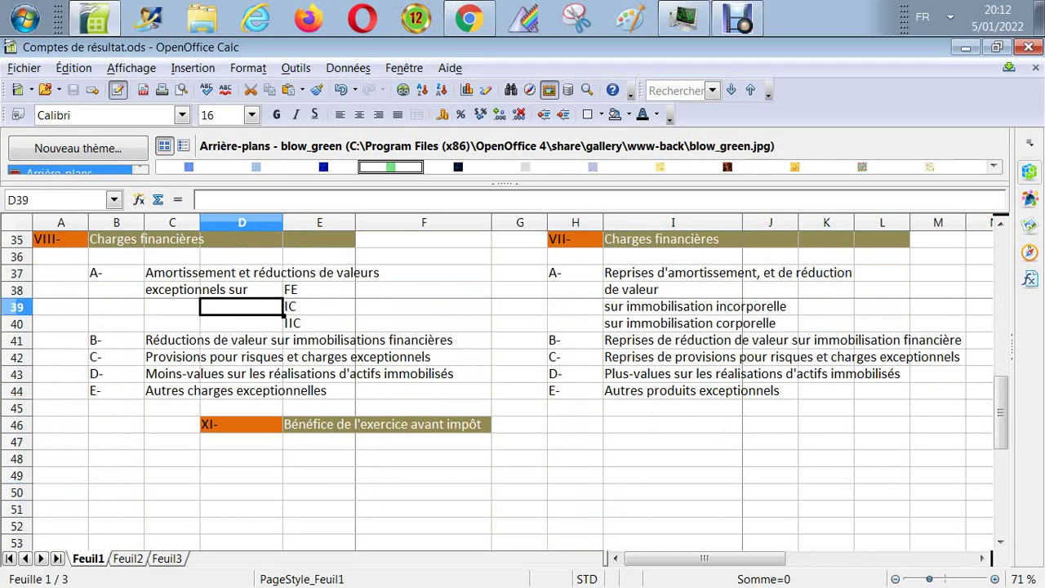
- Go back up the sheet to the Résultats d'exploitation heading in D3 to restart the review of the statement
key("Up")
key("Up")
key("Up")
key("Up")
key("Up")
key("Up")
key("Up")
key("Up")
key("Up")
key("Up")
key("Up")
key("Up")
key("Up")
key("Up")
key("Up")
key("Up")
key("Up")
key("Up")
key("Up")
key("Up")
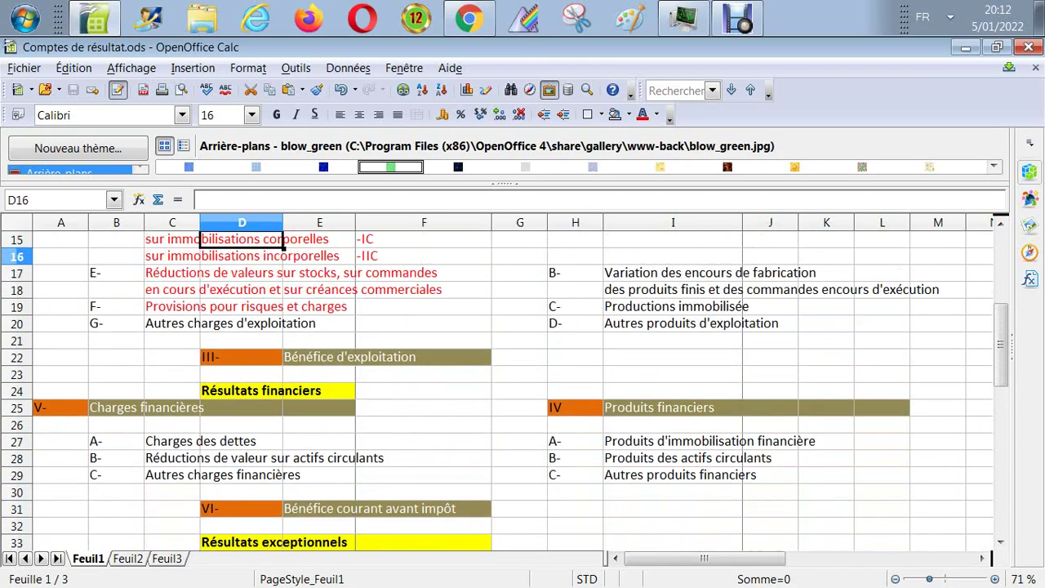
key("Up")
key("Up")
key("Up")
key("Up")
key("Up")
key("Up")
key("Up")
key("Up")
key("Up")
key("Up")
key("Up")
key("Up")
key("Up")
key("Up")
key("Down")
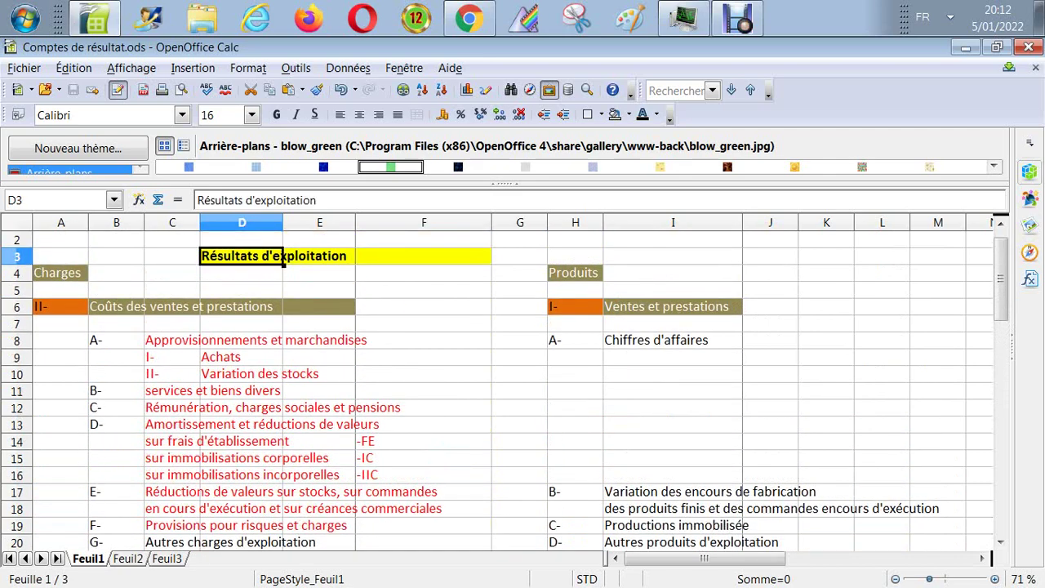
key("Down")
key("Down")
key("Up")
key("Up")
key("Down")
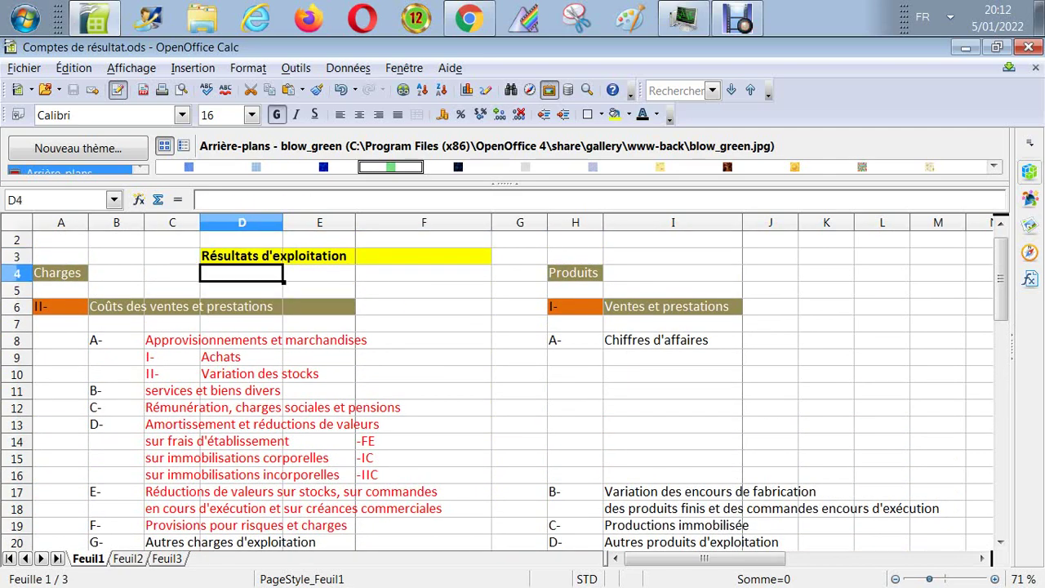
- Review the operating section from the Charges and Produits headings down to the Bénéfice d'exploitation row in E22
key("Down")
key("Down")
key("Down")
key("Down")
key("Down")
key("Down")
key("Down")
key("Down")
key("Down")
key("Down")
key("Down")
key("Down")
key("Down")
key("Down")
key("Down")
key("Down")
key("Down")
key("Down")
key("Down")
key("Down")
key("Up")
key("Up")
key("Up")
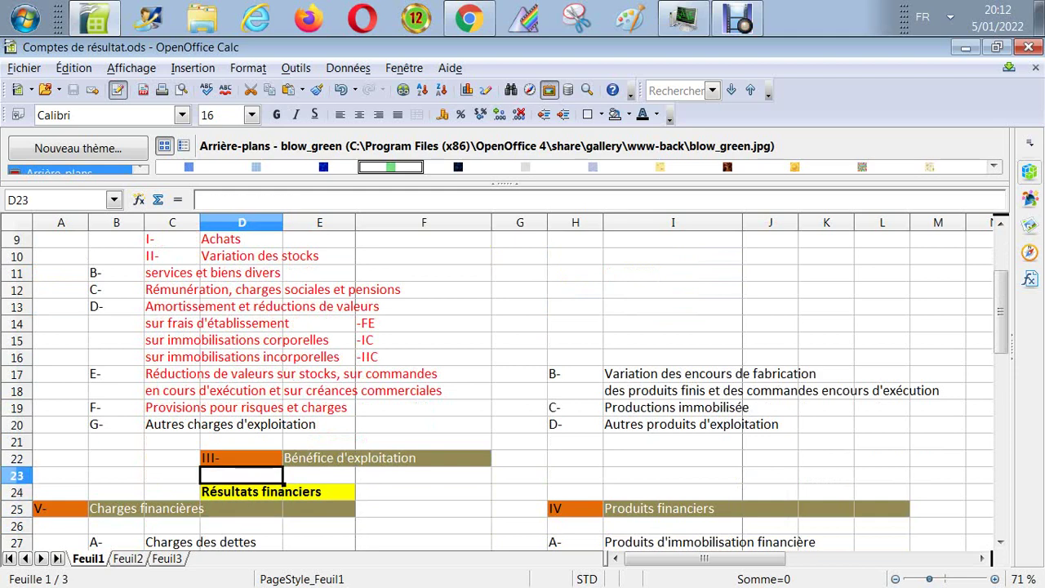
key("Right")
key("Up")
key("Up")
key("Down")
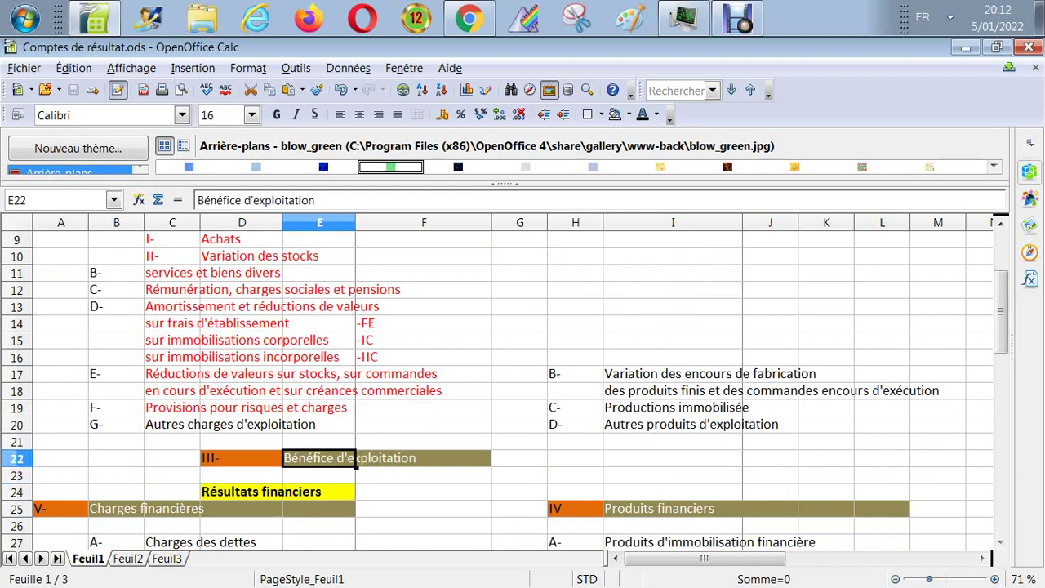
- Review the financial charges and income, past Bénéfice courant avant impôt, down to the Résultats exceptionnels heading
key("Down")
key("Down")
key("Down")
key("Down")
key("Down")
key("Down")
key("Down")
key("Down")
key("Down")
key("Down")
key("Up")
key("Up")
key("Up")
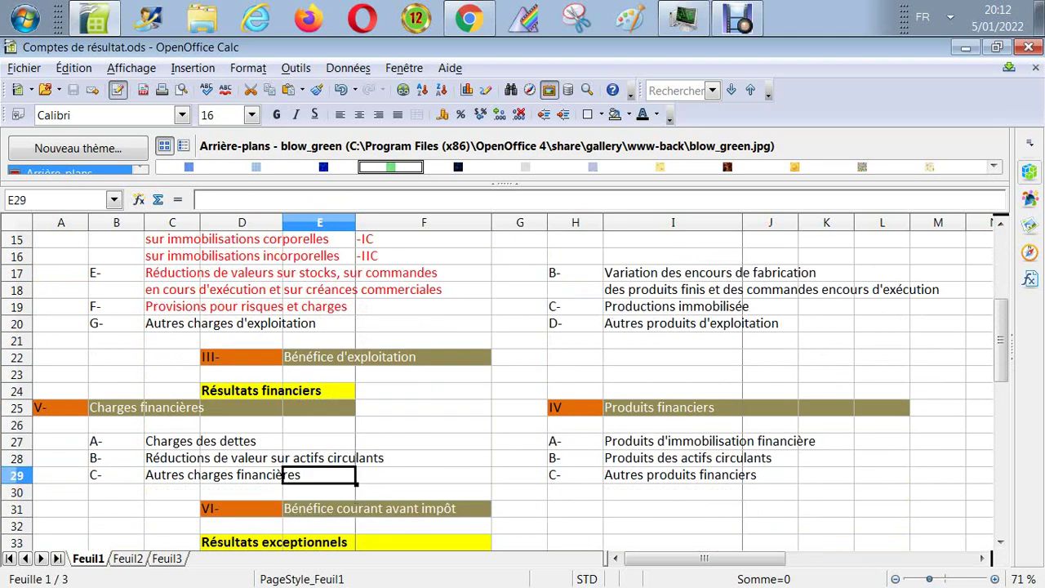
key("Down")
key("Down")
key("Down")
key("Down")
key("Down")
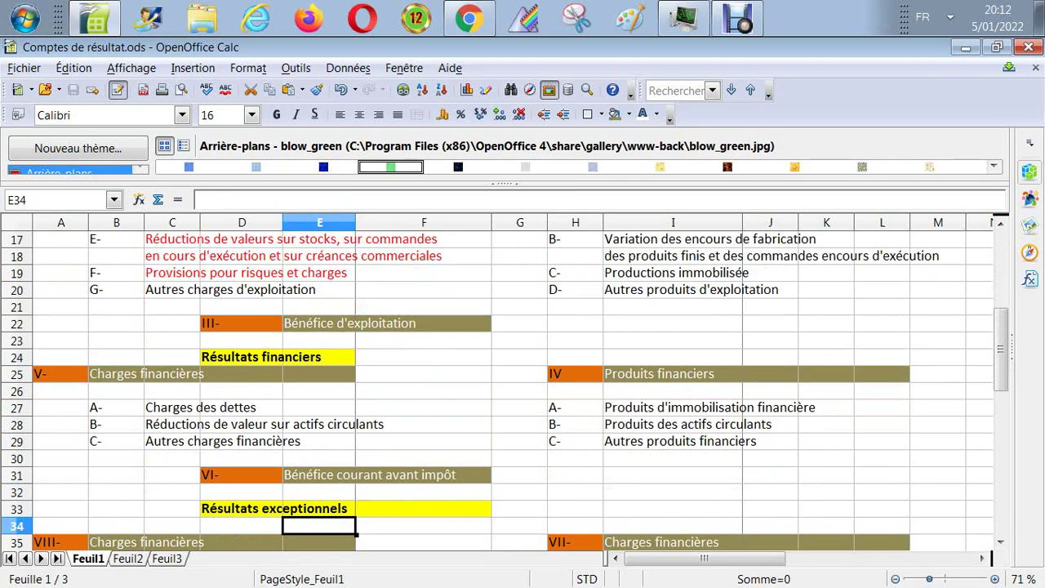
- Review the exceptional charges and income in rows 35 to 44 and the Bénéfice de l'exercice avant impôt row
key("Down")
key("Down")
key("Down")
key("Down")
key("Down")
key("Down")
key("Up")
key("Up")
key("Up")
key("Up")
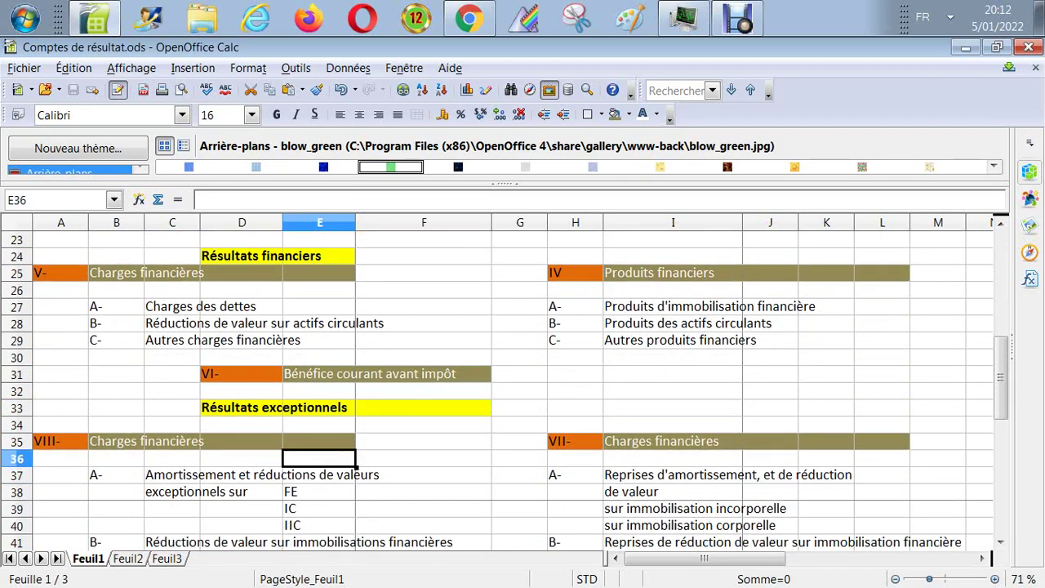
key("Down")
key("Down")
key("Down")
key("Down")
key("Down")
key("Down")
key("Down")
key("Down")
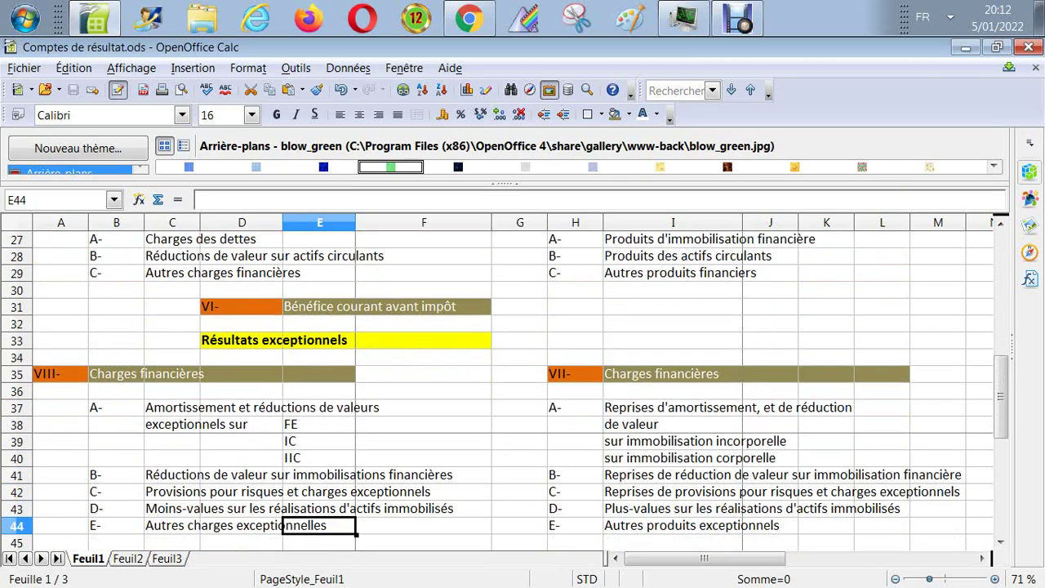
key("Down")
key("Down")
key("Down")
key("Down")
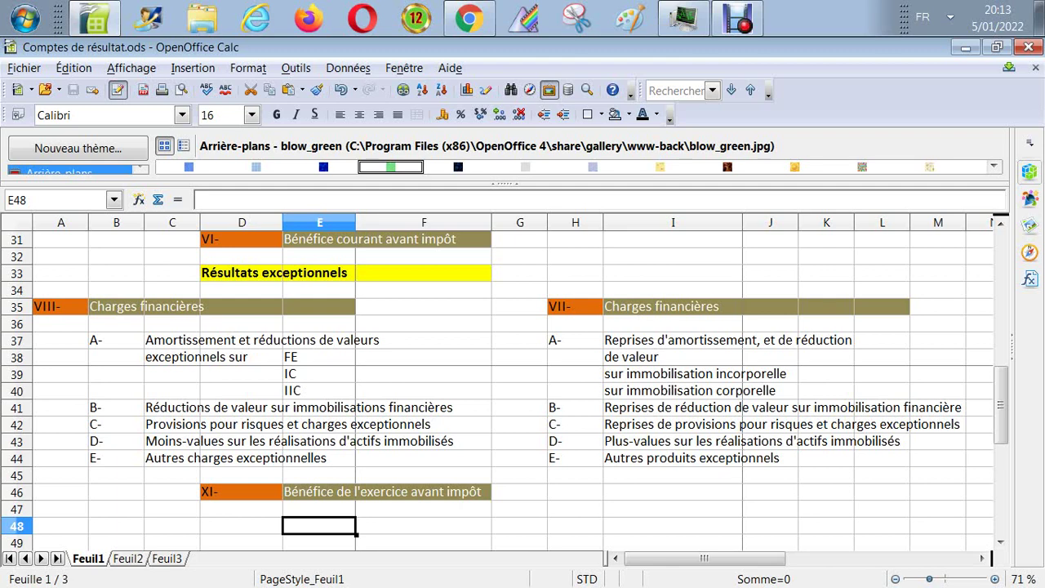
- Copy the Résultats exceptionnels heading from D33 into D48, below the Bénéfice de l'exercice avant impôt row
left_click(242, 272)
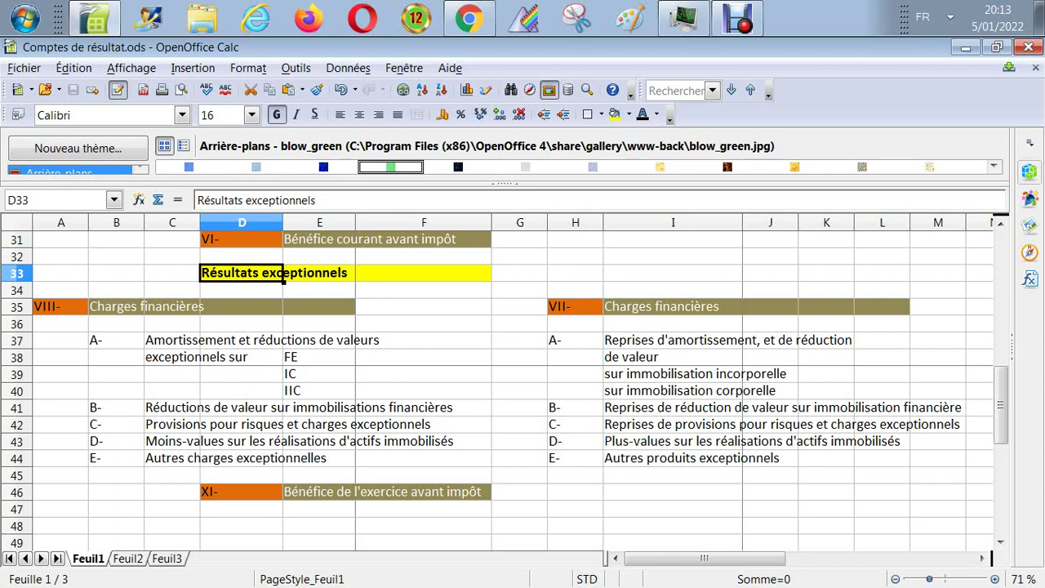
left_click(1000, 541)
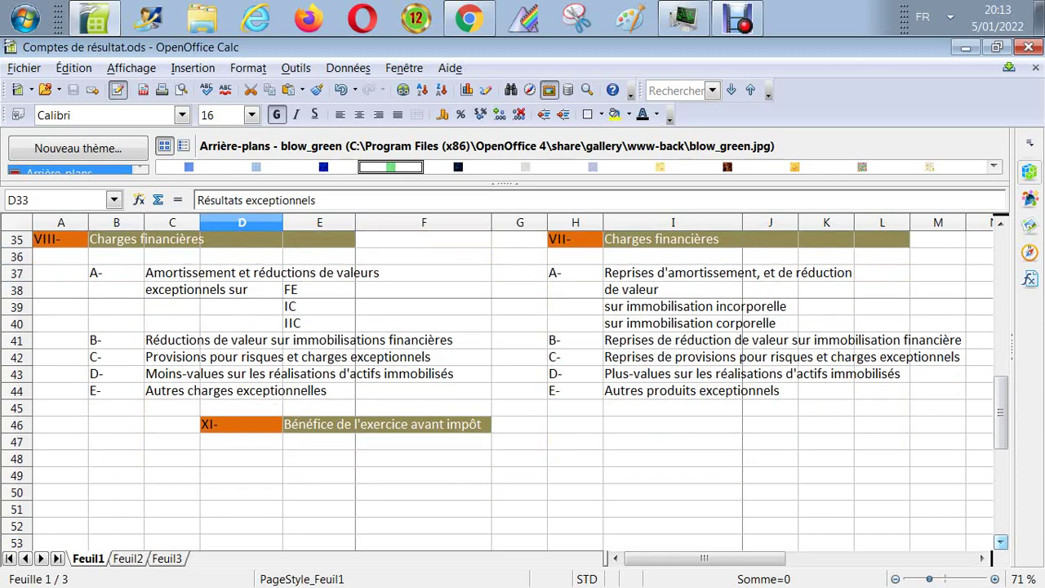
left_click(241, 458)
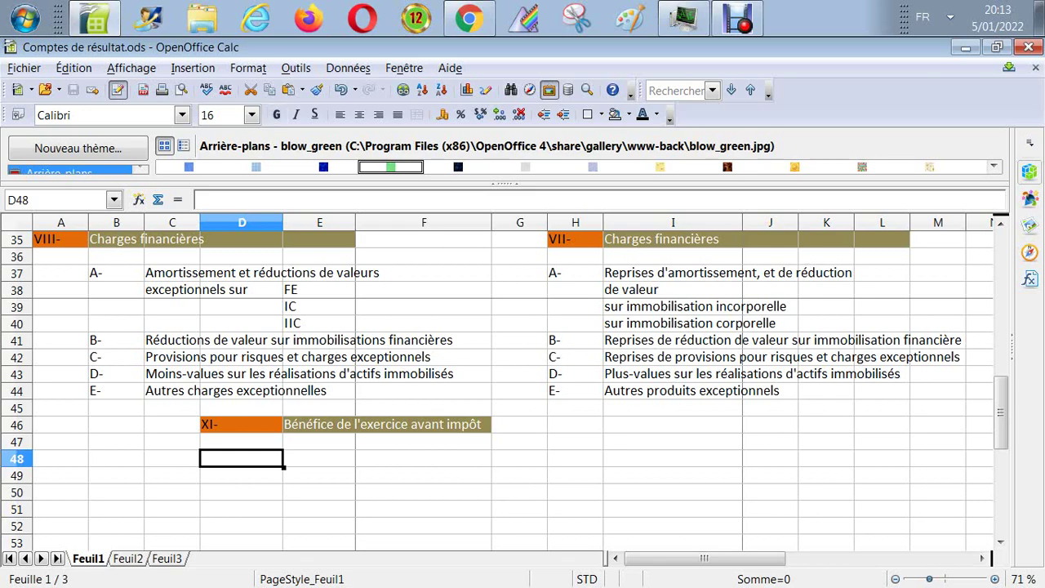
mouse_move(1000, 412)
left_mouse_down()
mouse_move(1000, 398)
mouse_move(1000, 406)
left_mouse_up()
type("Résultats exceptionnels")
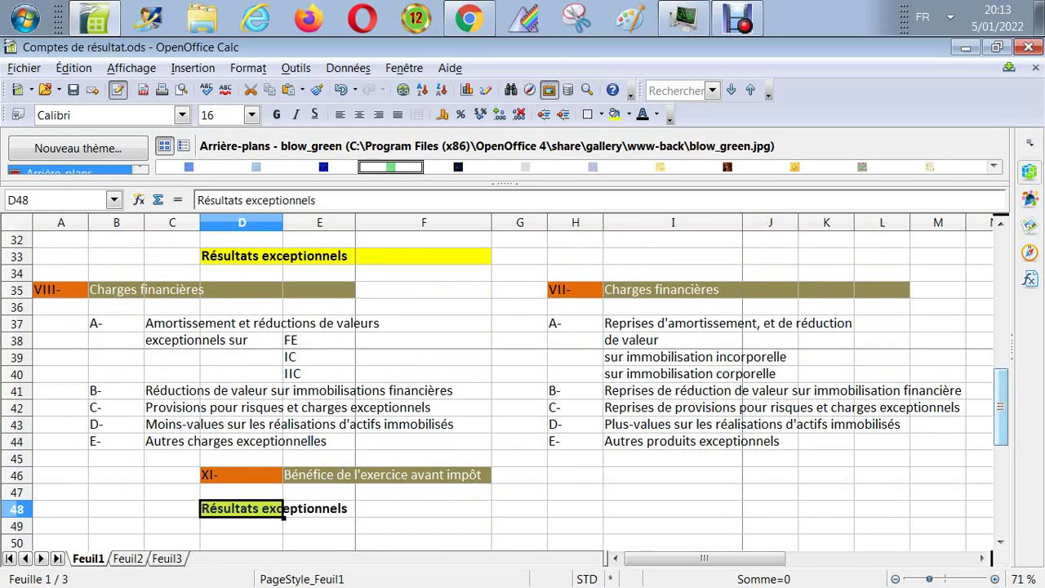
- Replace the copied heading text in D48 with "Impôt sur le résultat"
type("Impô")
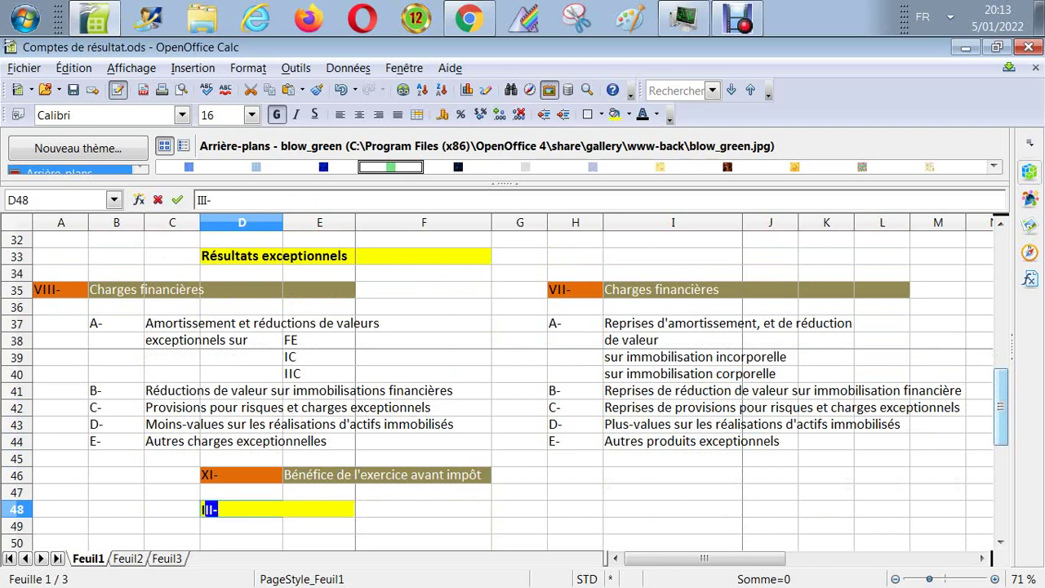
type("t ")
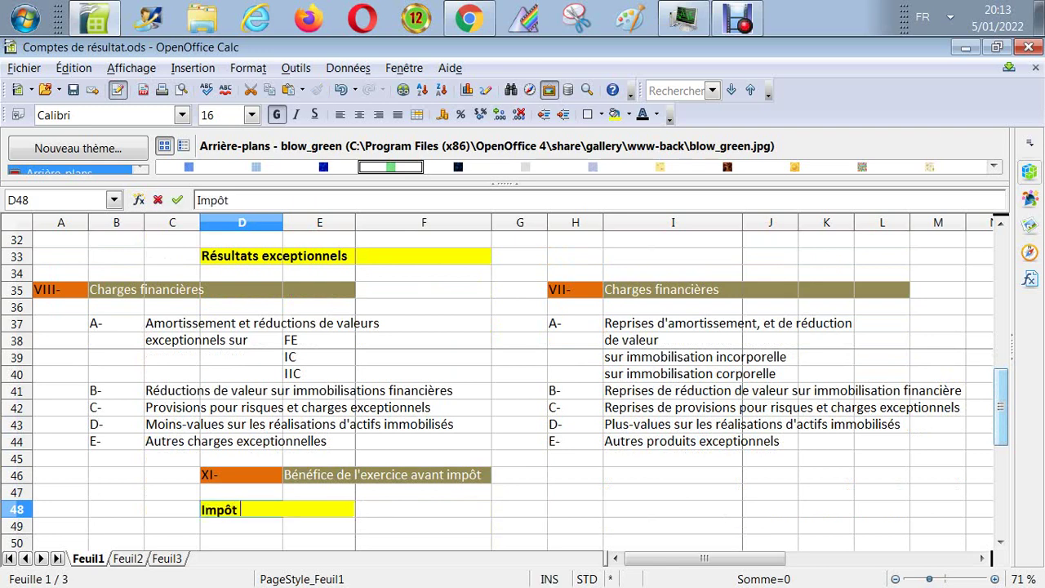
type("sur le rés")
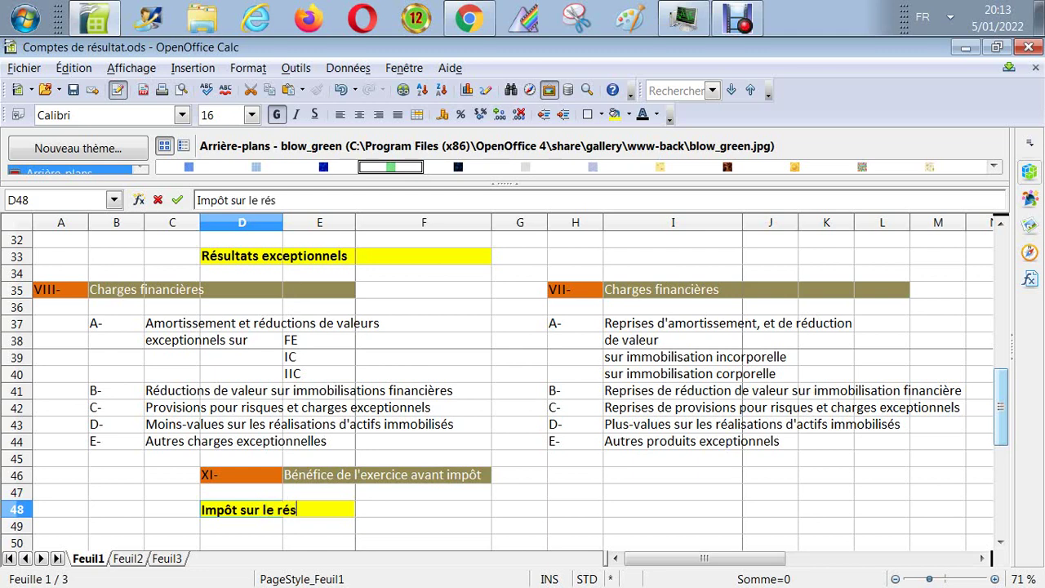
type("ultat")
key("Return")
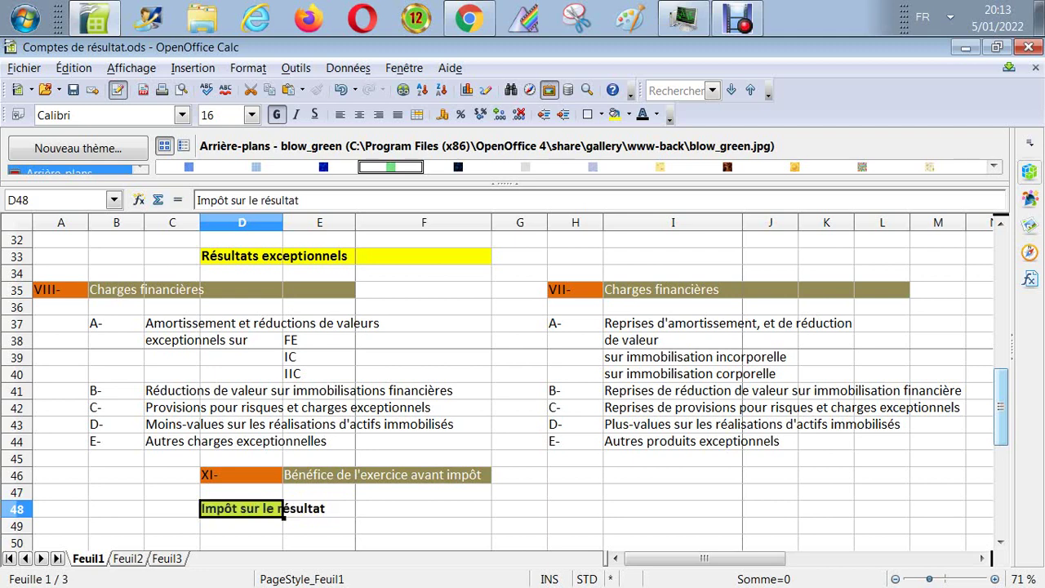
- Copy the orange VIII- number cell from A35 into A50, below the new tax heading
key("Left")
key("Left")
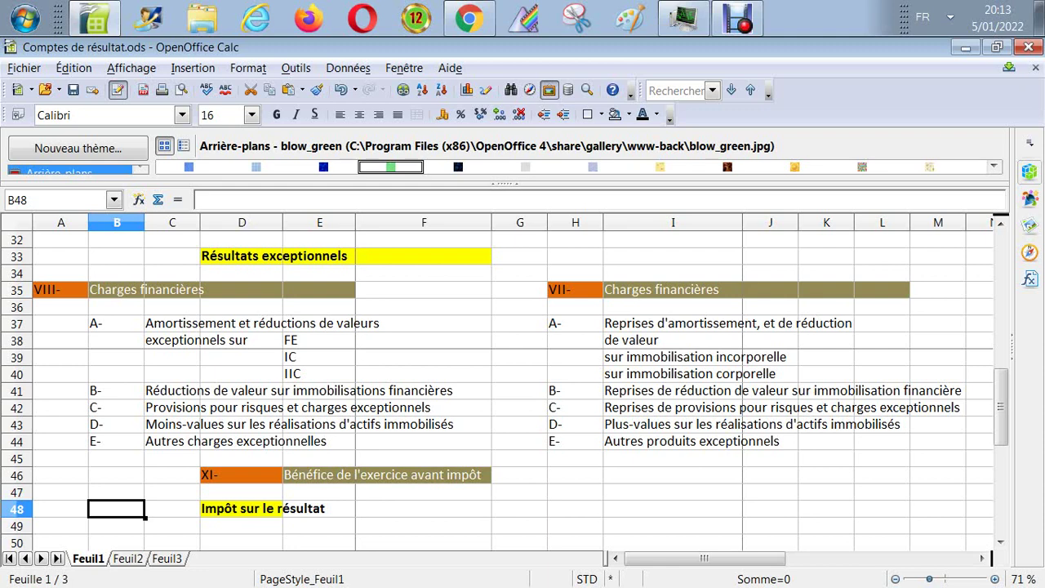
left_click(241, 474)
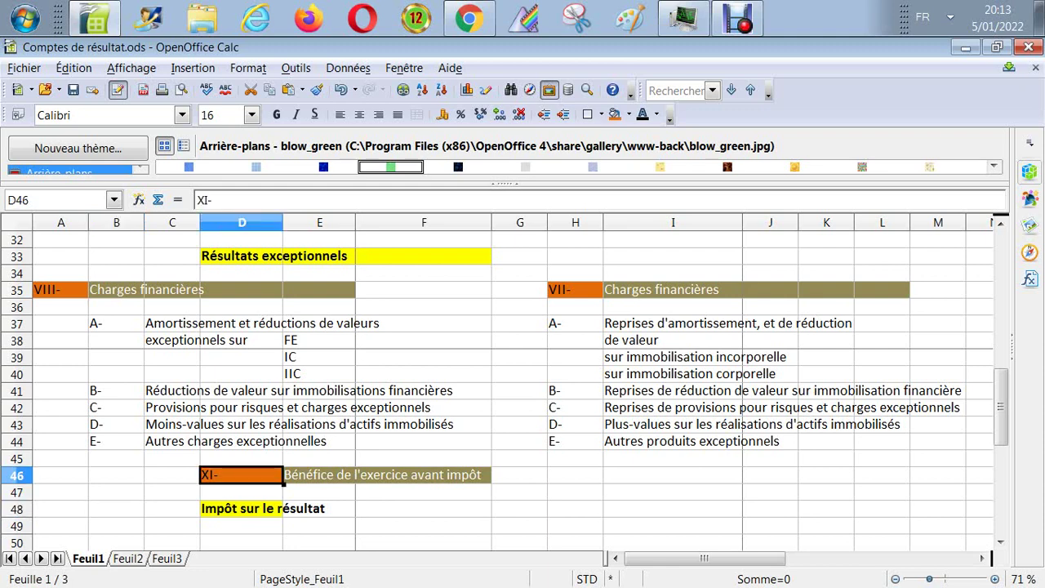
left_click(60, 289)
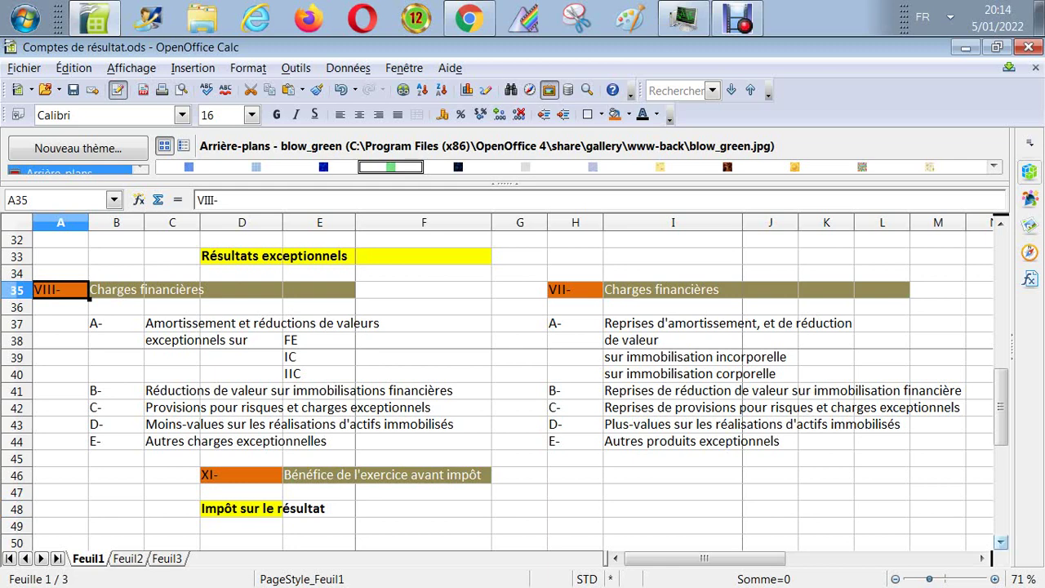
scroll(506, 390, "down", 1)
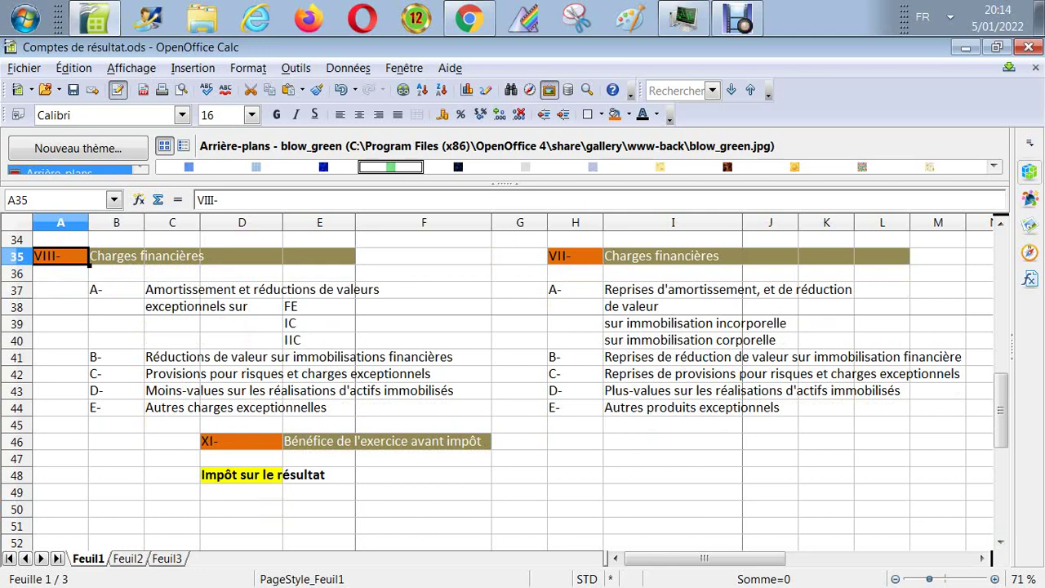
left_click(60, 508)
type("VIII-")
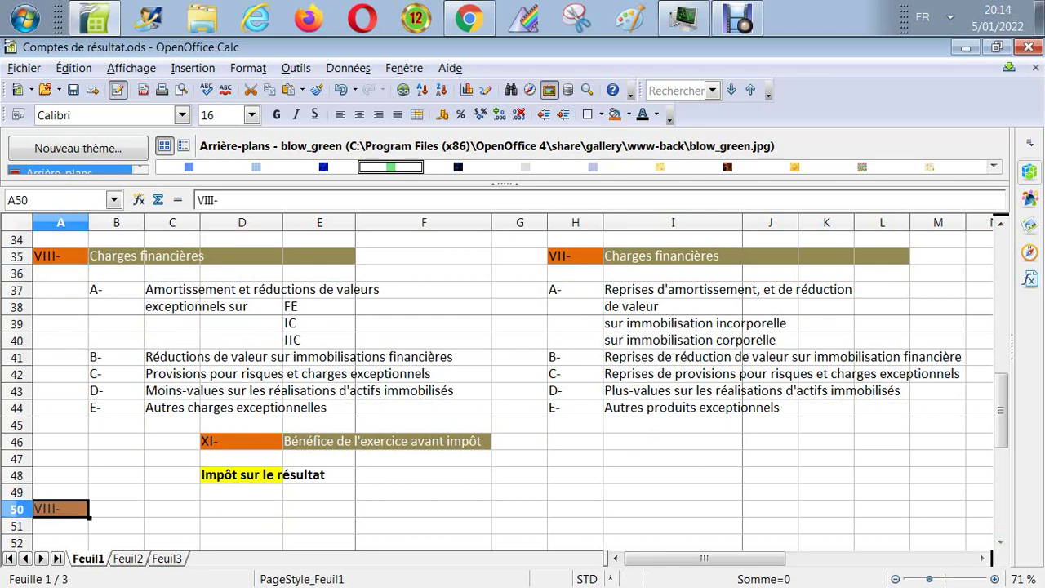
- Change the number in A50 to "X-" and copy that cell to H50 on the income side
type("X")
key("Return")
left_click(208, 201)
type("-")
key("Return")
left_click(574, 507)
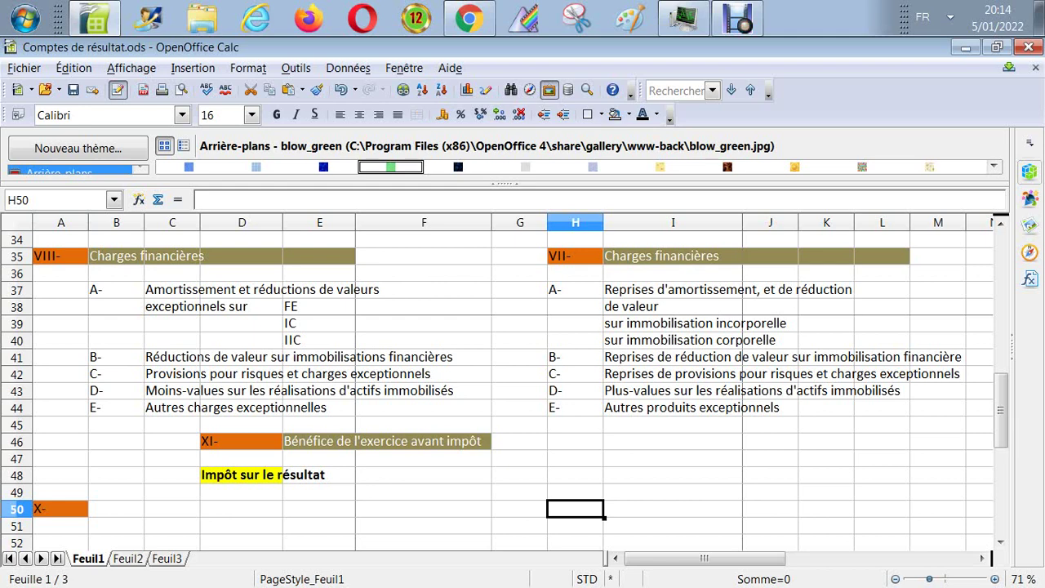
type("X-")
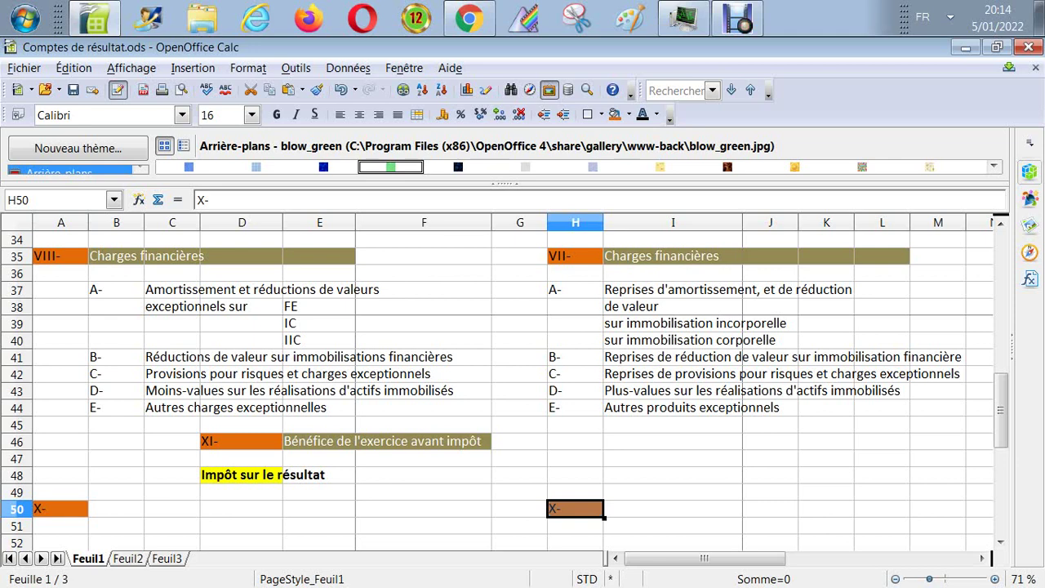
- Fill E48 with yellow so the background extends under the whole Impôt sur le résultat heading
left_click(319, 474)
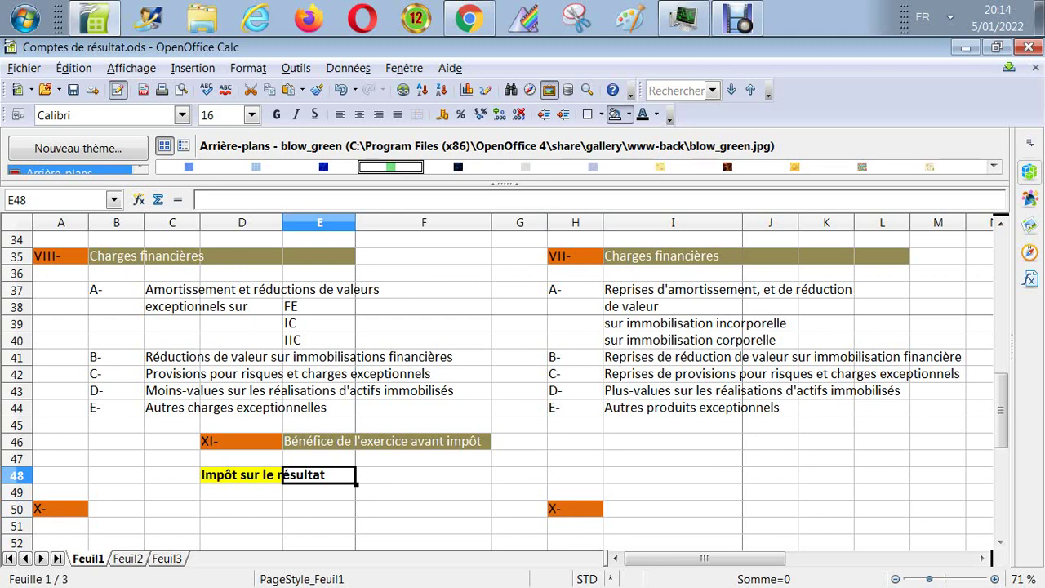
left_click(628, 114)
key("Escape")
left_click(423, 424)
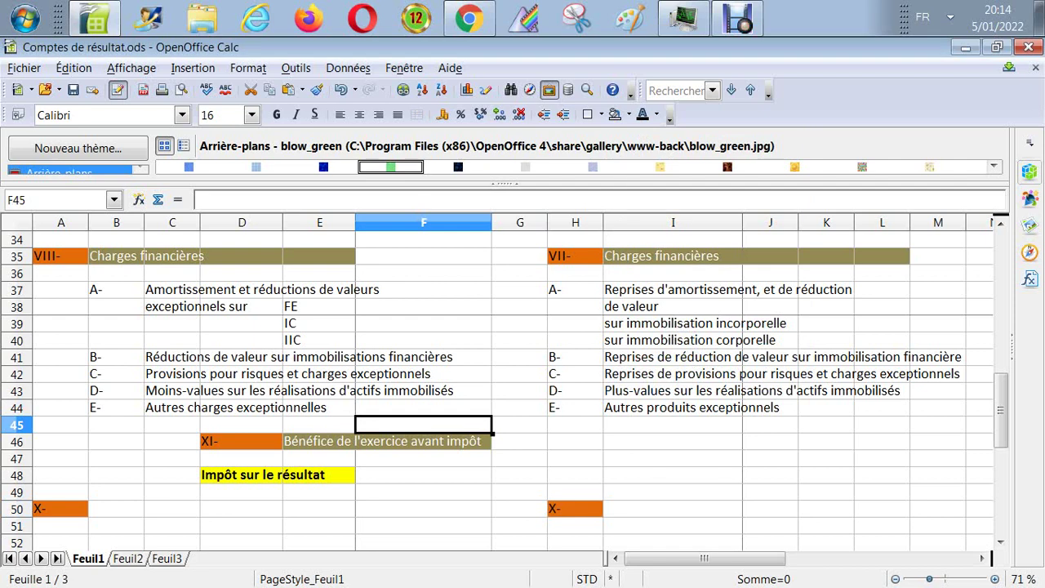
- Enter "A-" in B50 and "Impôts" in C50 on the charges side of the tax section
key("Down")
key("Down")
key("Down")
key("Down")
key("Left")
key("Left")
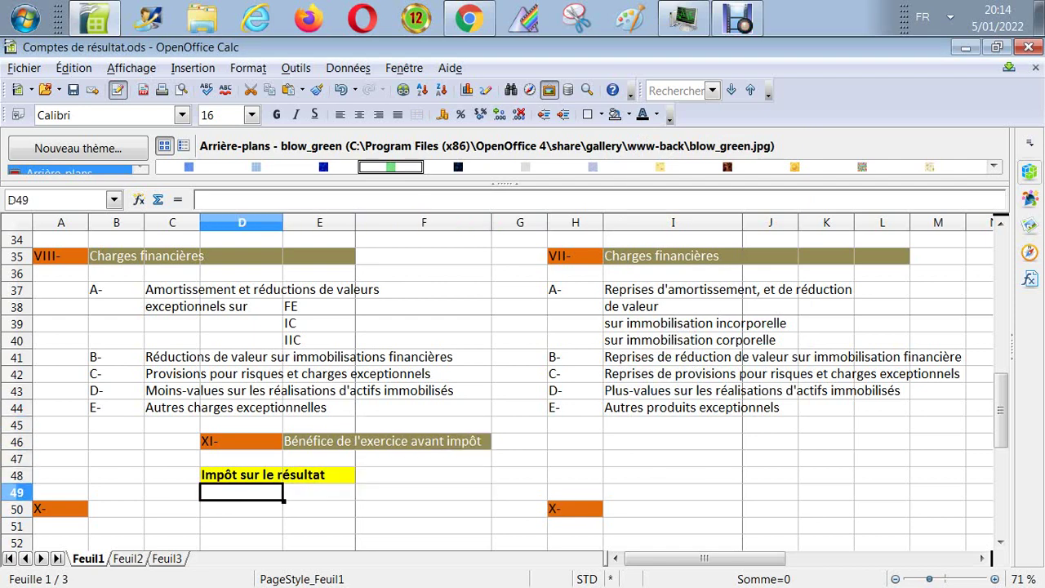
key("Left")
key("Left")
key("Down")
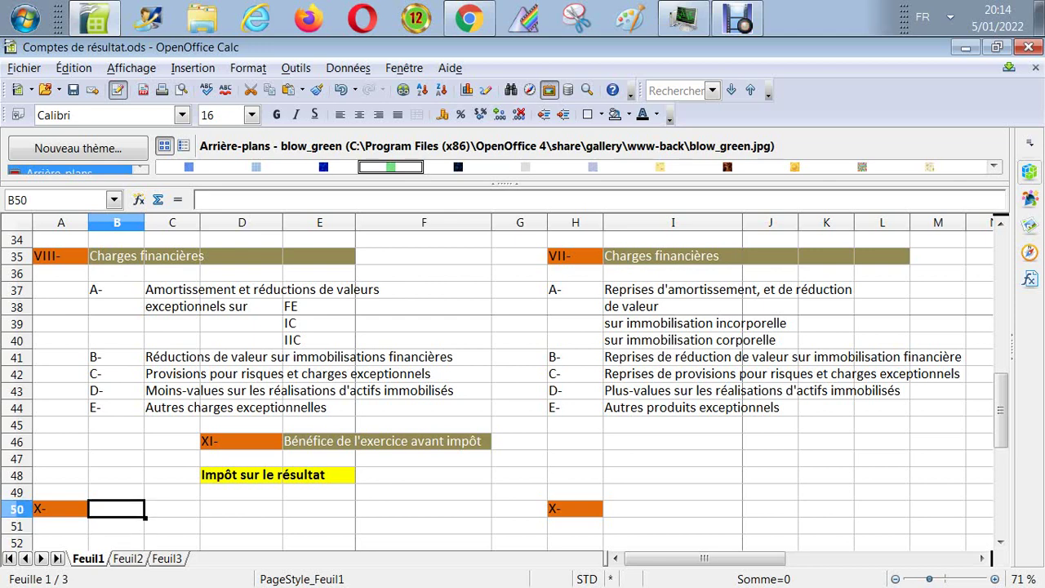
type("A-")
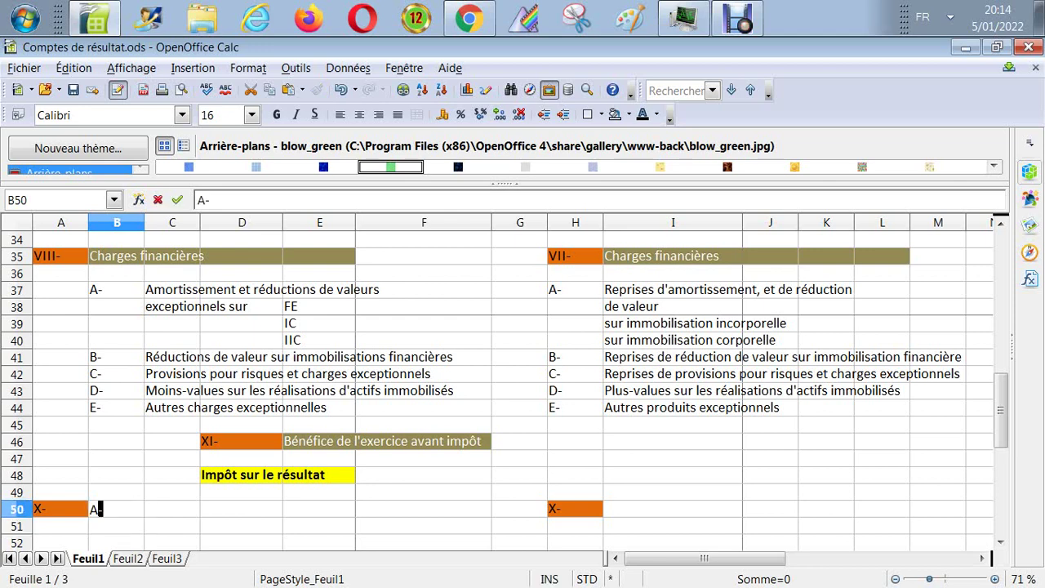
key("Tab")
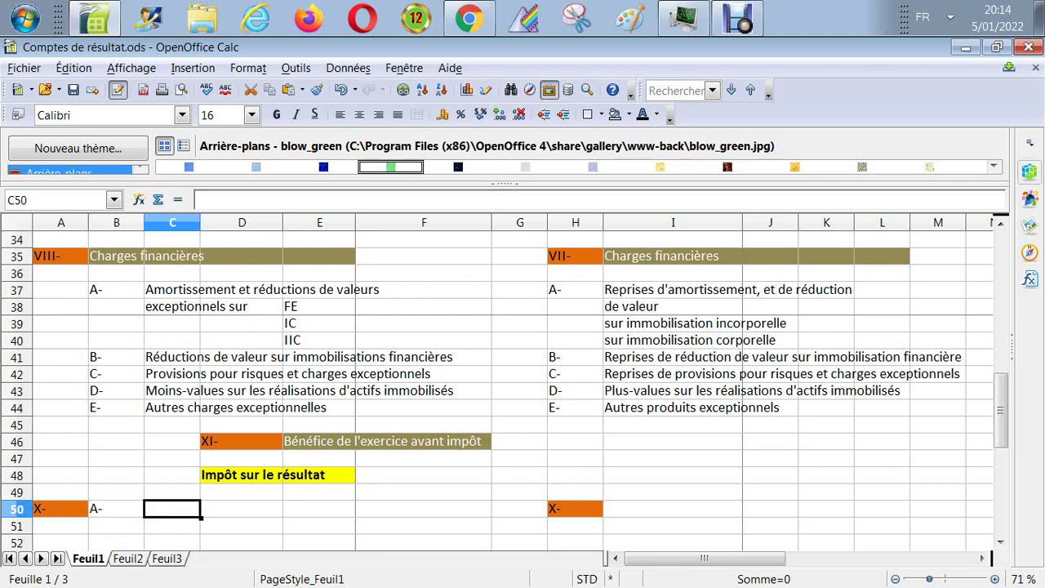
type("Impôts")
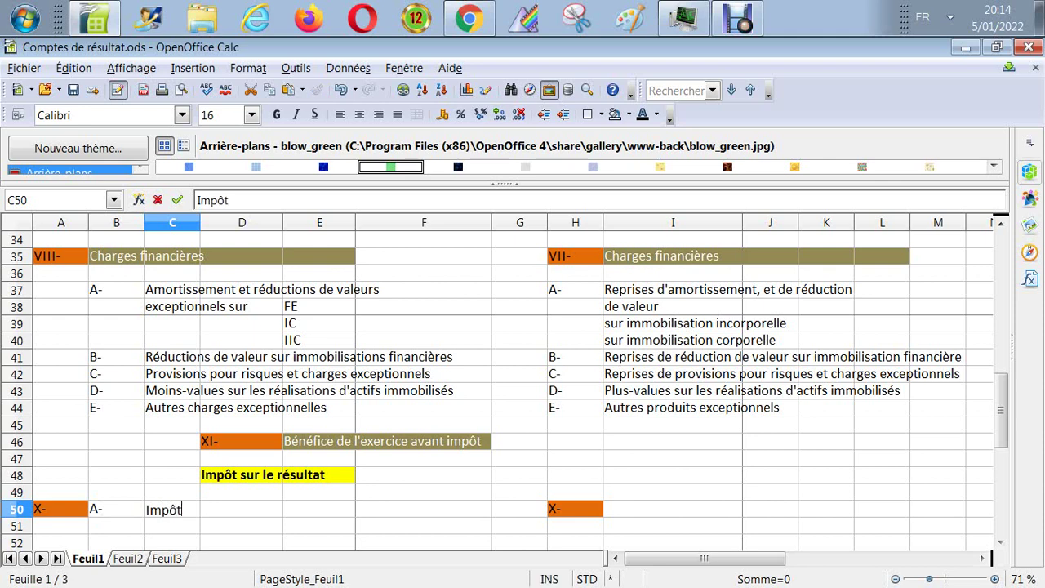
key("Tab")
- Enter "Régularisation d'impôt et reprises de provisions fiscales" in I50, beside the X- number on the income side
key("Tab")
key("Tab")
key("Tab")
key("Tab")
key("Tab")
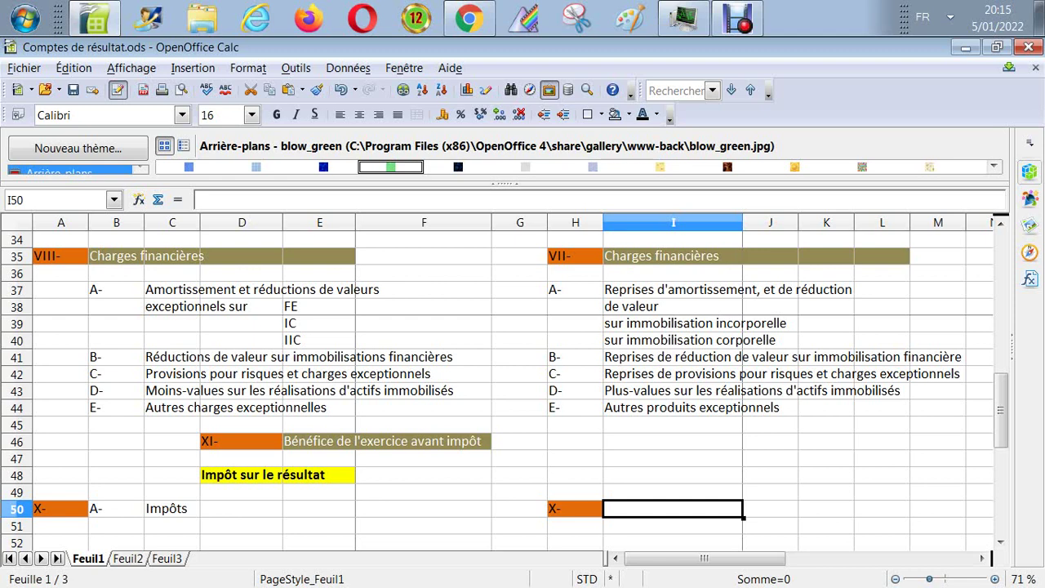
type("Ré")
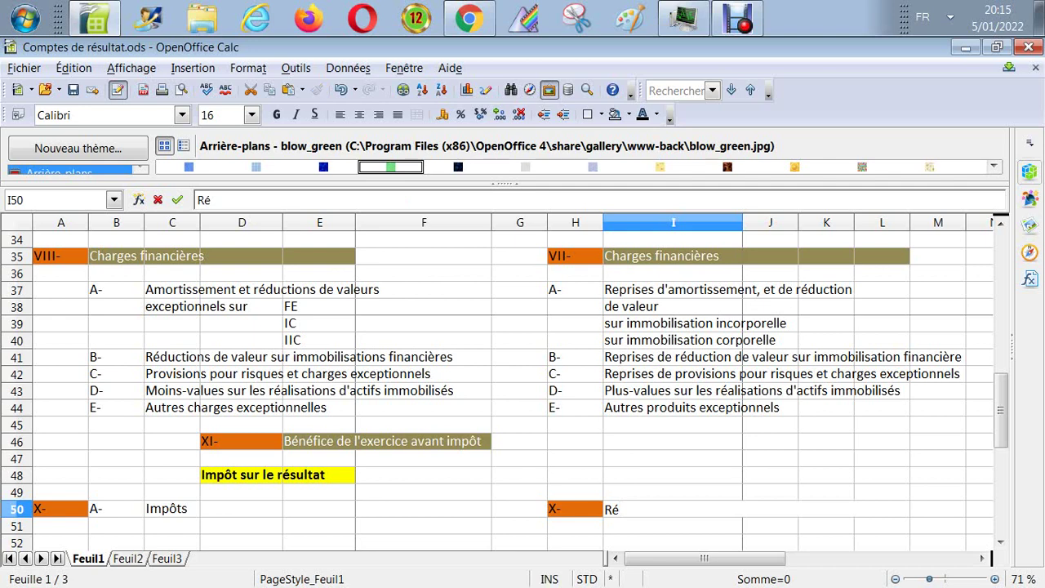
type("gularisati")
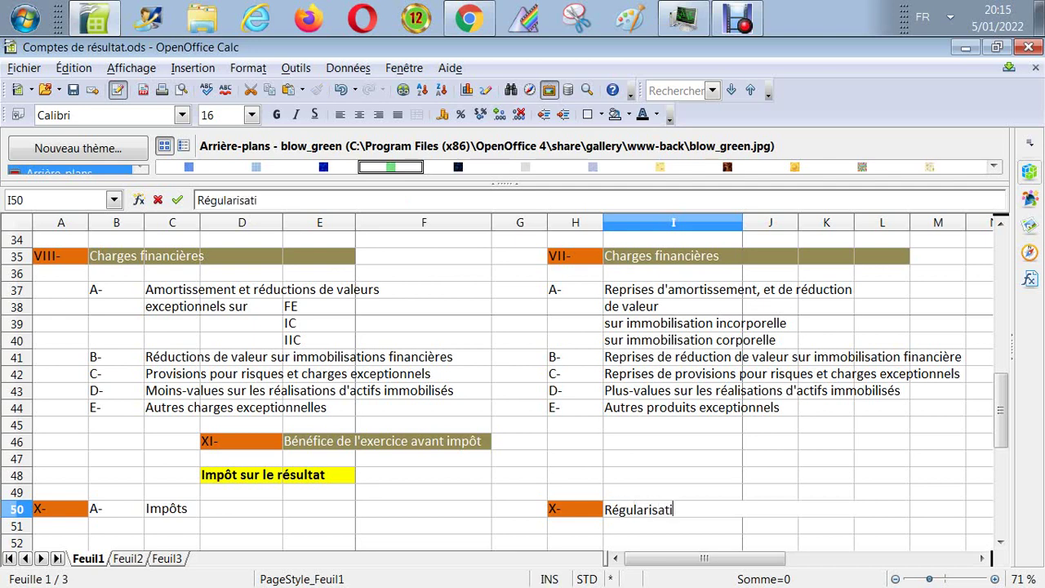
type("on d'i")
type("mp")
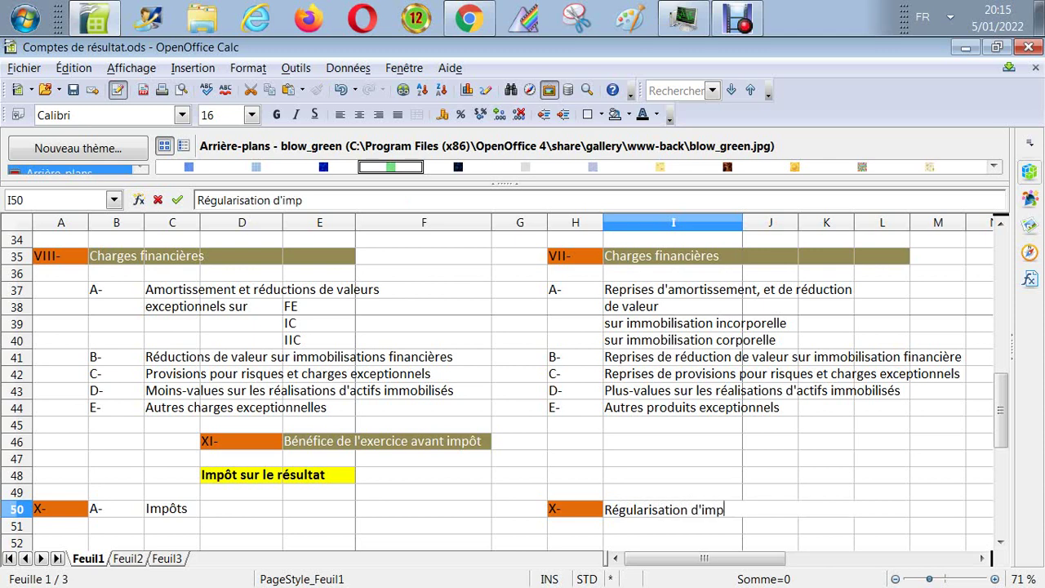
type("ôt et repris")
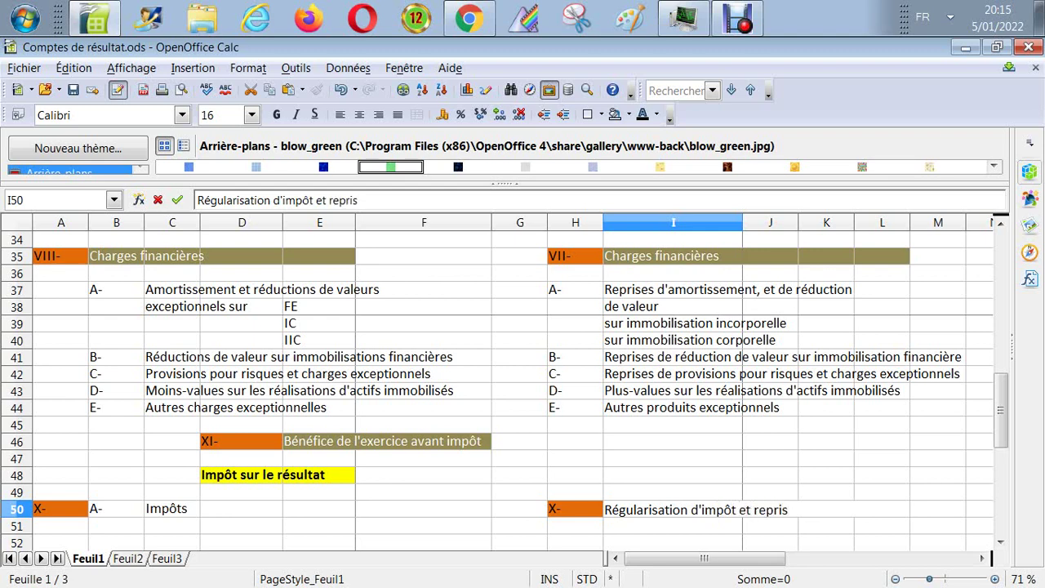
type("es de provision")
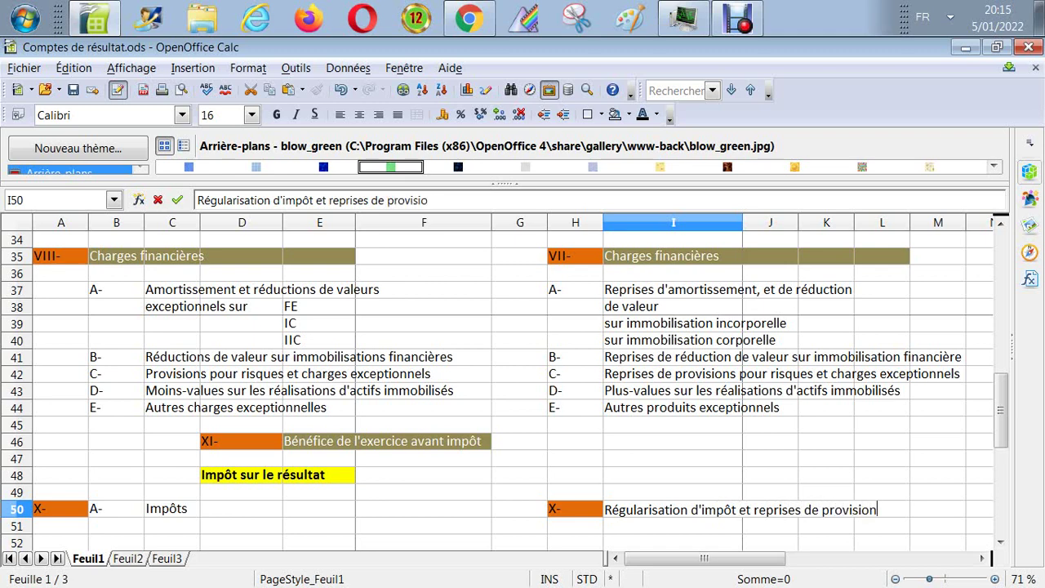
type("s fiscales")
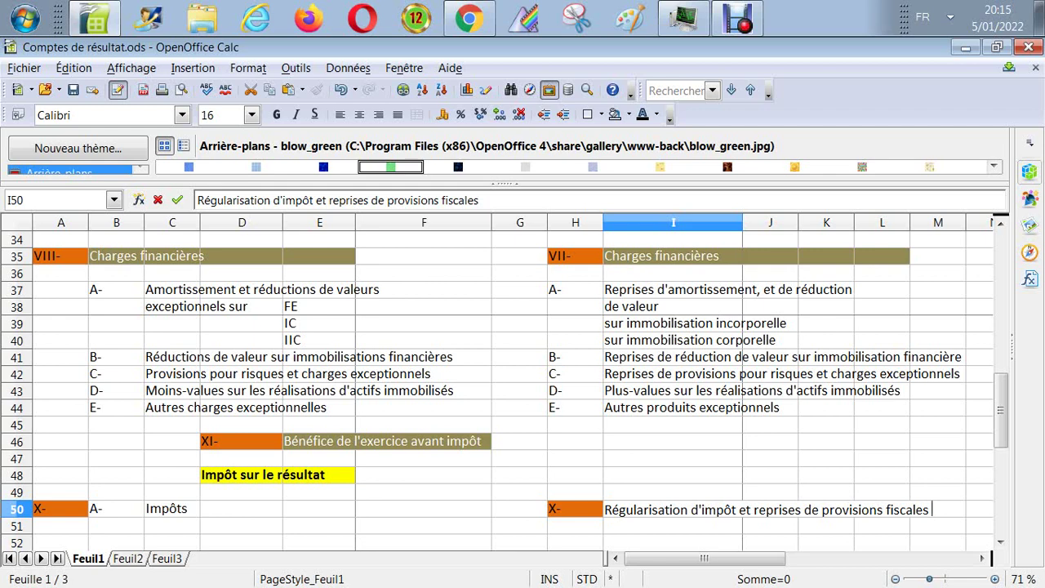
key("Return")
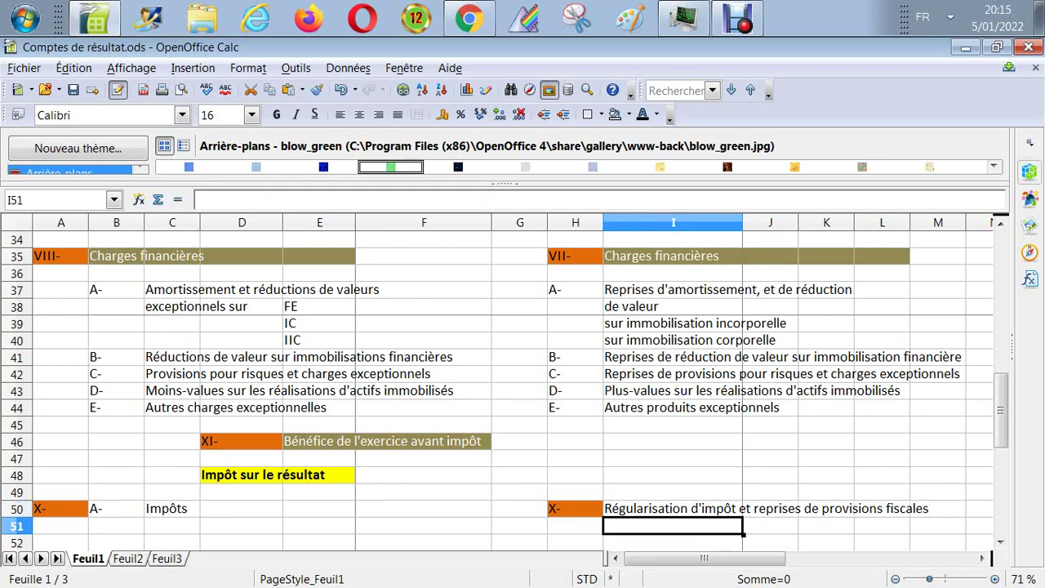
key("Return")
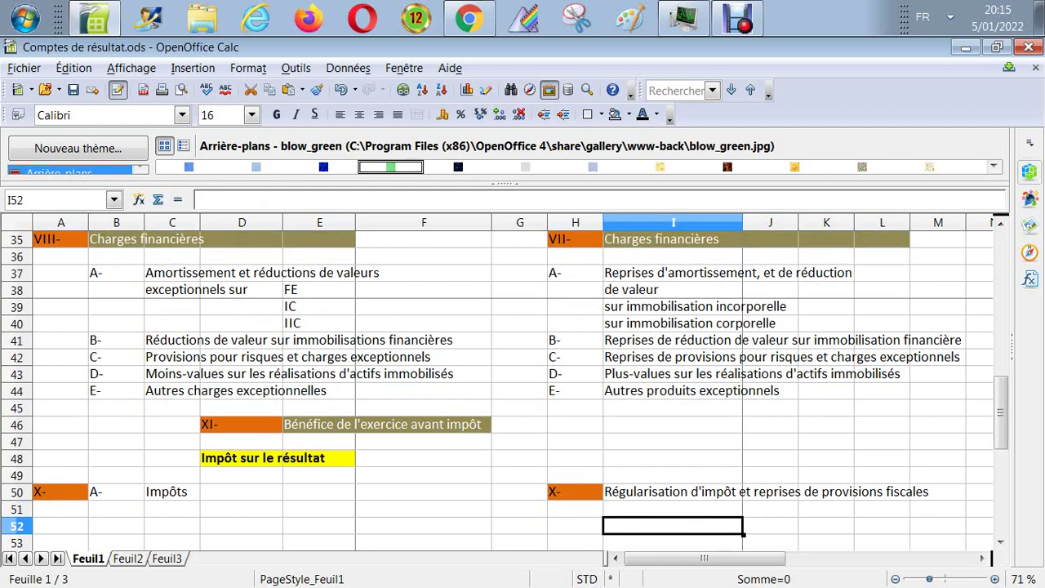
- Add the heading "Résultats de l'exercice" in D52, in bold on yellow like the tax heading in D48
left_click(282, 459)
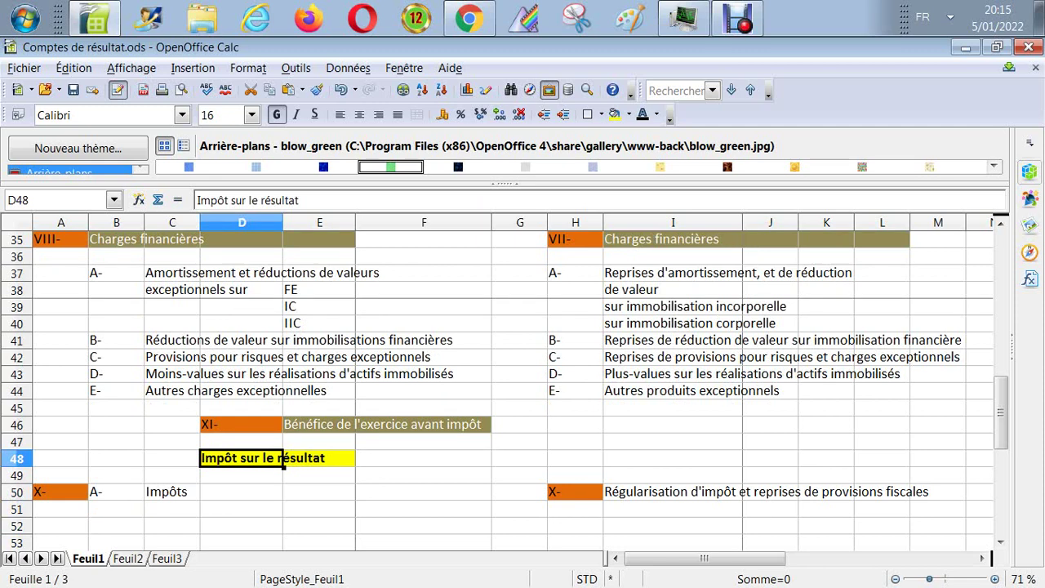
left_click(282, 526)
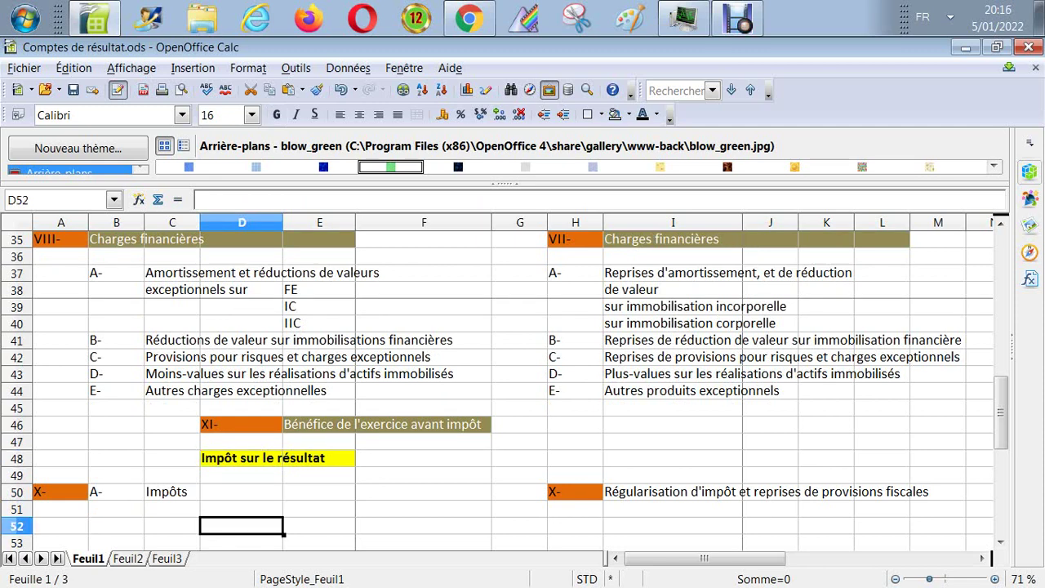
type("Impôt sur le résultat")
type("R")
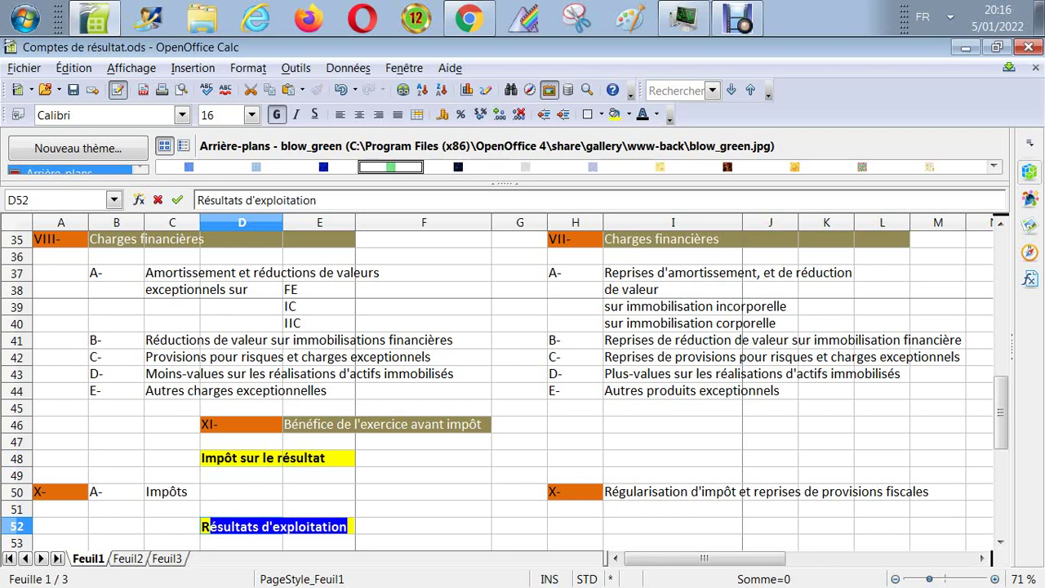
key("End")
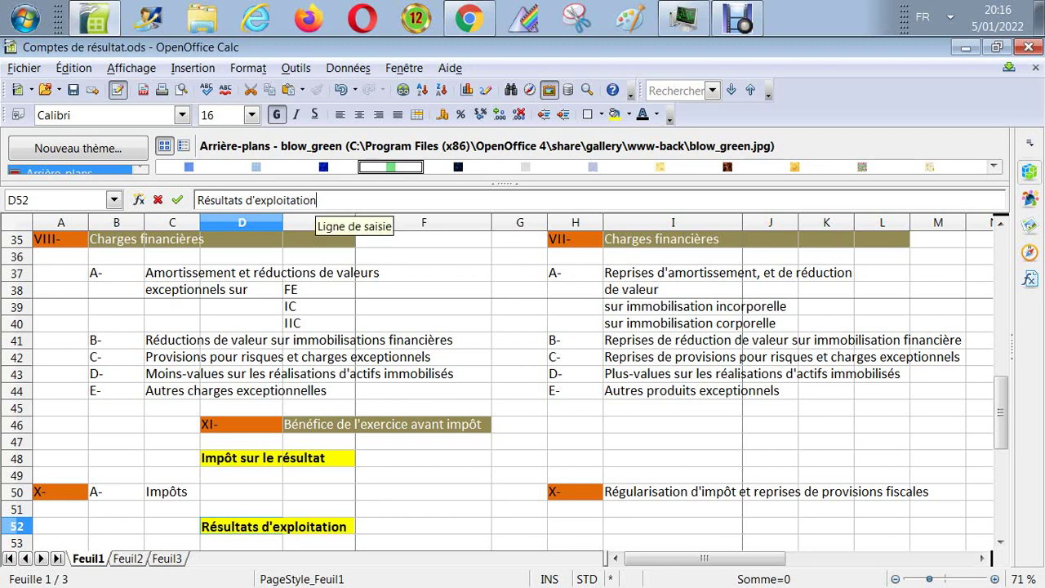
key("BackSpace")
key("BackSpace")
key("BackSpace")
key("BackSpace")
key("BackSpace")
key("BackSpace")
key("BackSpace")
key("BackSpace")
key("BackSpace")
key("BackSpace")
key("BackSpace")
key("BackSpace")
key("BackSpace")
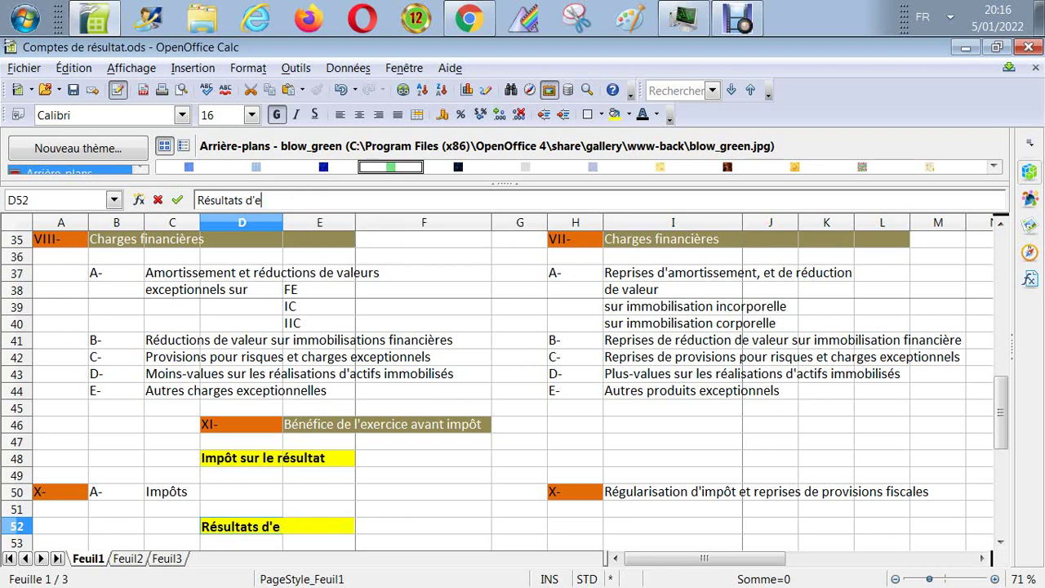
type("e l'exerc")
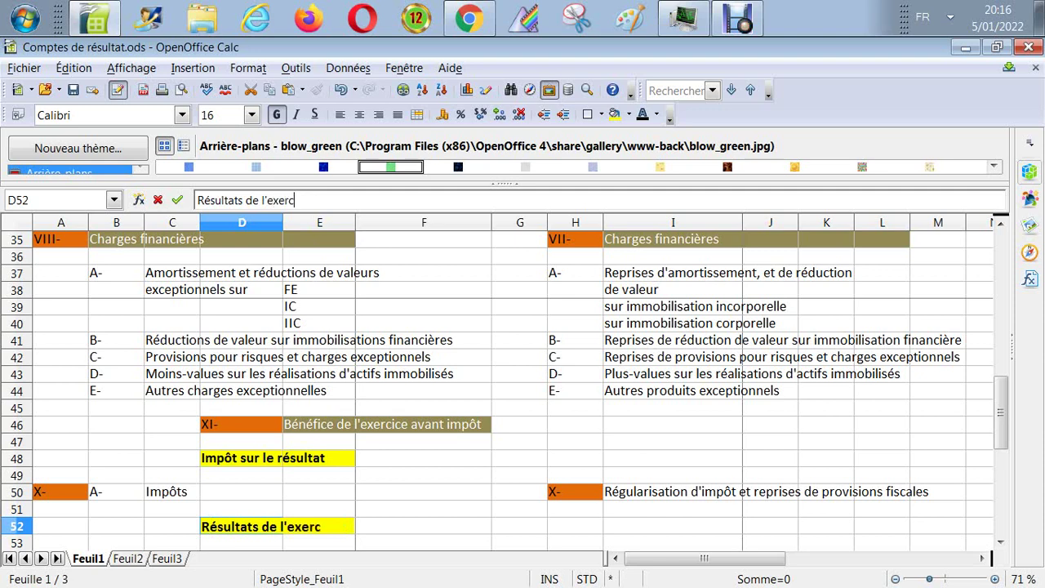
type("ice")
key("Return")
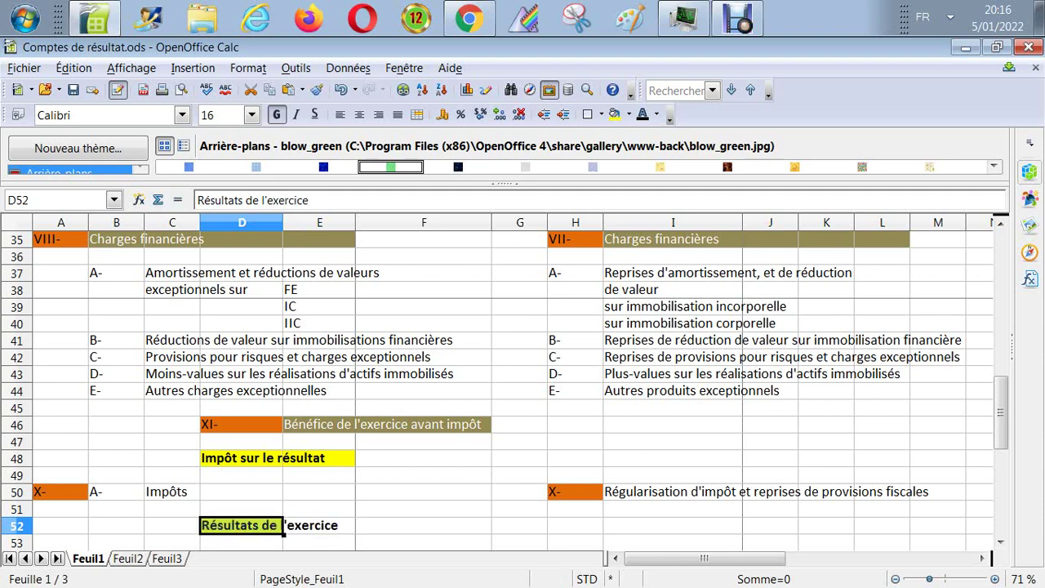
- Fill E52 with Jaune 2 so the background extends under the whole Résultats de l'exercice heading
key("Down")
key("Down")
key("Left")
key("Left")
key("Left")
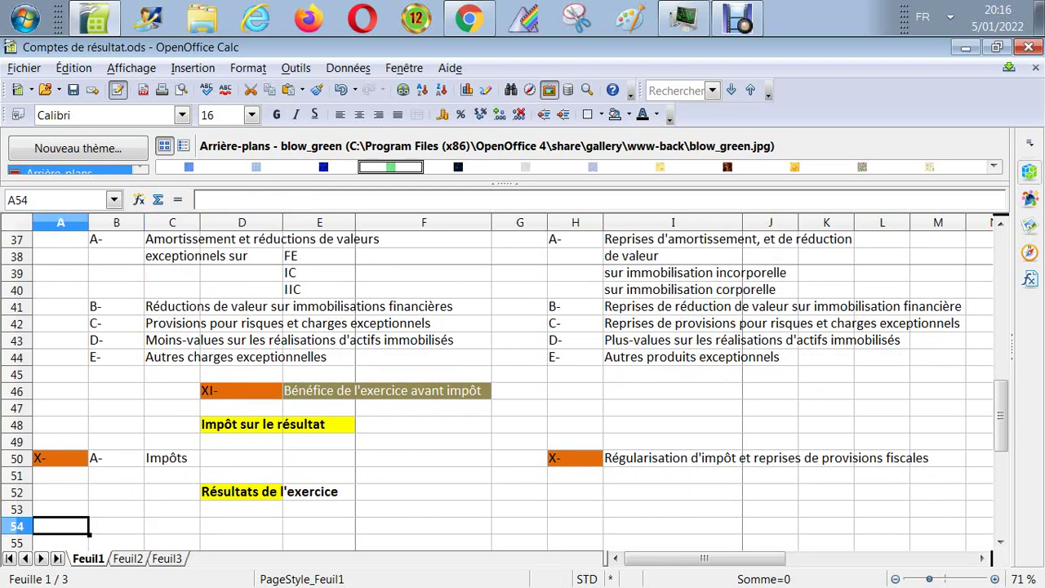
left_click(60, 509)
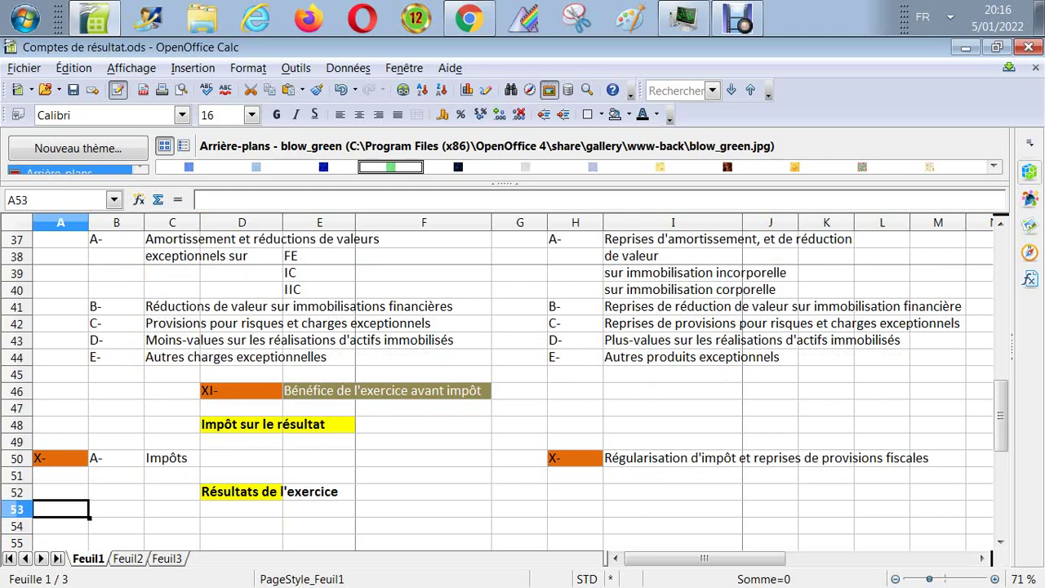
left_click(319, 491)
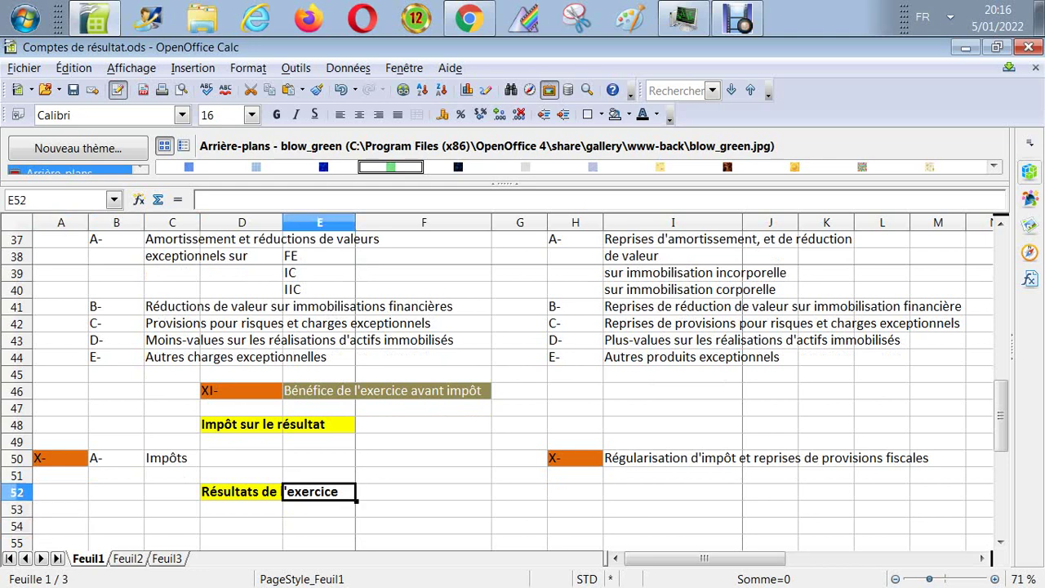
left_click(625, 114)
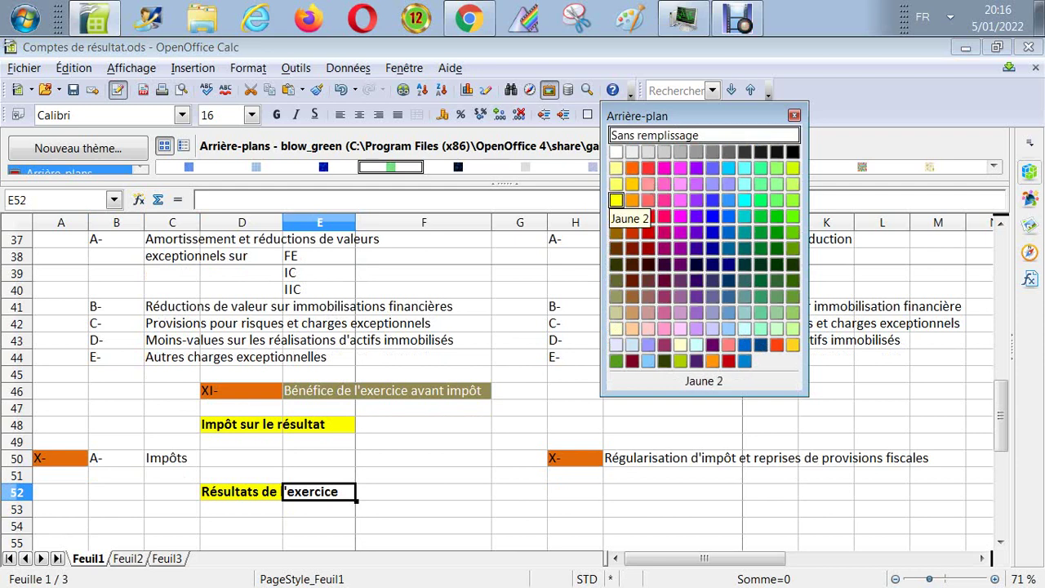
left_click(615, 200)
left_click(242, 492)
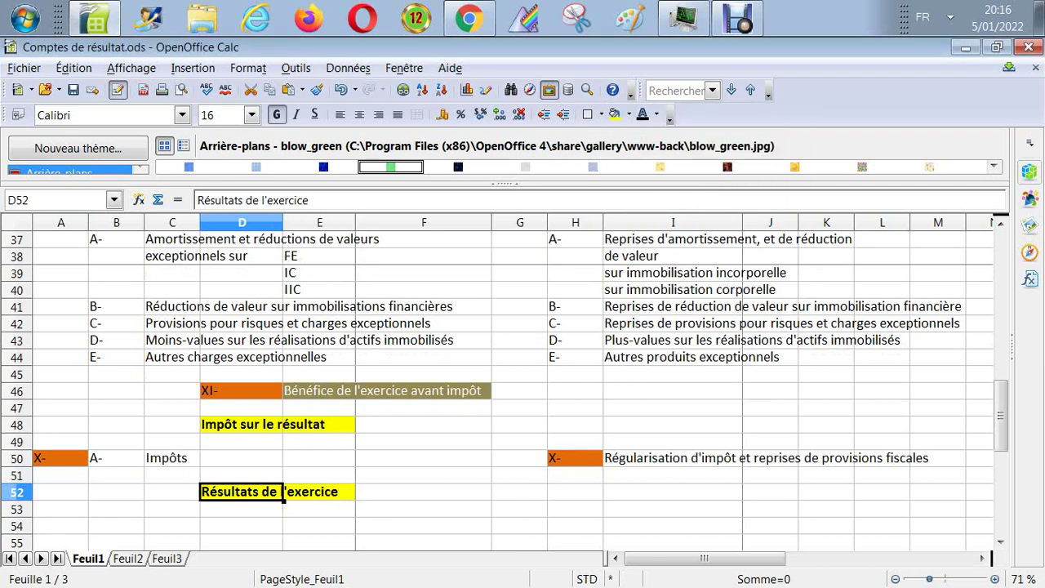
- Enter the section number "XI-" in A53, below the Résultats de l'exercice heading
left_click(171, 491)
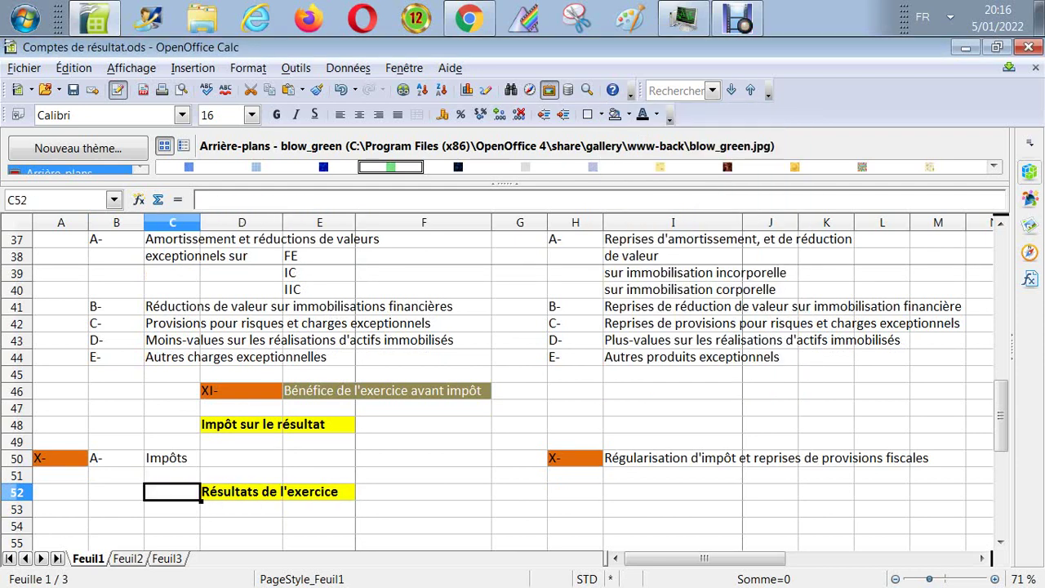
key("Down")
key("Left")
key("Left")
type("X-")
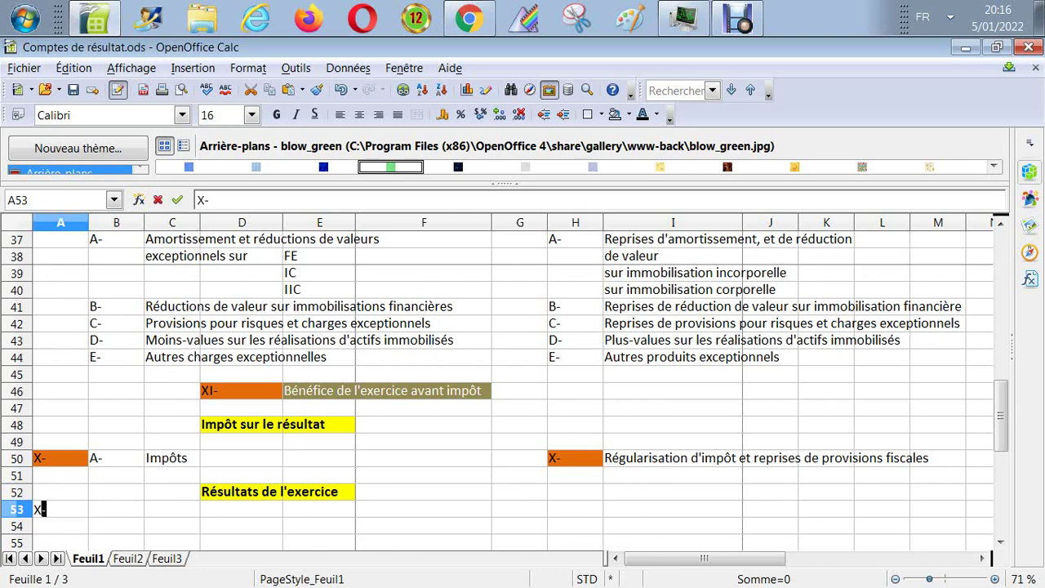
type("I-")
key("Return")
- Apply A50's orange formatting to A53 and put the same orange "XI-" number in H53
left_click(61, 457)
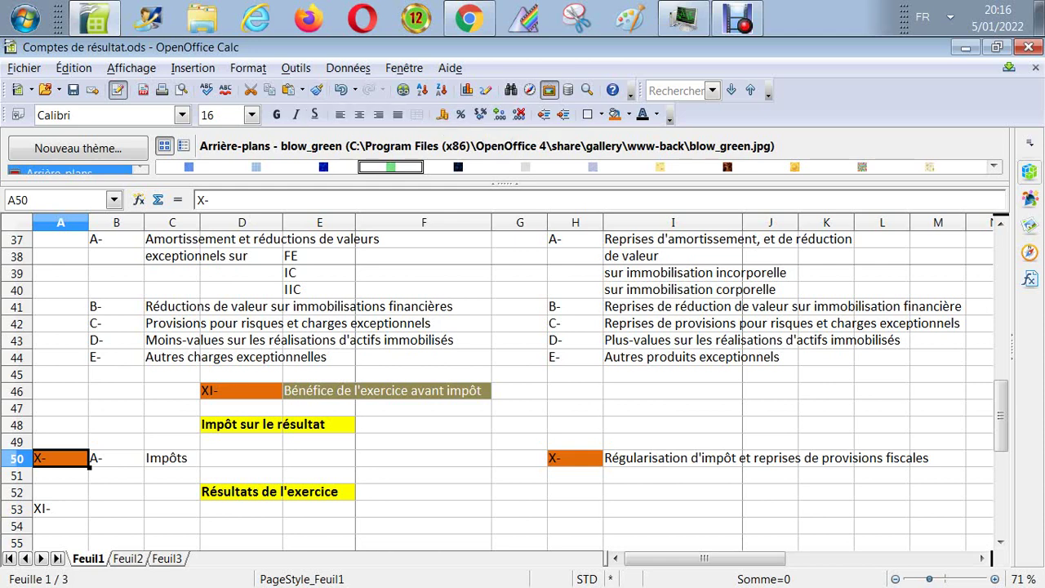
left_click(317, 90)
left_click(60, 507)
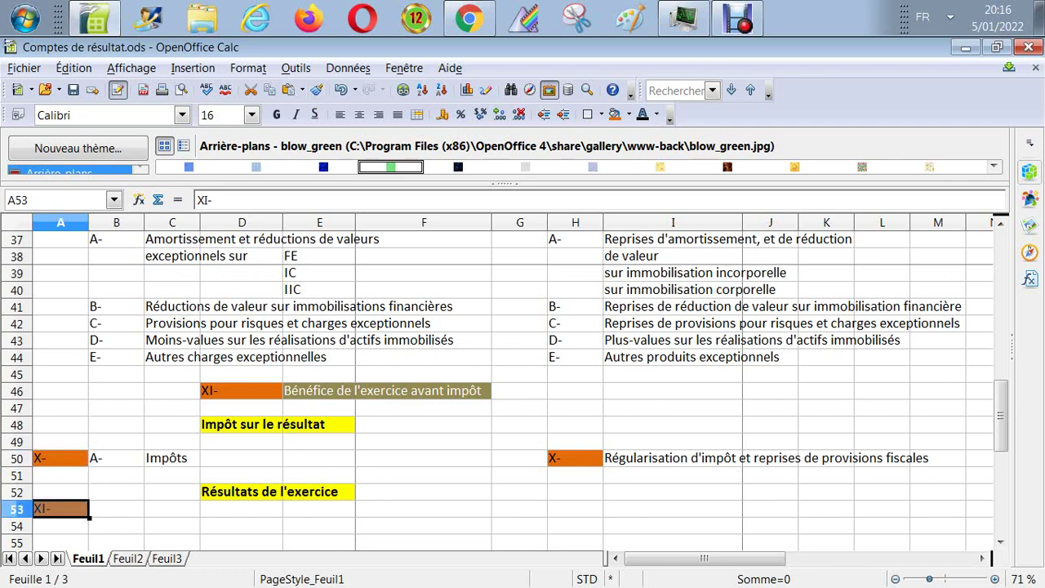
left_click(575, 508)
type("XI-")
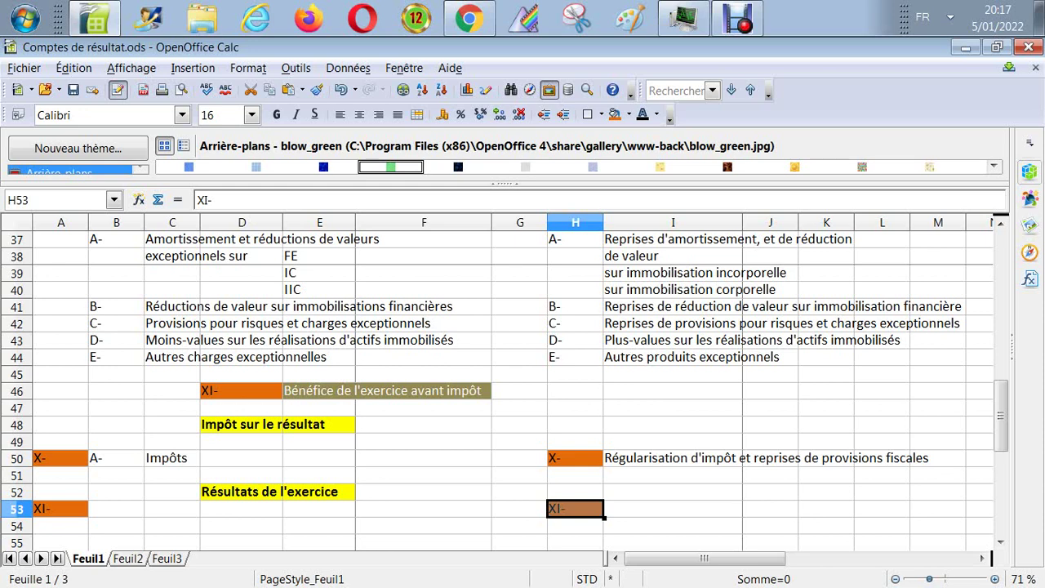
- Enter "Béné" in B53, beside the XI- number on the charges side
key("Left")
key("Left")
key("Left")
key("Left")
key("Left")
key("Left")
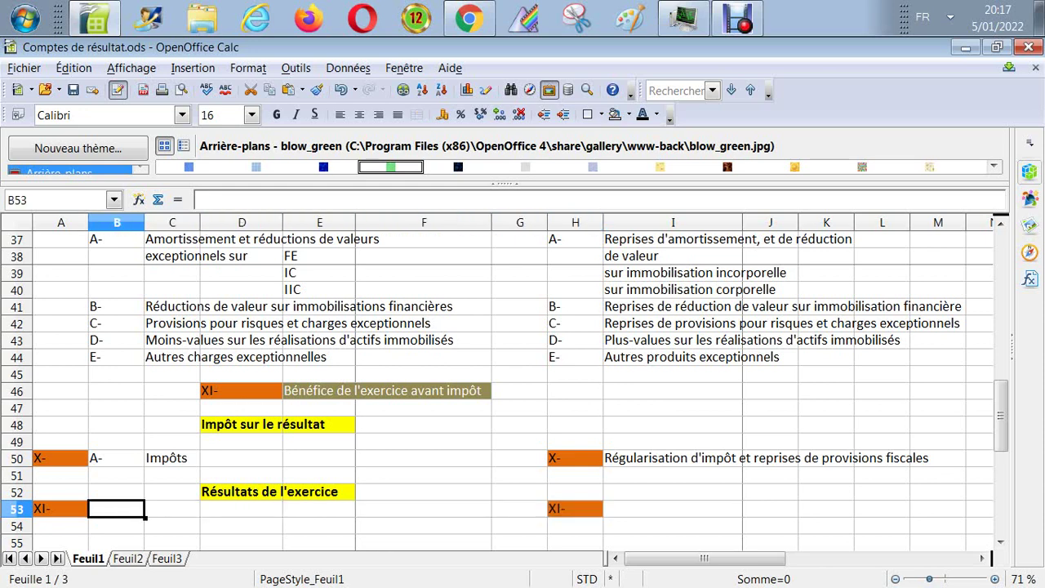
type("Bé")
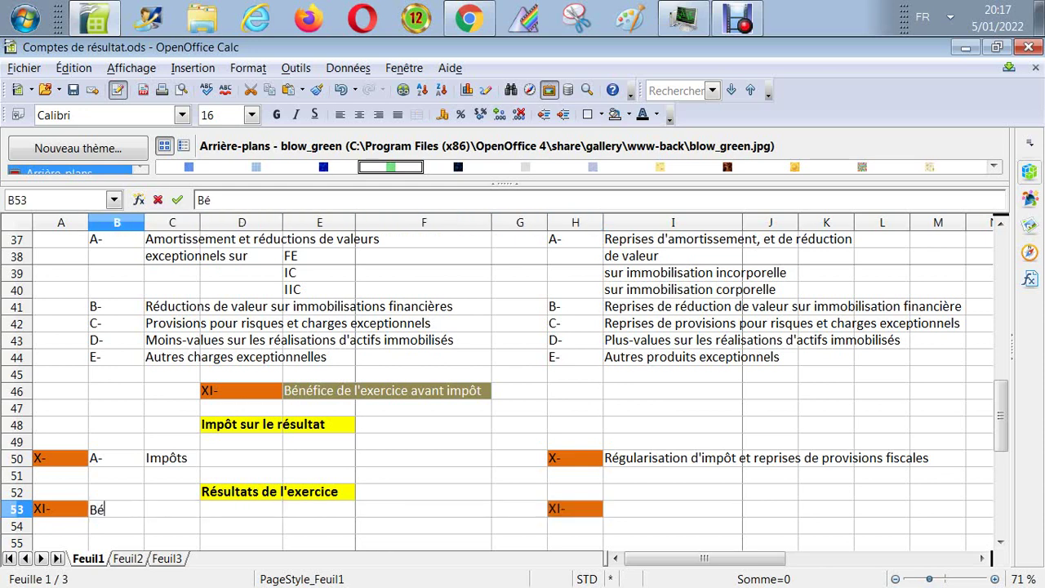
type("né")
- Delete the "A-" letter from B50, keeping the cell's formatting
key("Up")
key("Up")
key("Up")
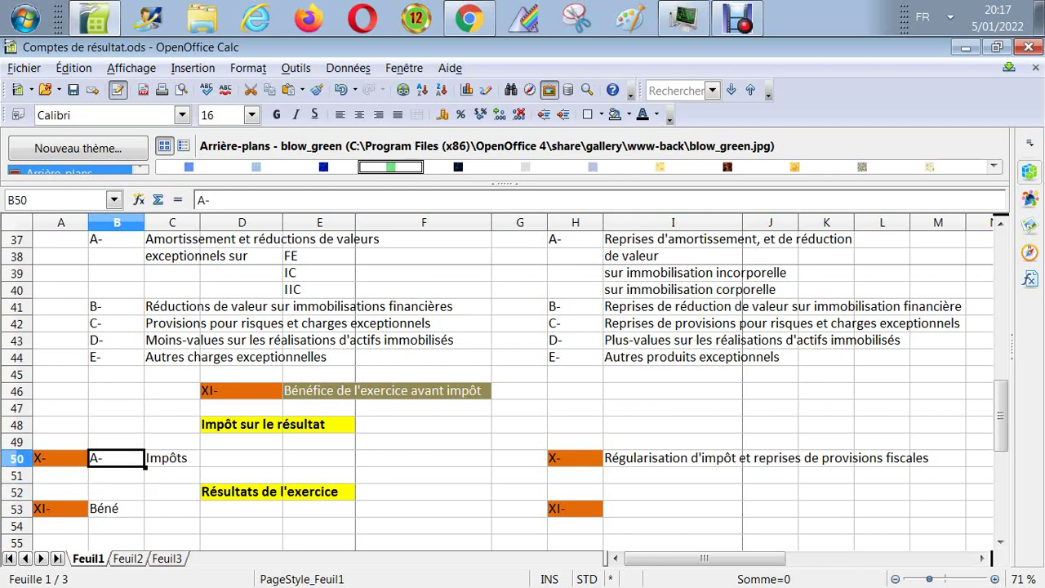
key("BackSpace")
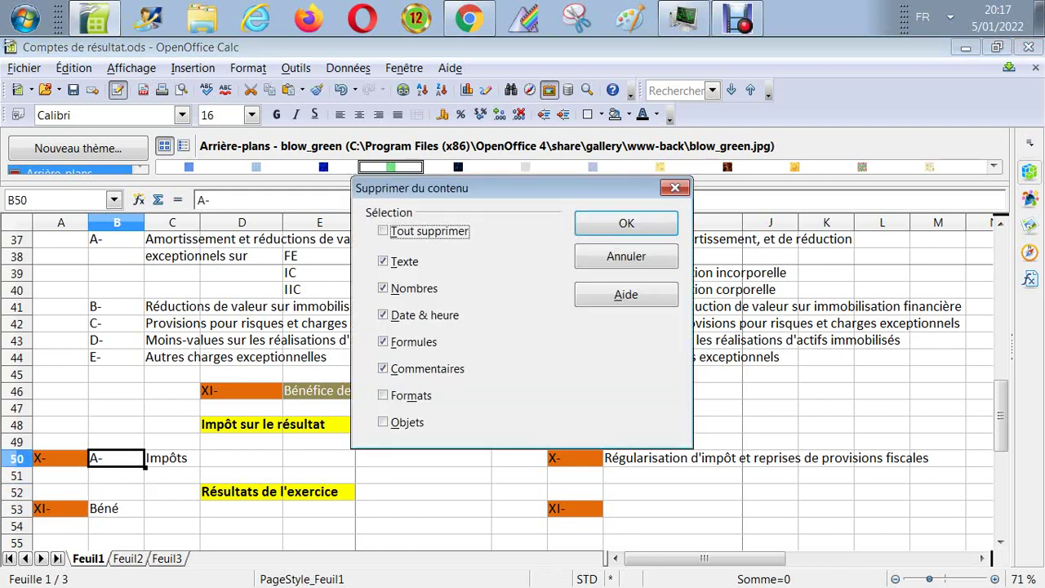
key("Escape")
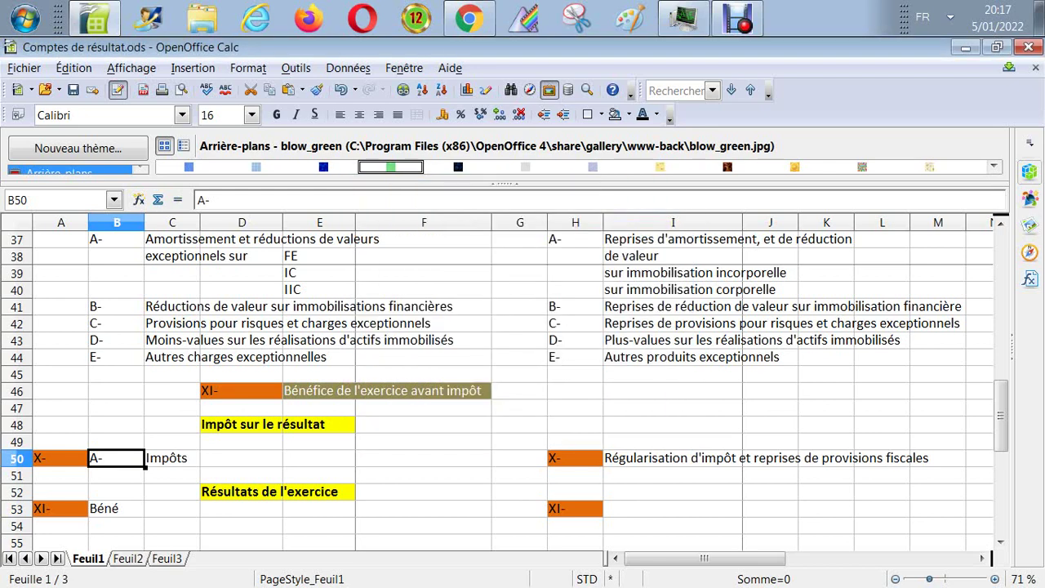
key("Delete")
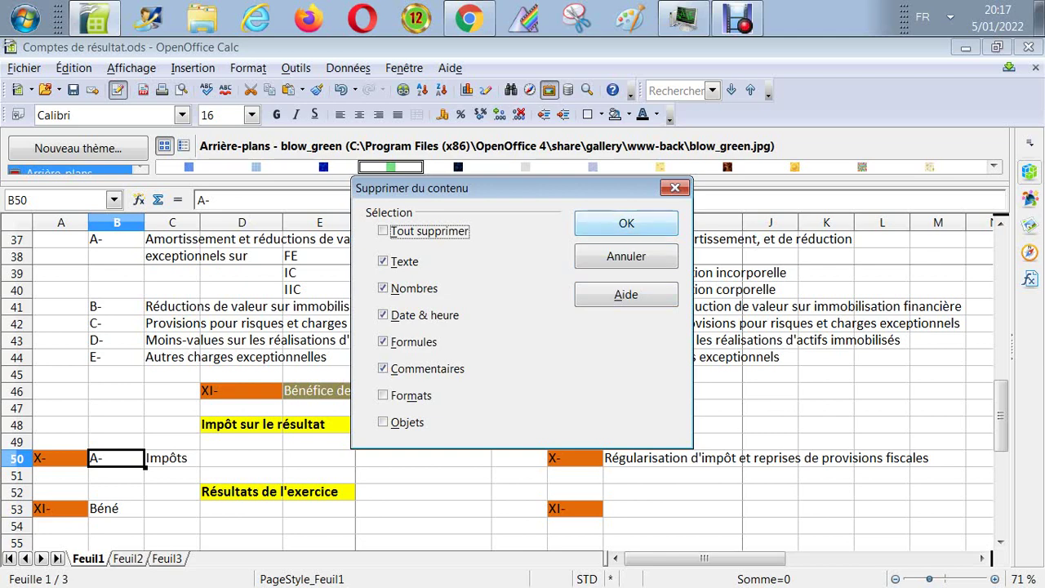
left_click(626, 222)
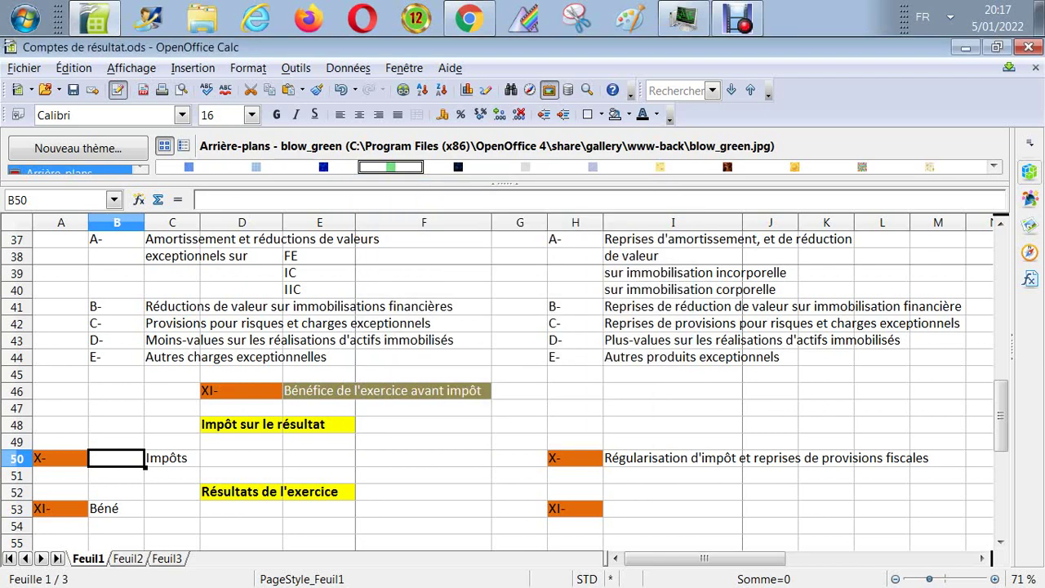
- Delete the misplaced "Béné" text from B53, keeping the cell's formatting
key("Down")
key("Down")
key("Down")
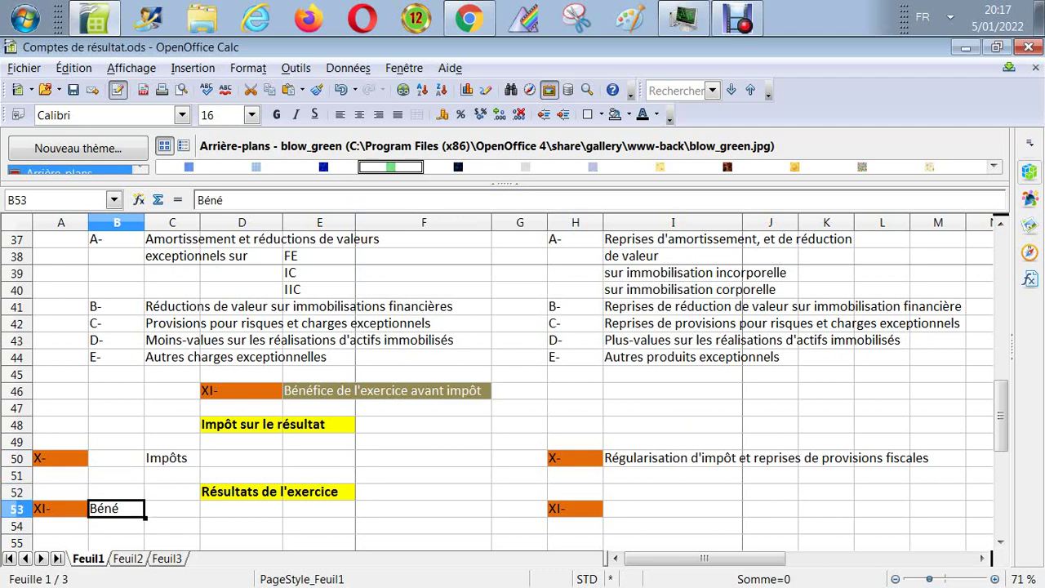
key("BackSpace")
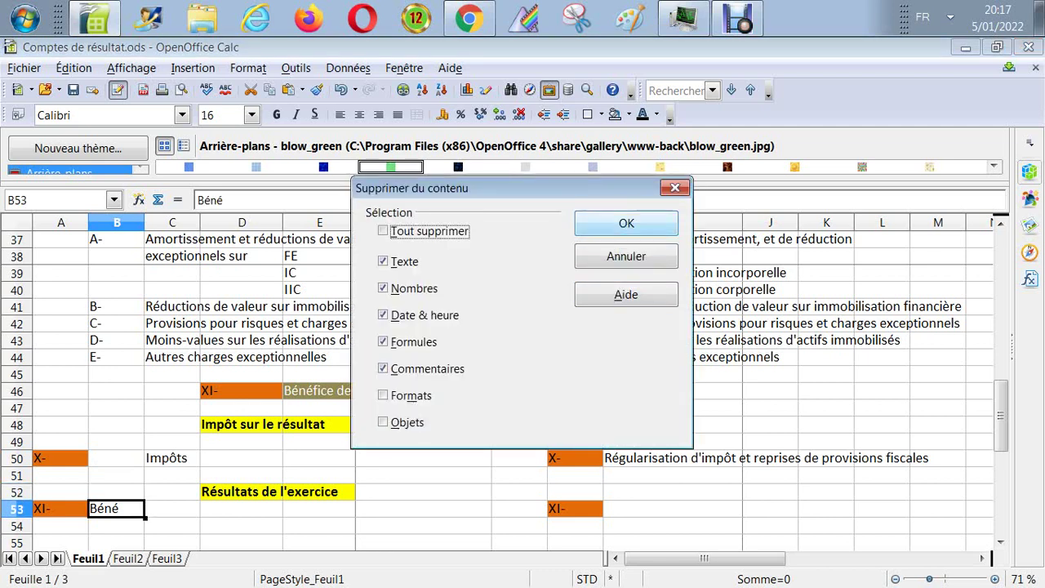
key("Return")
- Enter "Bénéfice de l'exercice" in C53, on the charges side of the Résultats de l'exercice section
left_click(172, 507)
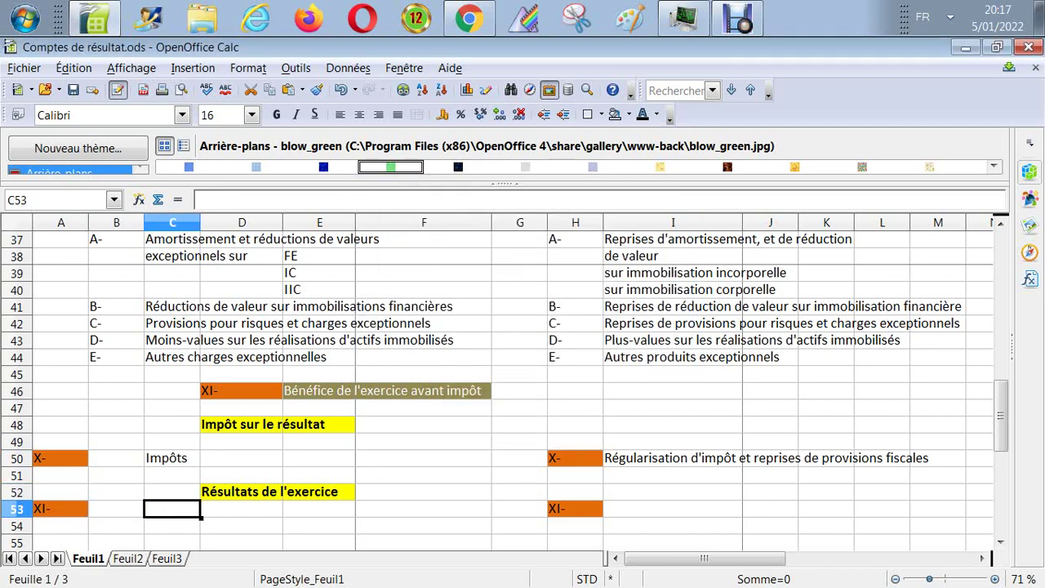
type("B")
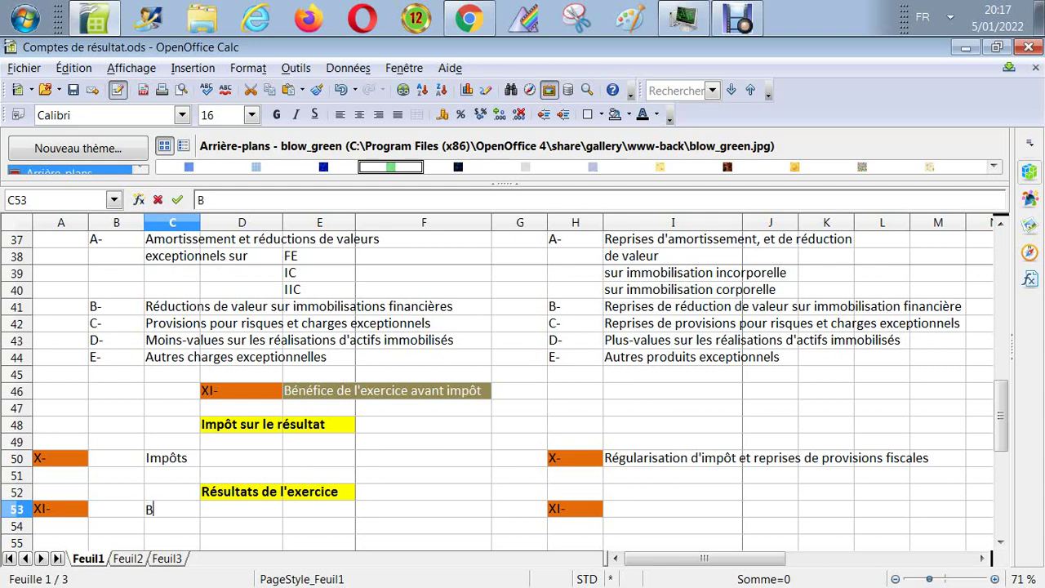
type("énéfi")
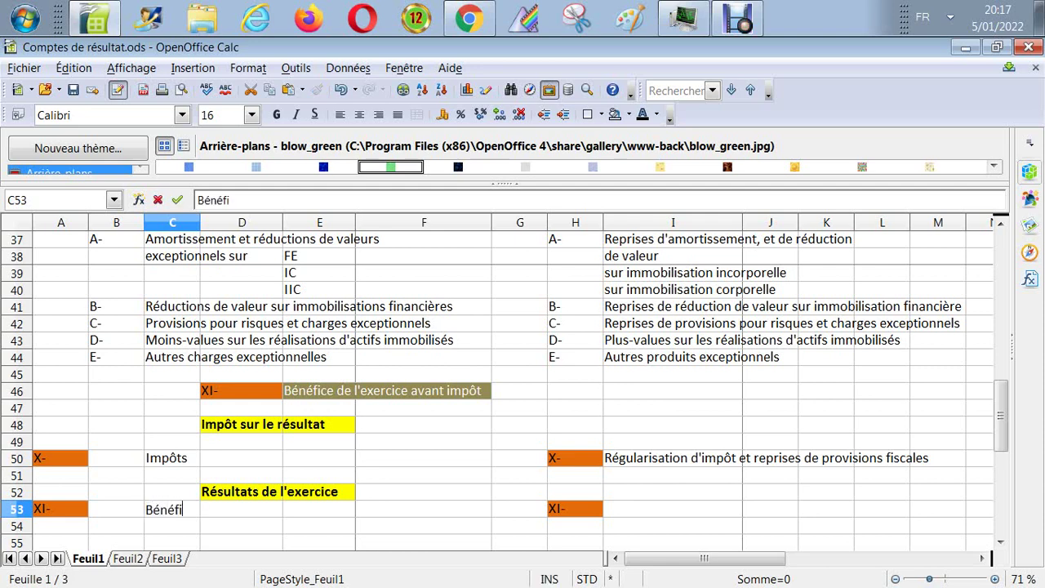
type("ce de l'exercice")
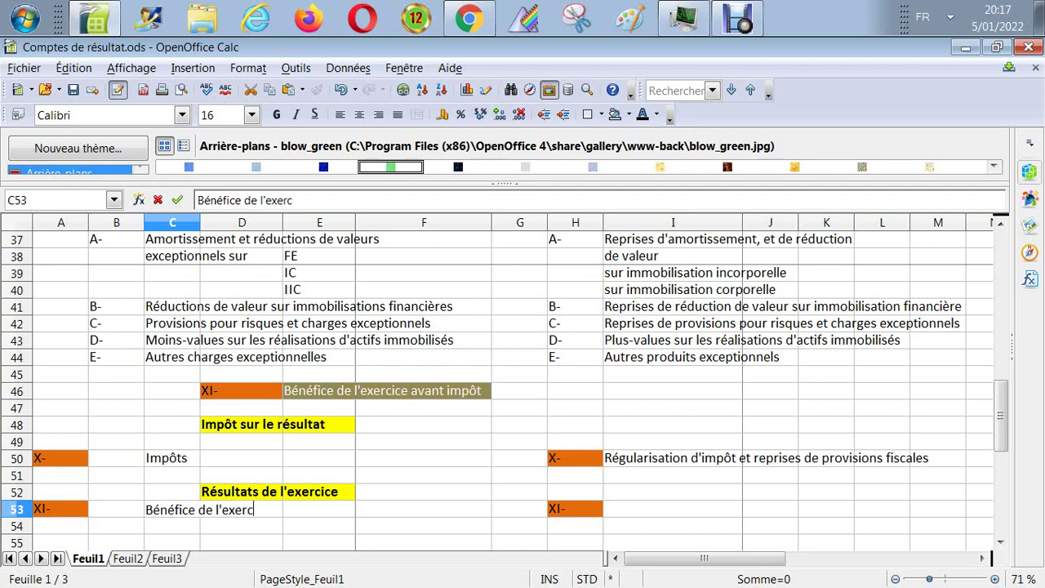
- Enter "Perte de l'exercice" in I53, beside the XI- number on the income side
key("Tab")
key("Tab")
key("Tab")
key("Tab")
key("Tab")
key("Tab")
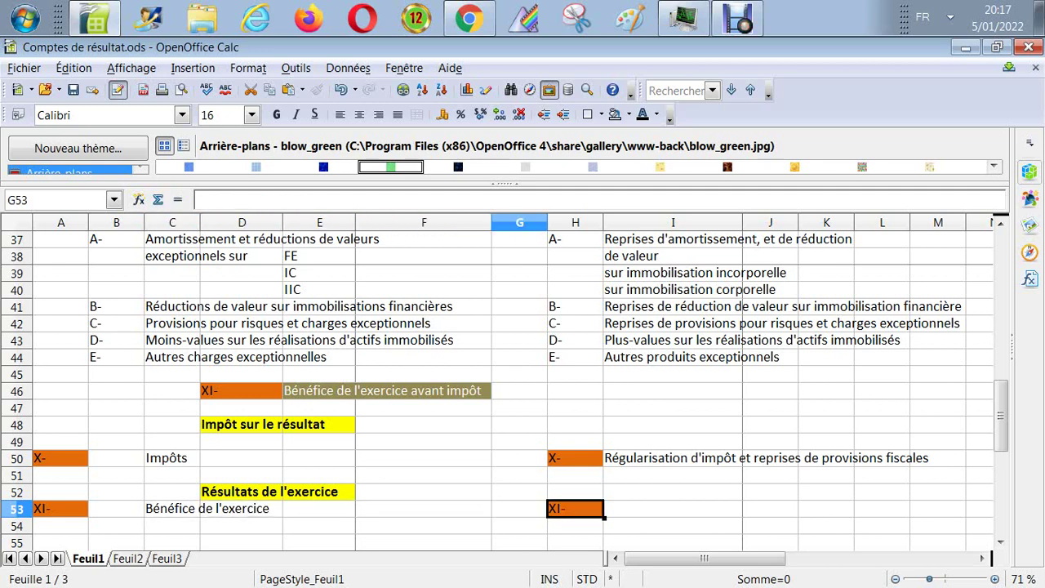
type("Perte d")
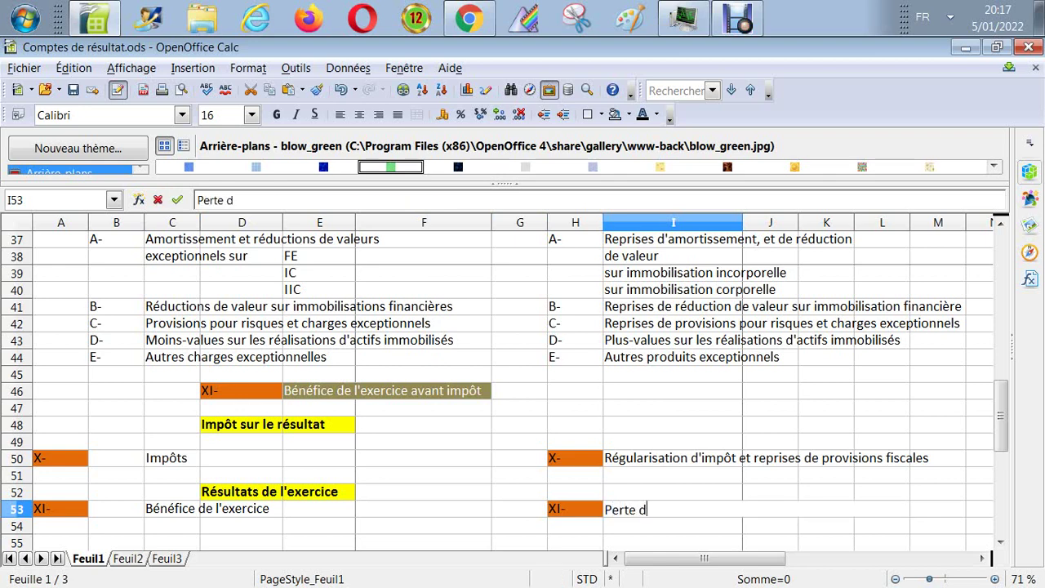
type("e l'ex")
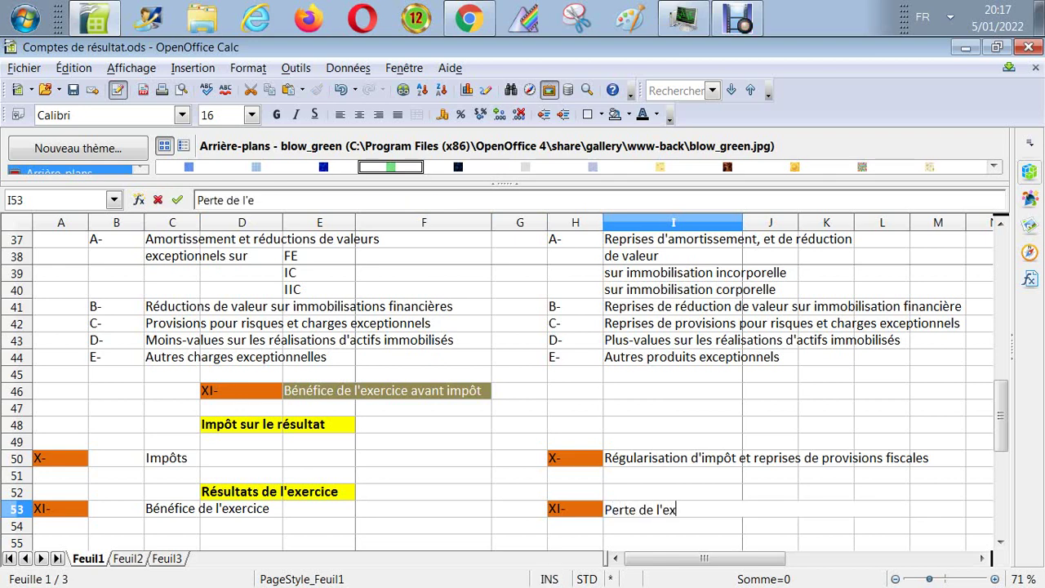
type("ercice")
key("Return")
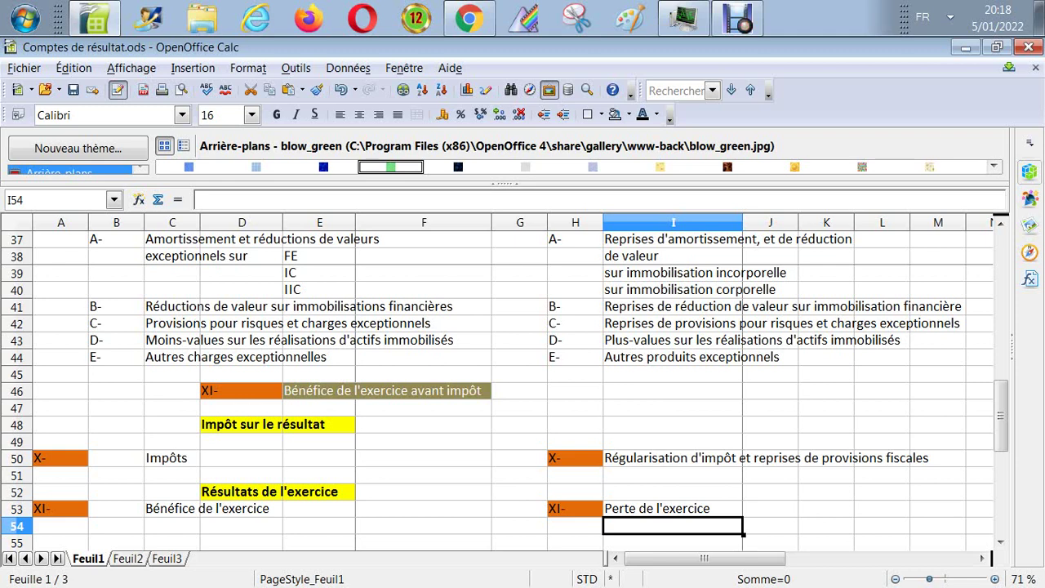
- Copy the yellow "Résultats de l'exercice" heading from D52 into D55 and D59
left_click(240, 492)
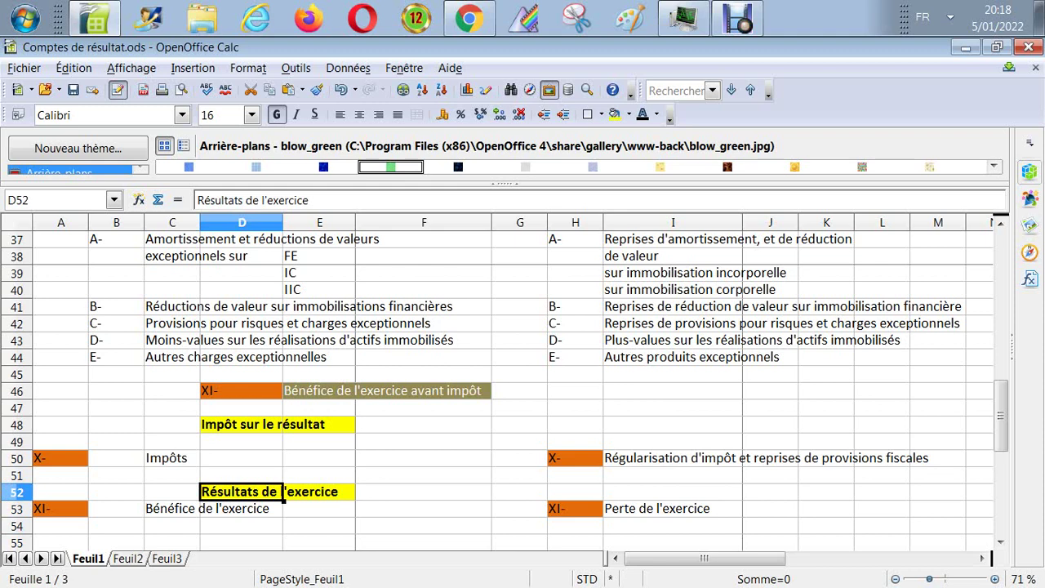
left_click(1000, 541)
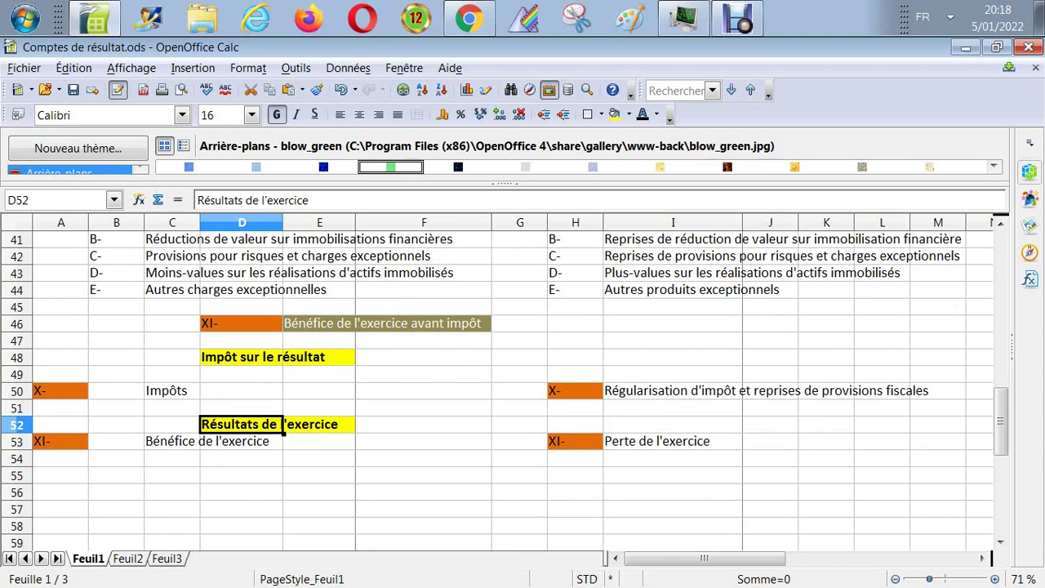
left_click(240, 474)
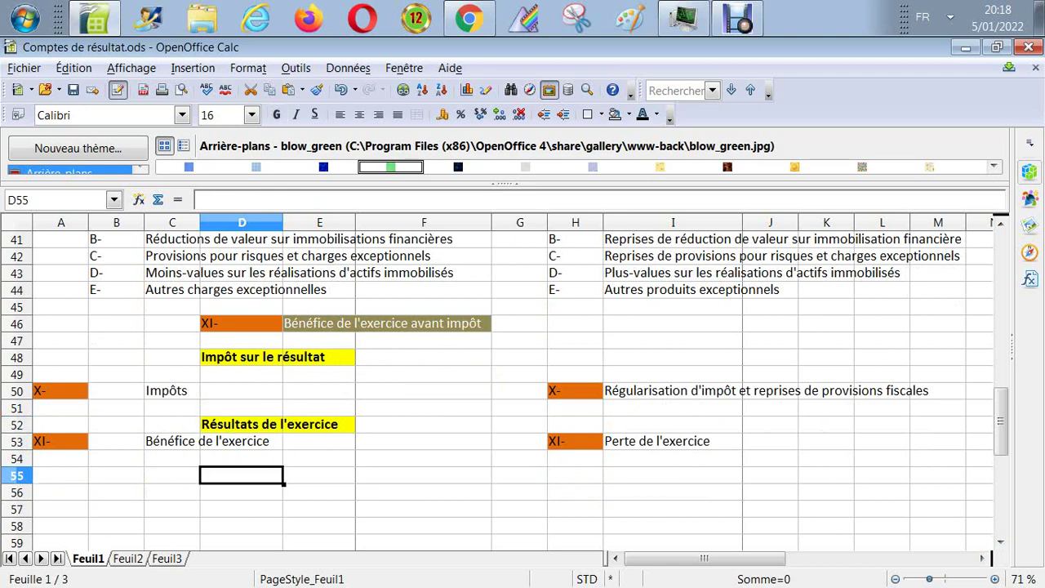
type("Résultats de l'exercice")
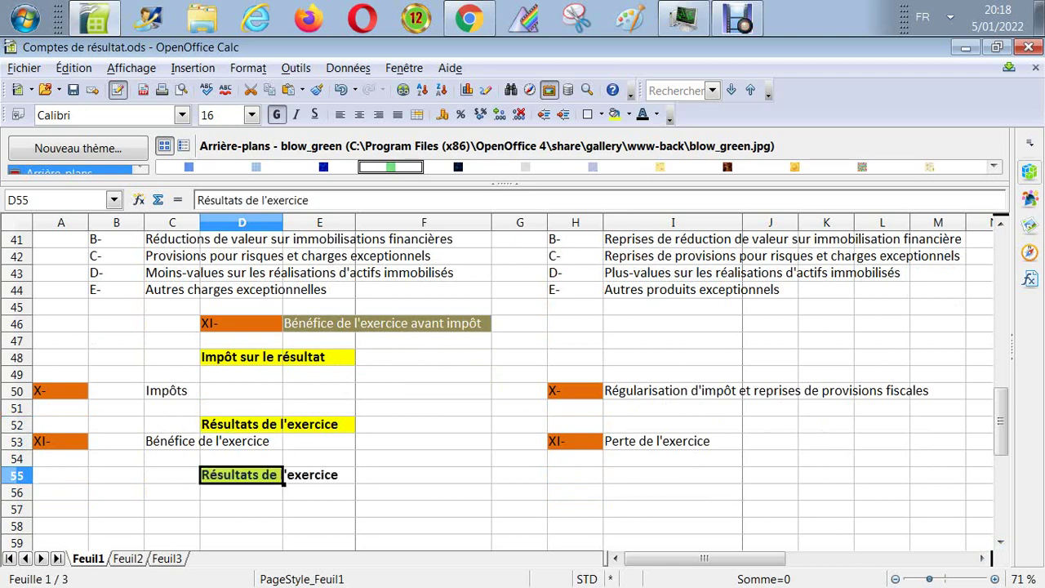
left_click(240, 526)
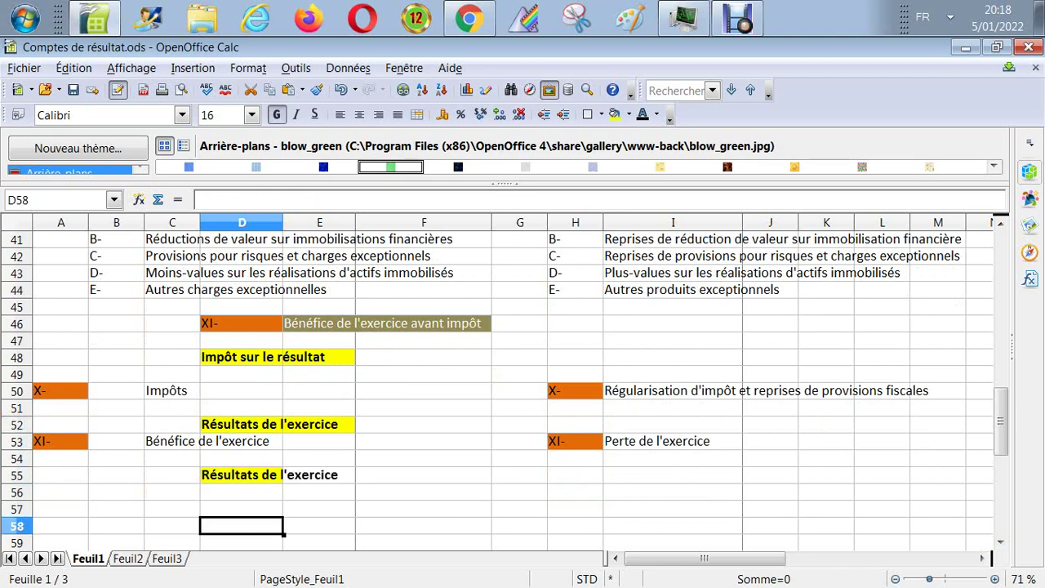
left_click(241, 542)
type("Résultats de l'exercice")
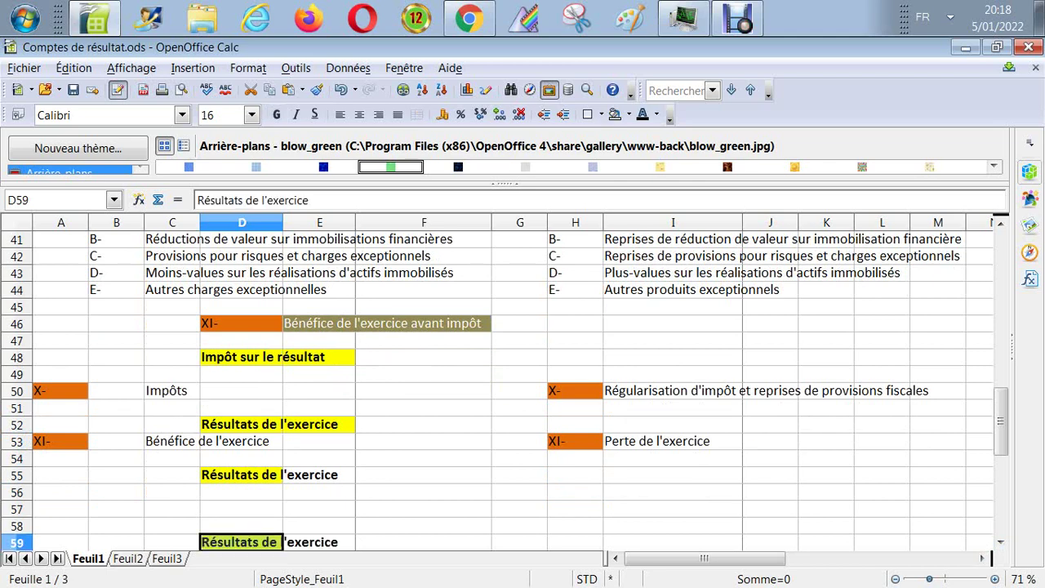
- Replace the copied heading in D55 with "Transfert aux réserves immunisés"
key("Up")
key("Up")
key("Up")
key("Up")
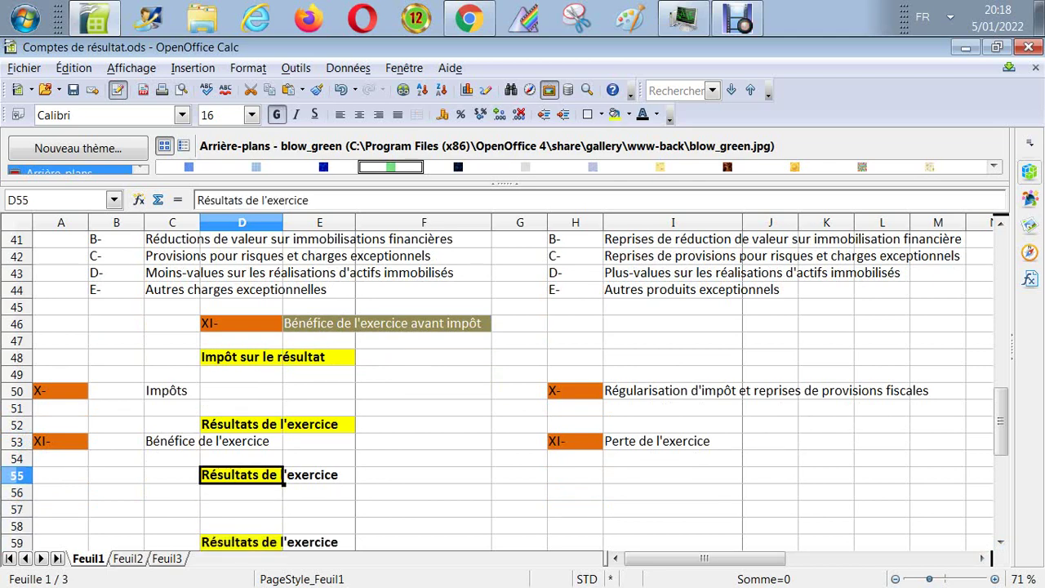
type("Transfer t")
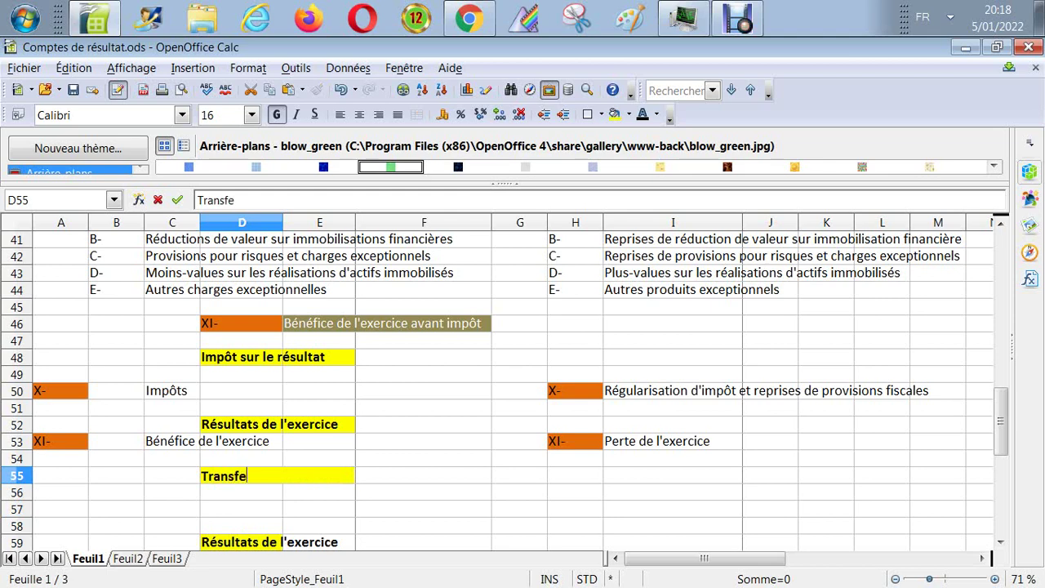
key("BackSpace")
key("BackSpace")
type("t aux rése")
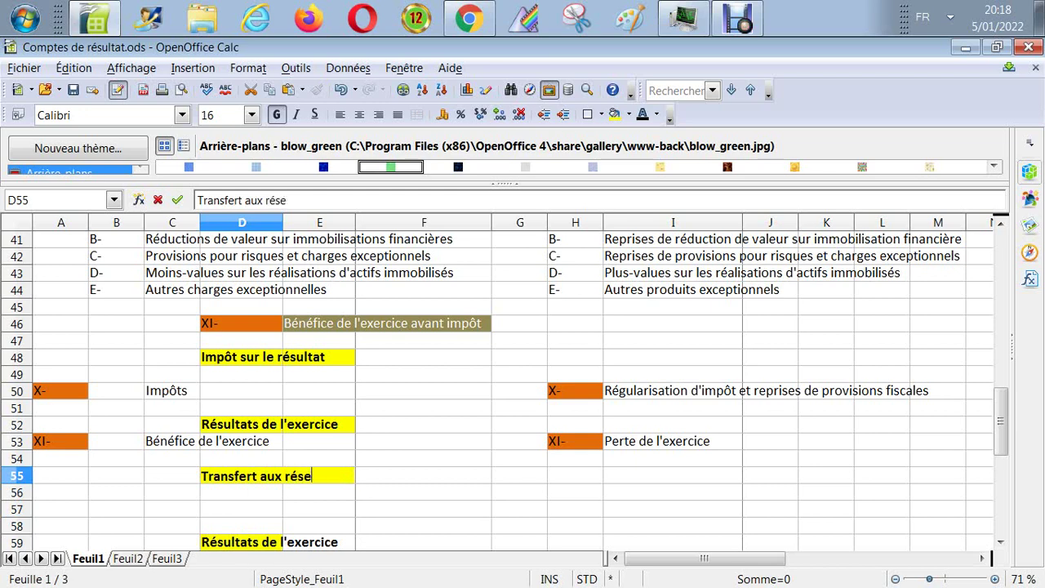
type("rves immunisés")
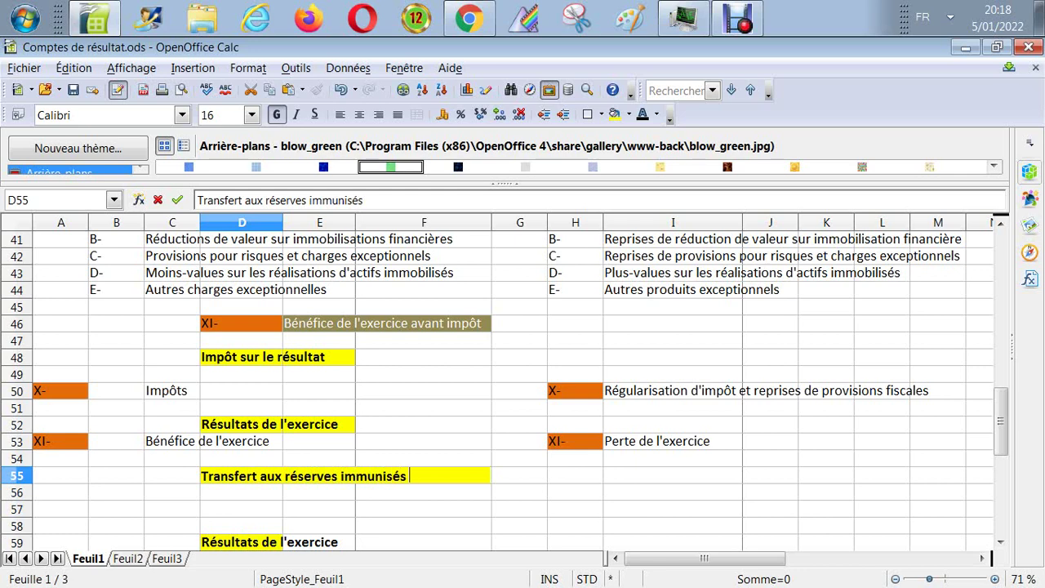
key("Return")
- Extend the heading in D59 so it reads "Résultats de l'exercice à affecter"
left_click(241, 474)
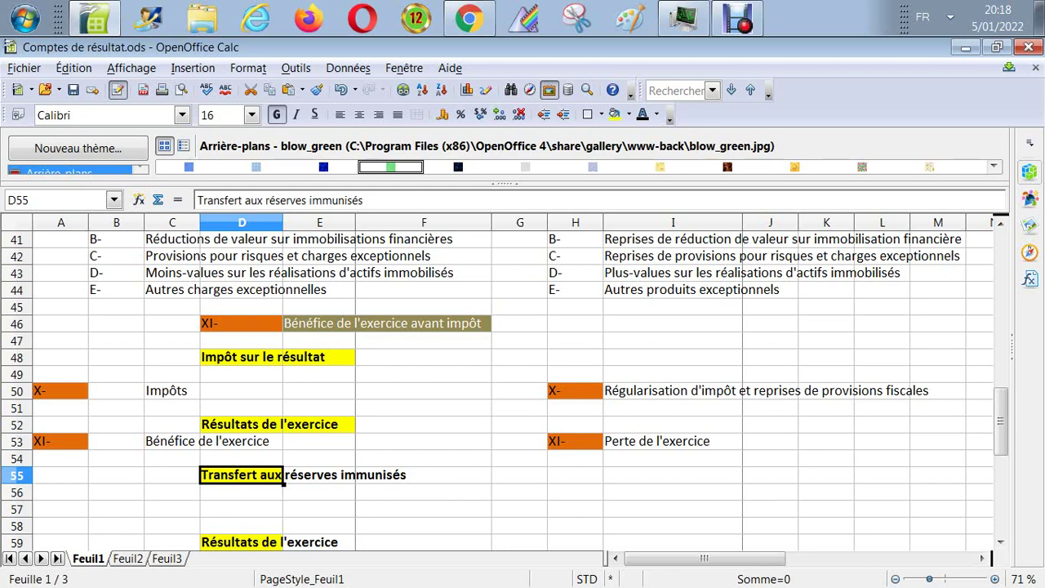
key("Down")
key("Down")
key("Down")
key("Down")
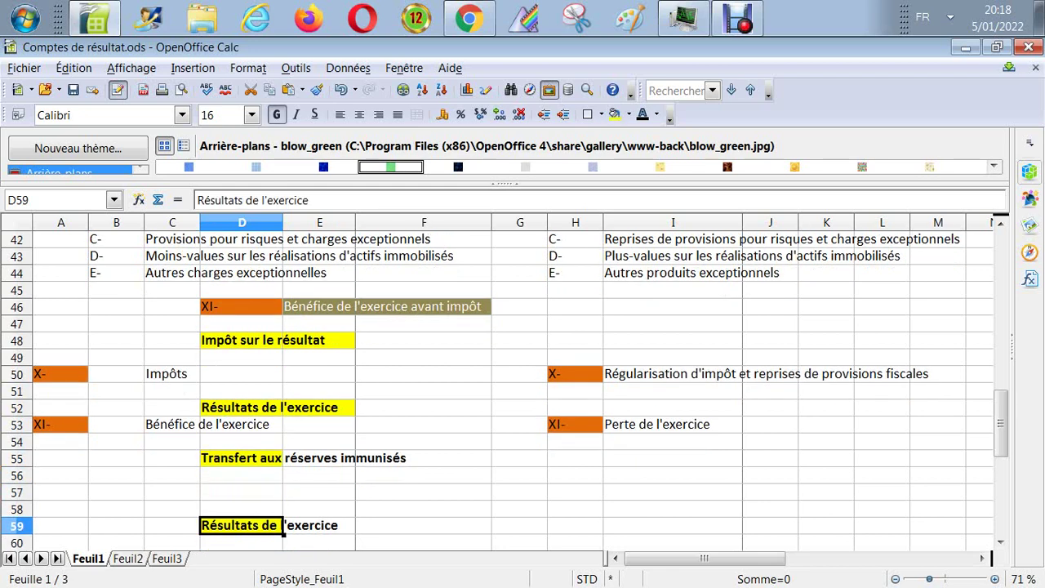
left_click(339, 200)
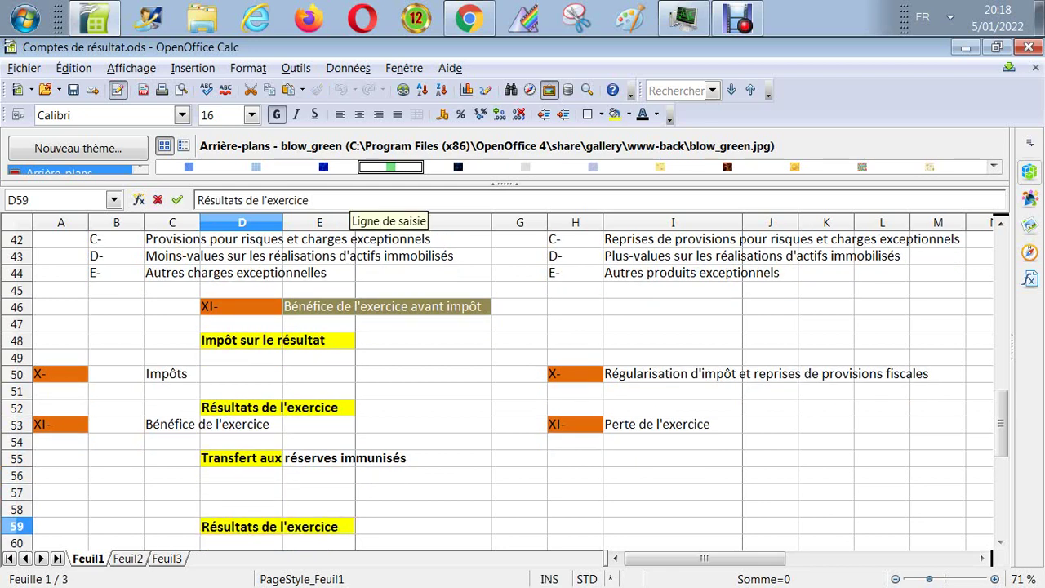
type("à affecter")
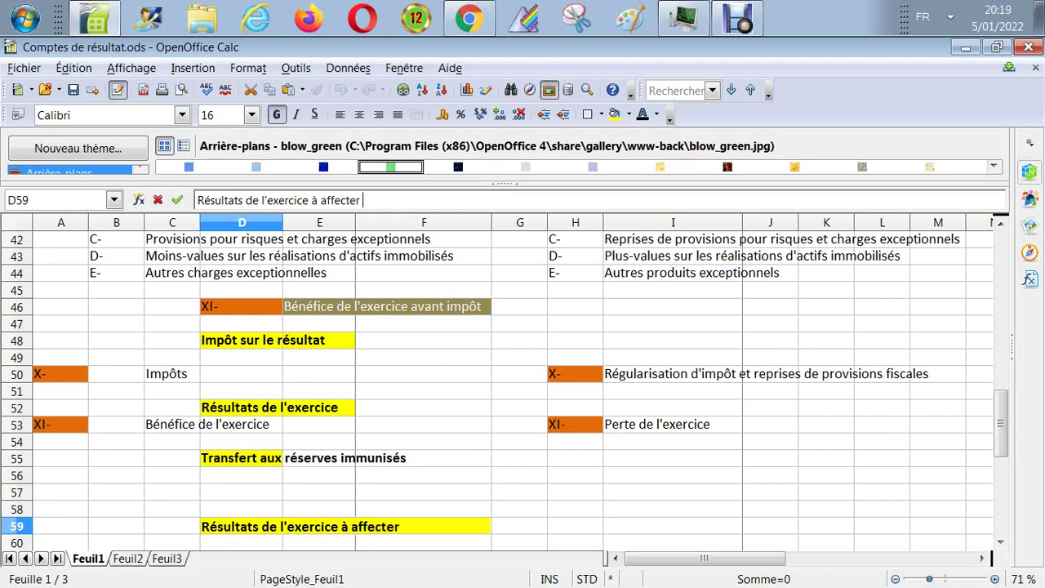
key("Return")
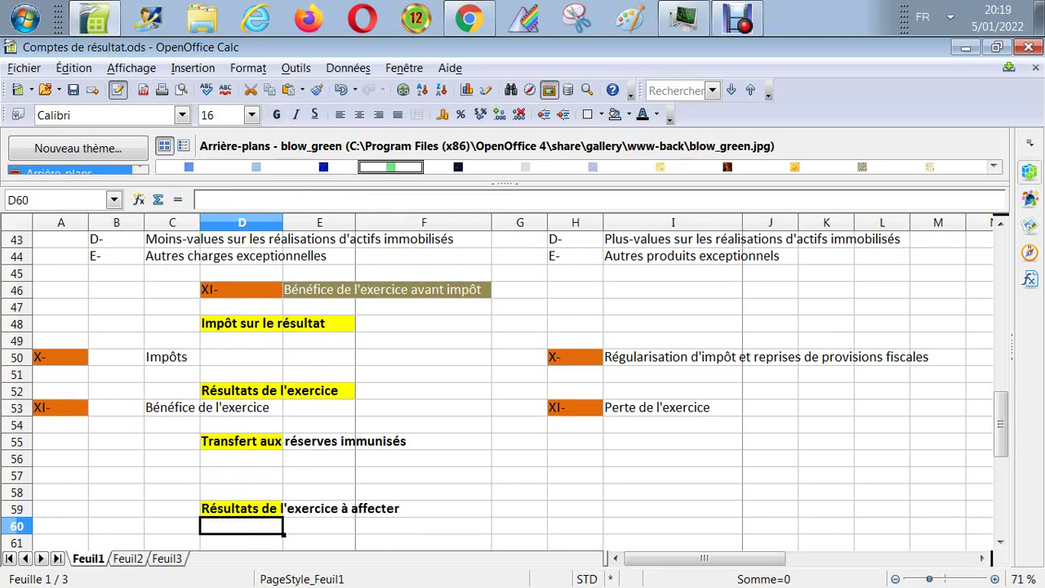
- Fill D55:F55 and E59:F59 with the yellow background so it spans both section headings
left_click_drag(425, 441, 242, 441)
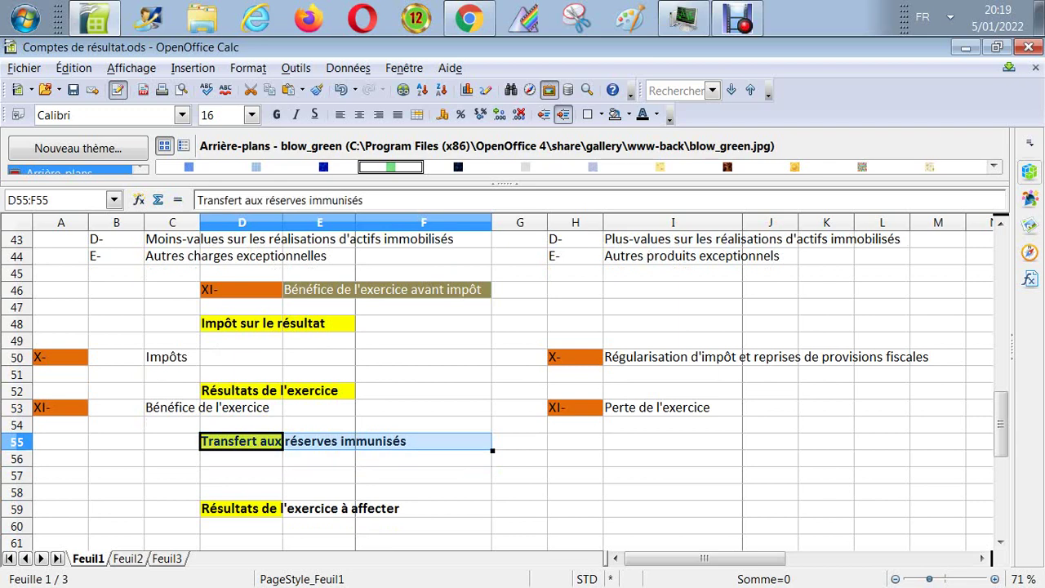
left_click(628, 114)
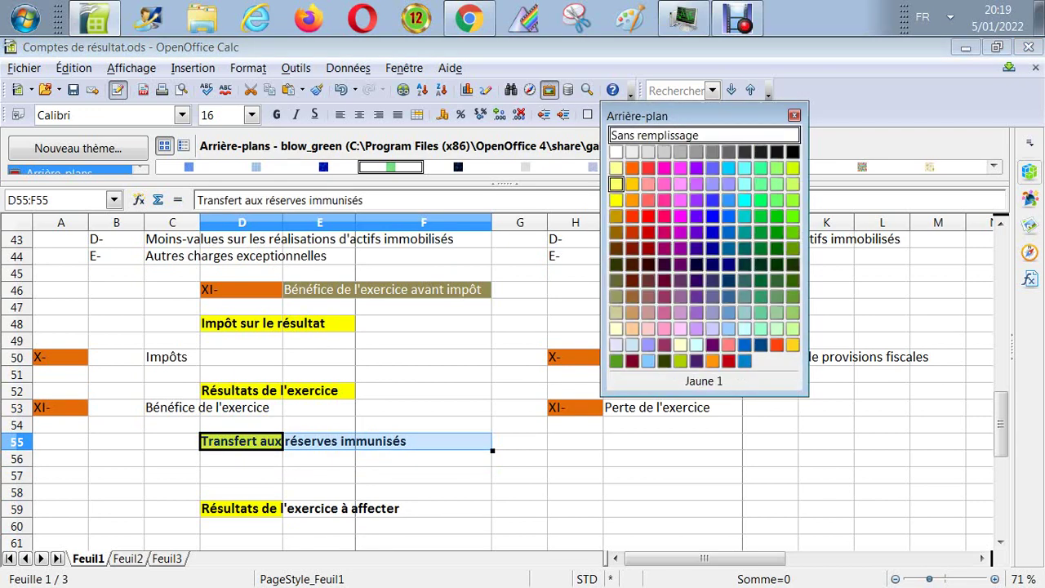
left_click(617, 200)
left_click_drag(424, 507, 318, 507)
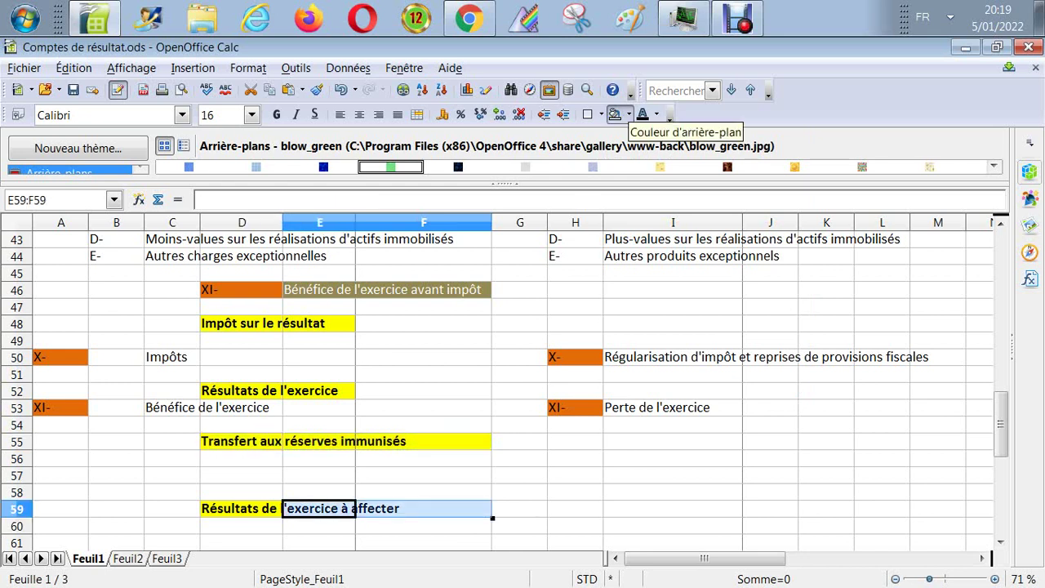
left_click(629, 114)
left_click(680, 360)
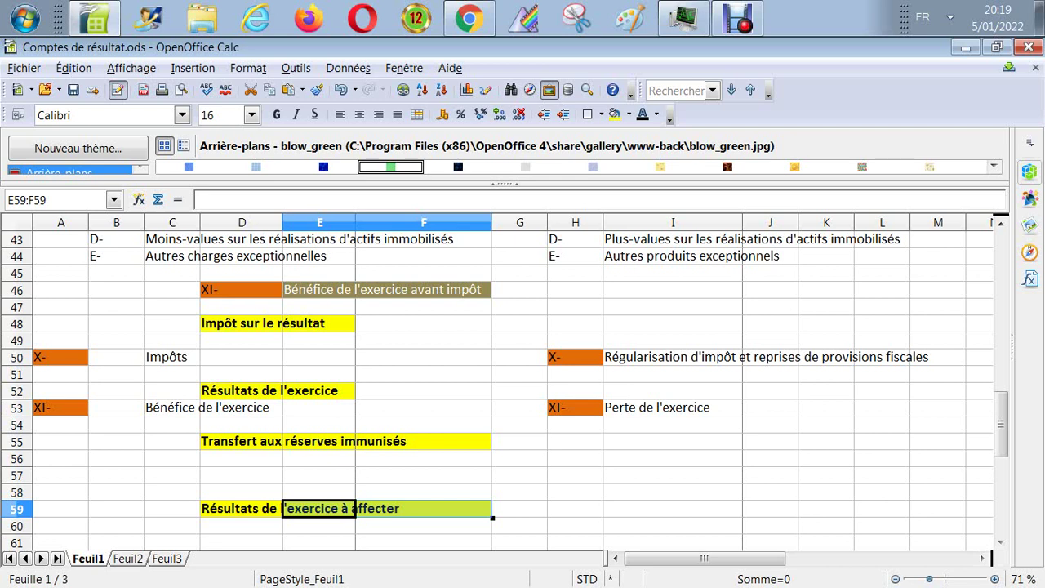
- Copy the orange "XI-" number from A53 into A57 and A61, below the two new headings
left_click(60, 408)
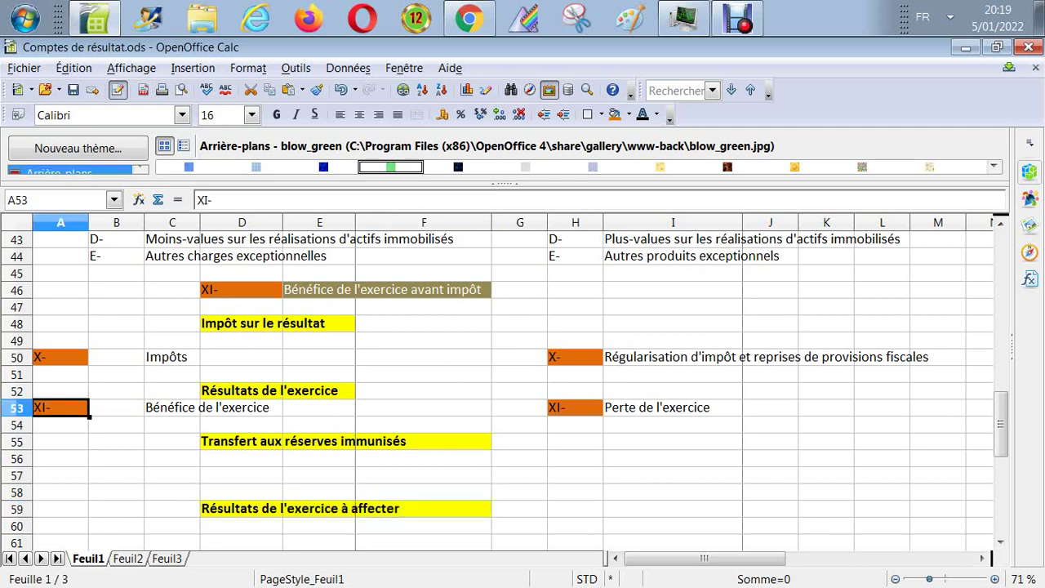
left_click(61, 474)
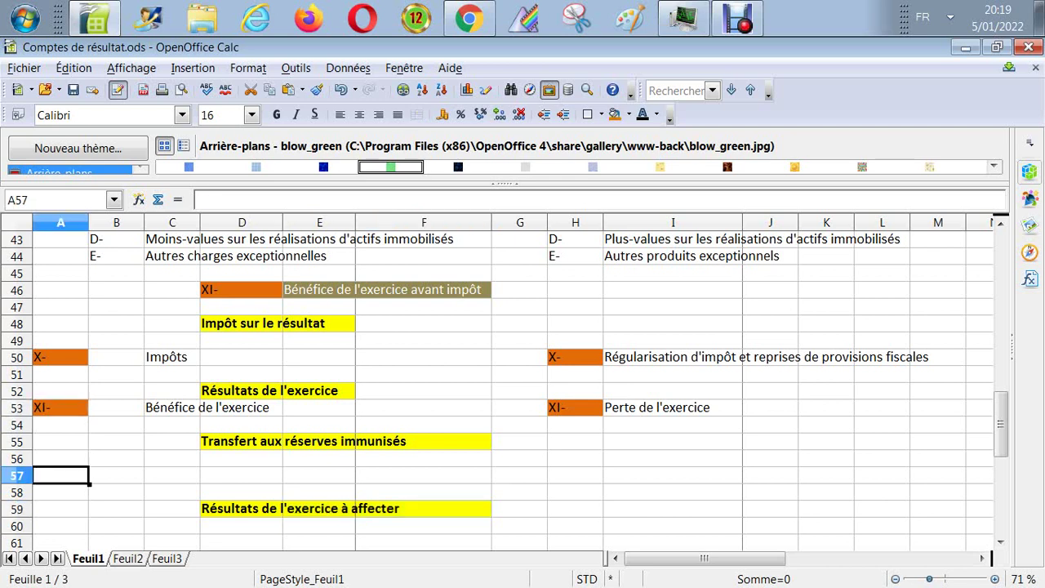
type("XI-")
key("Down")
key("Down")
key("Down")
key("Down")
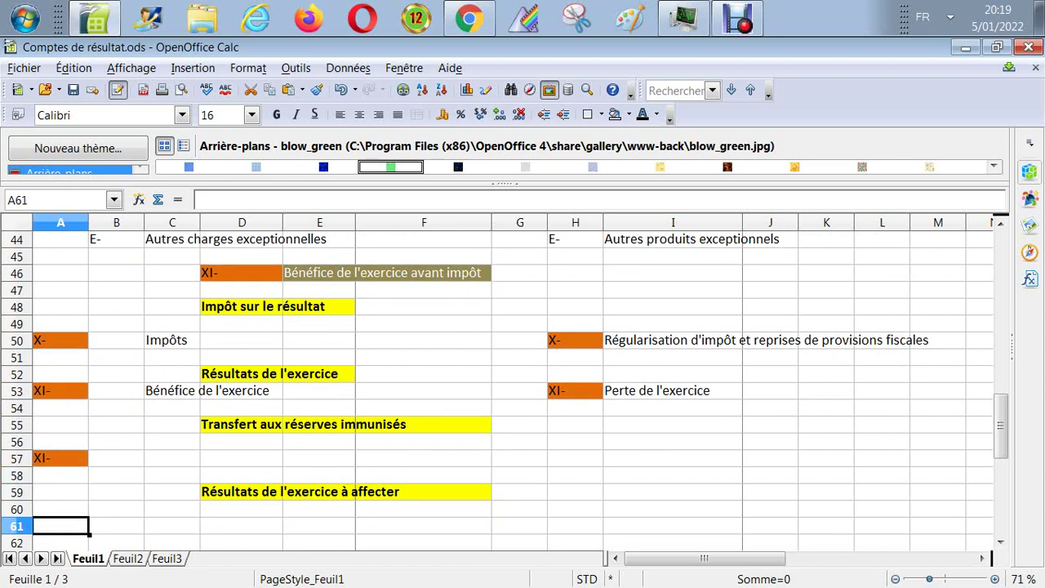
type("XI-")
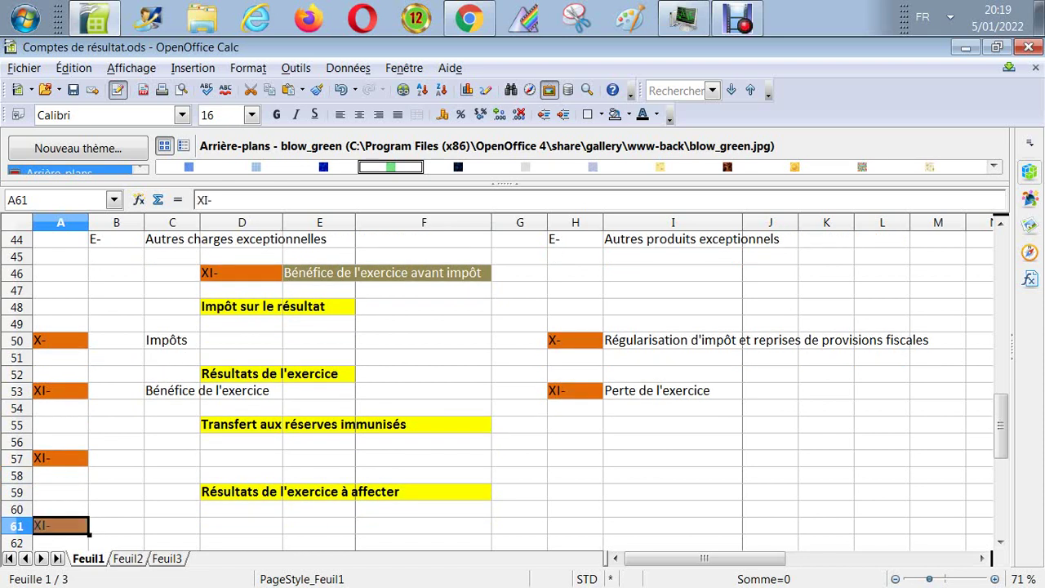
- Change the orange number in A57, below the "Transfert aux réserves immunisés" heading, to "XII-"
key("Up")
key("Up")
key("Up")
key("Up")
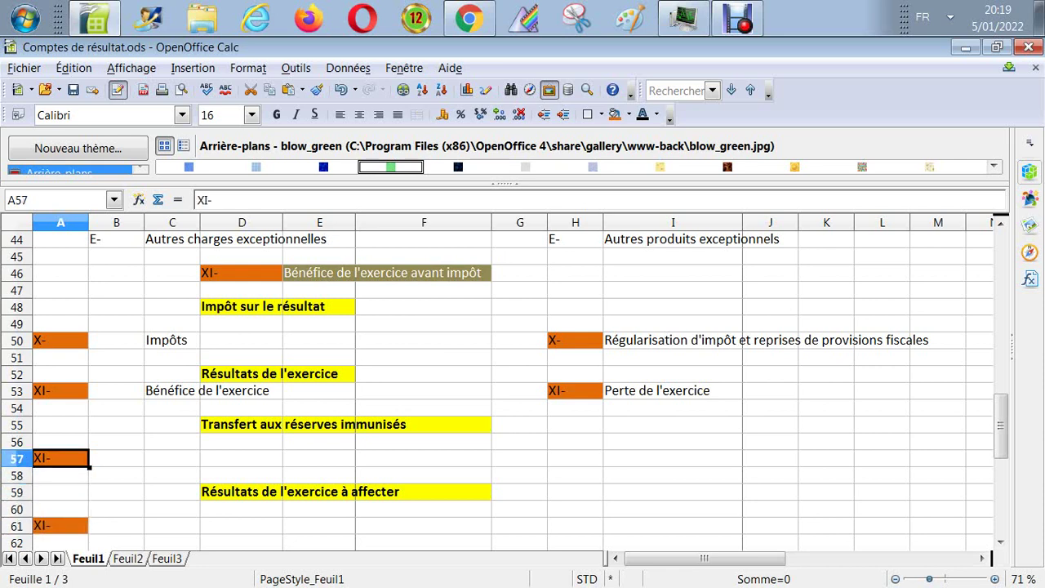
left_click(209, 200)
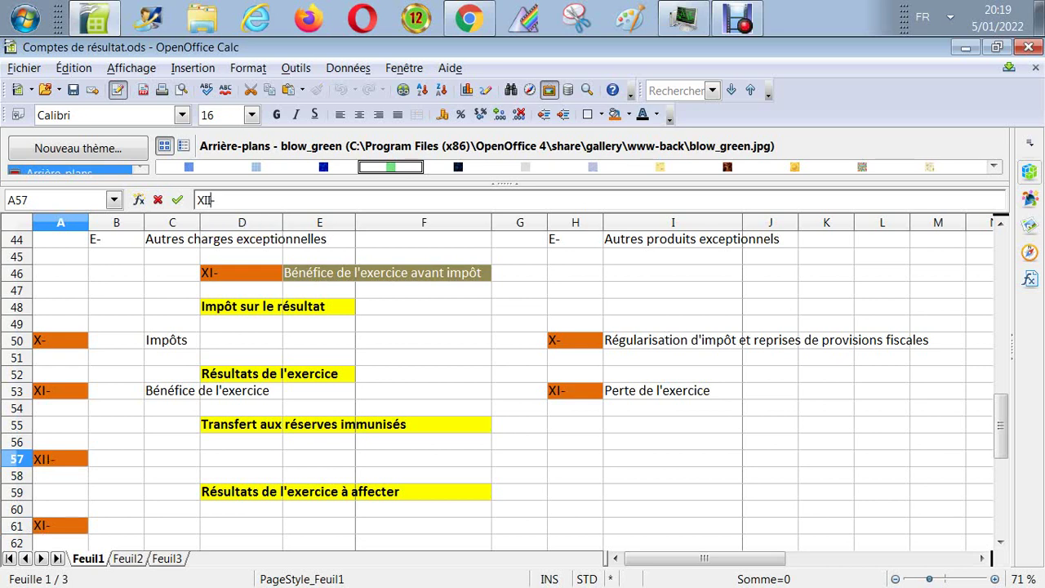
type("I")
key("Return")
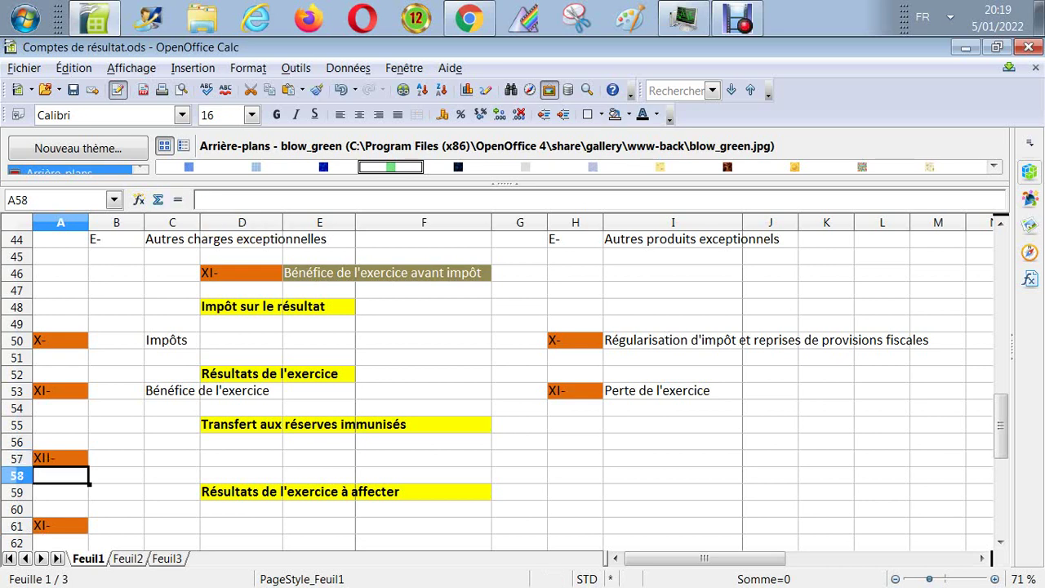
- Change the orange number in A61, below the "Résultats de l'exercice à affecter" heading, to "XIII-"
key("Down")
key("Down")
key("Down")
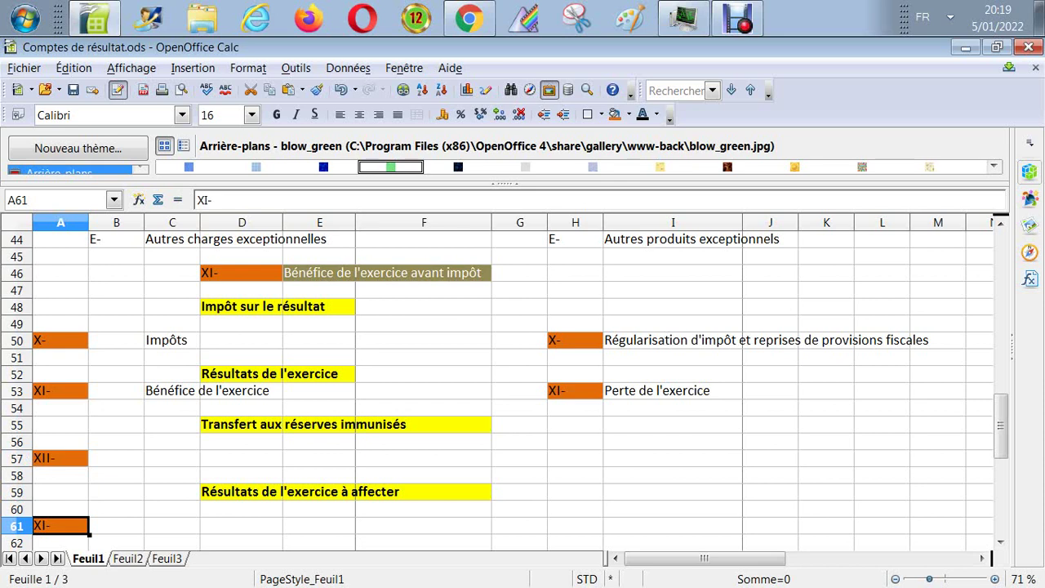
left_click(201, 200)
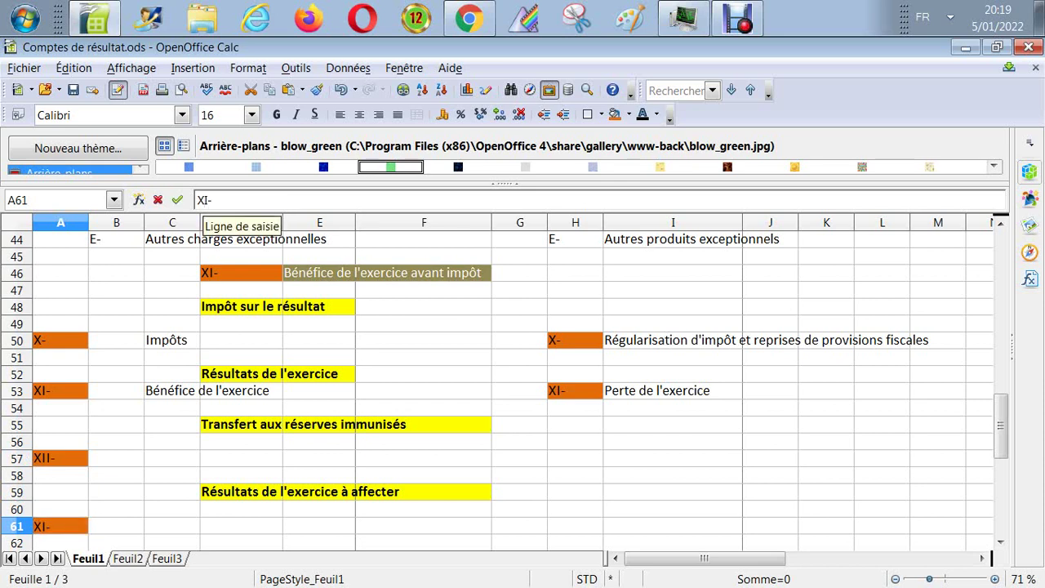
type("II")
key("Return")
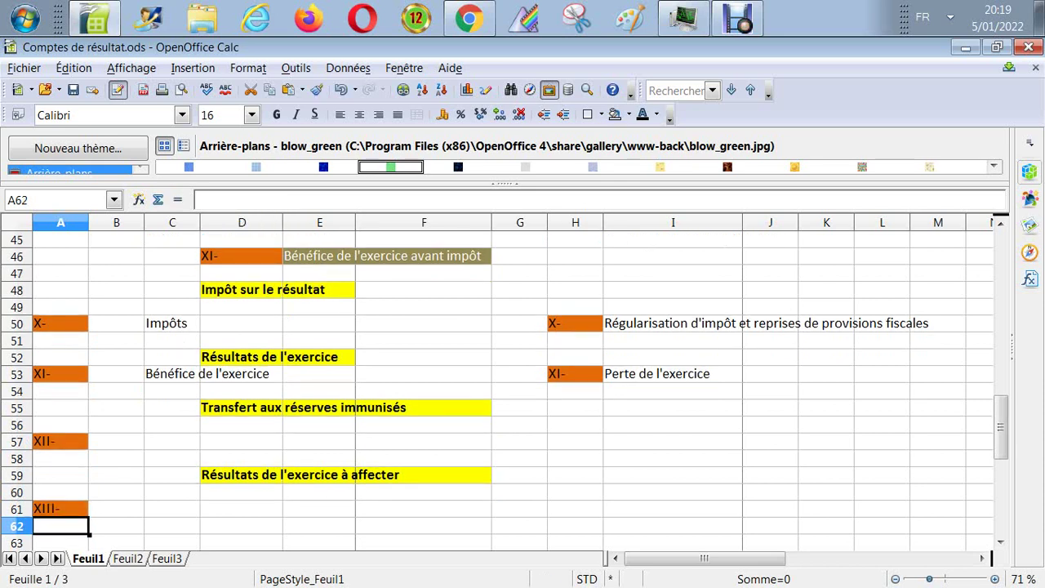
- Copy the orange "XII-" number from A57 into H58 on the income side
left_click(60, 441)
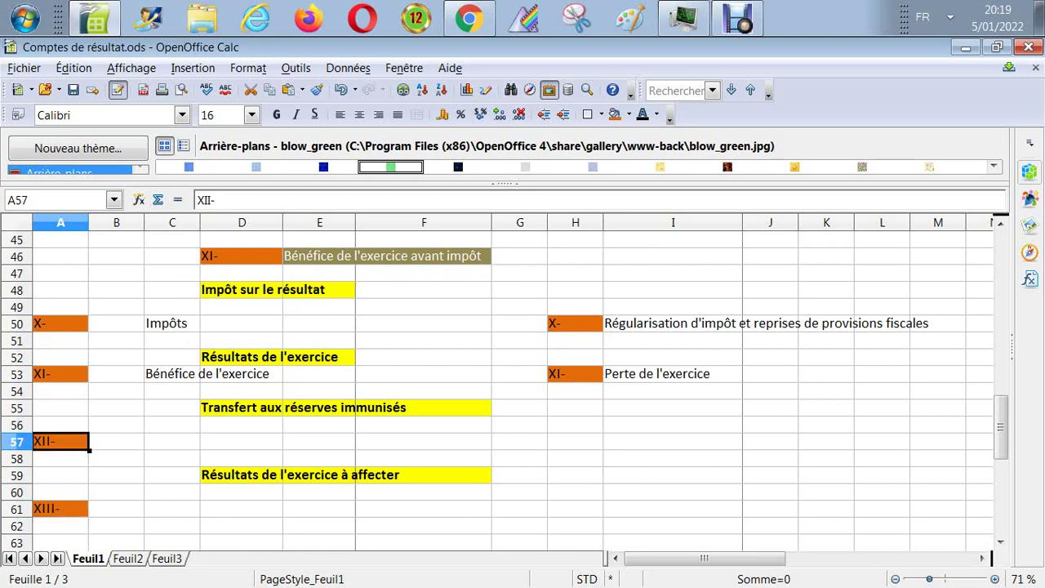
key("ctrl+c")
left_click(574, 458)
key("ctrl+v")
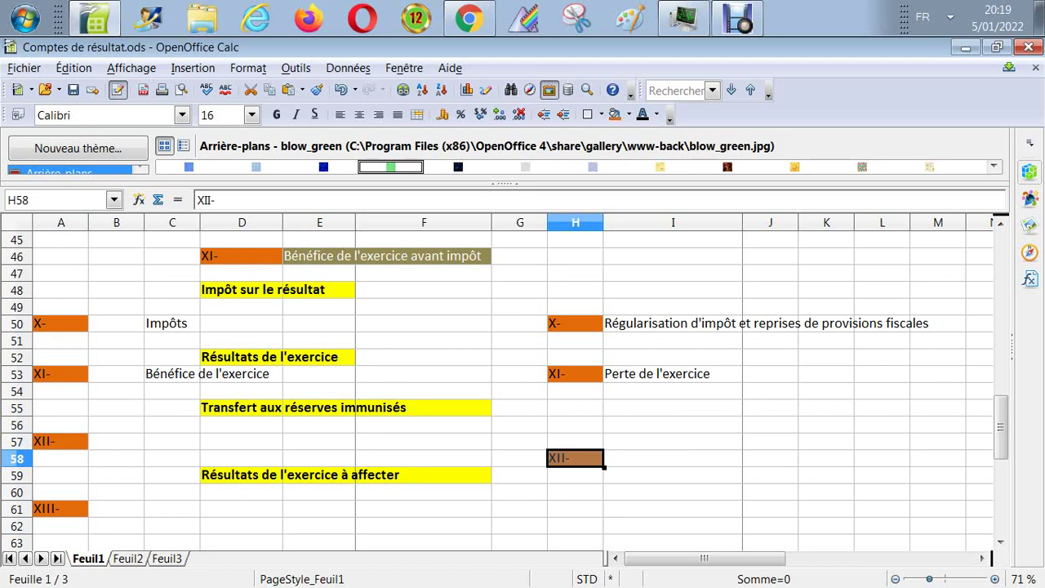
- Copy the orange "XIII-" number from A61 into H61 on the income side
left_click(61, 508)
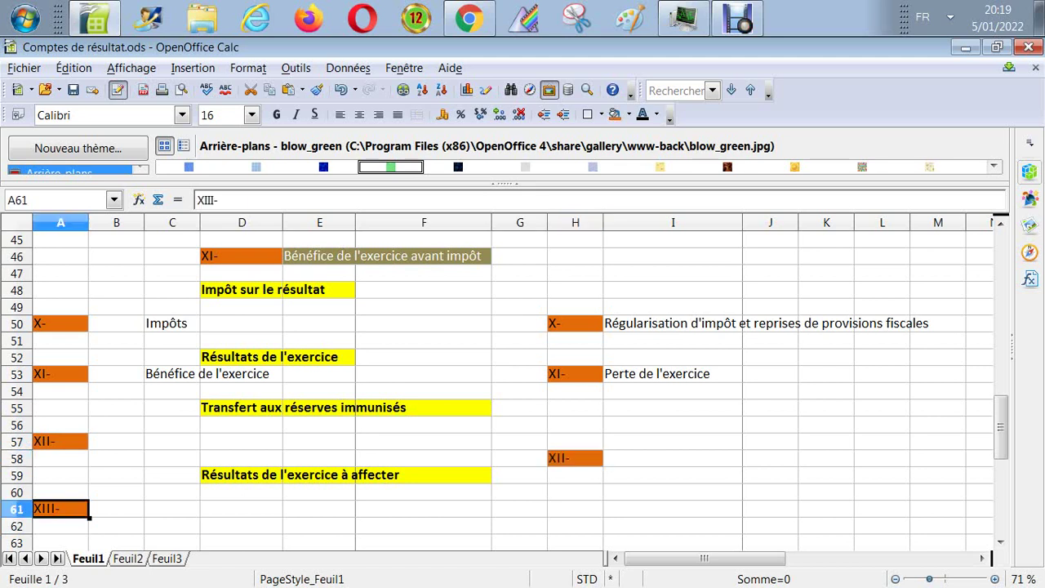
left_click(574, 507)
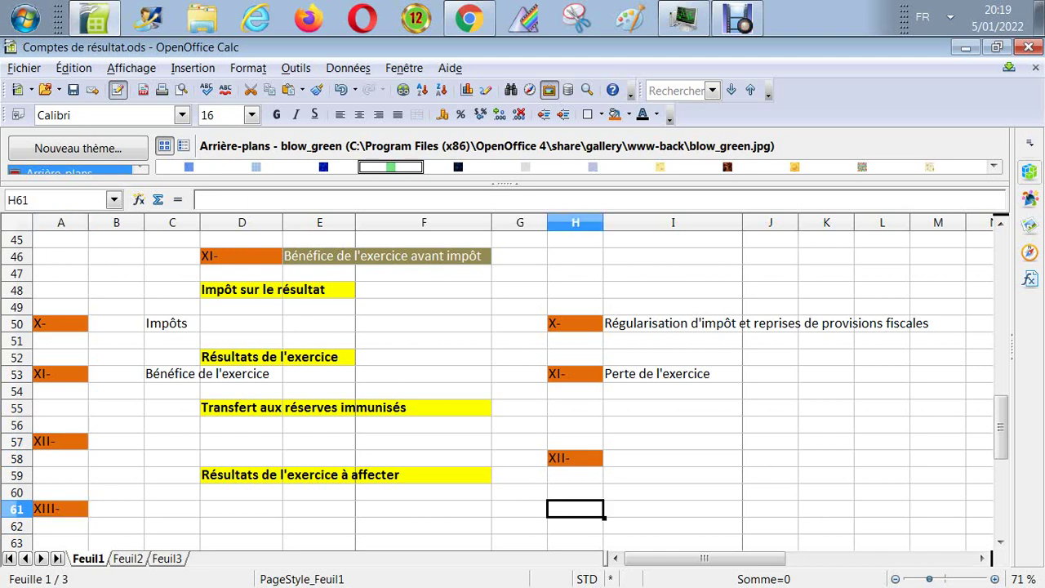
key("ctrl+v")
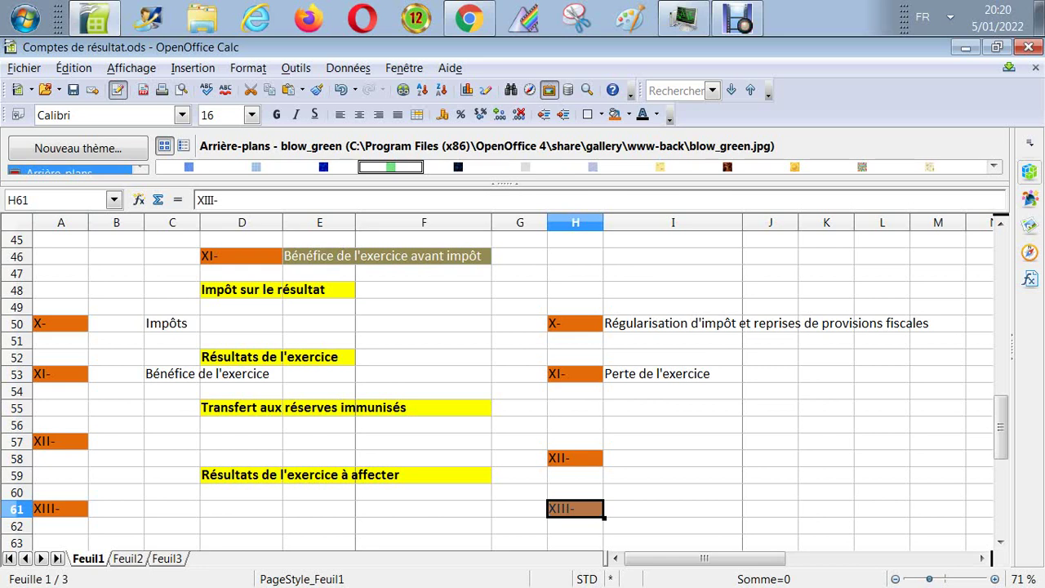
key("Up")
key("Up")
key("Up")
key("Up")
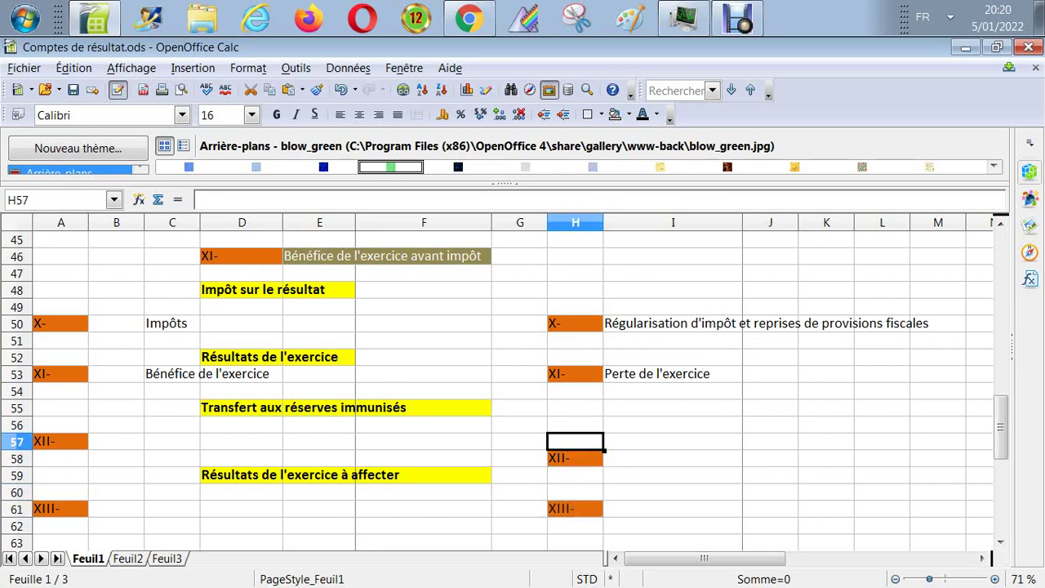
key("Right")
key("Left")
key("Left")
key("Left")
key("Left")
key("Left")
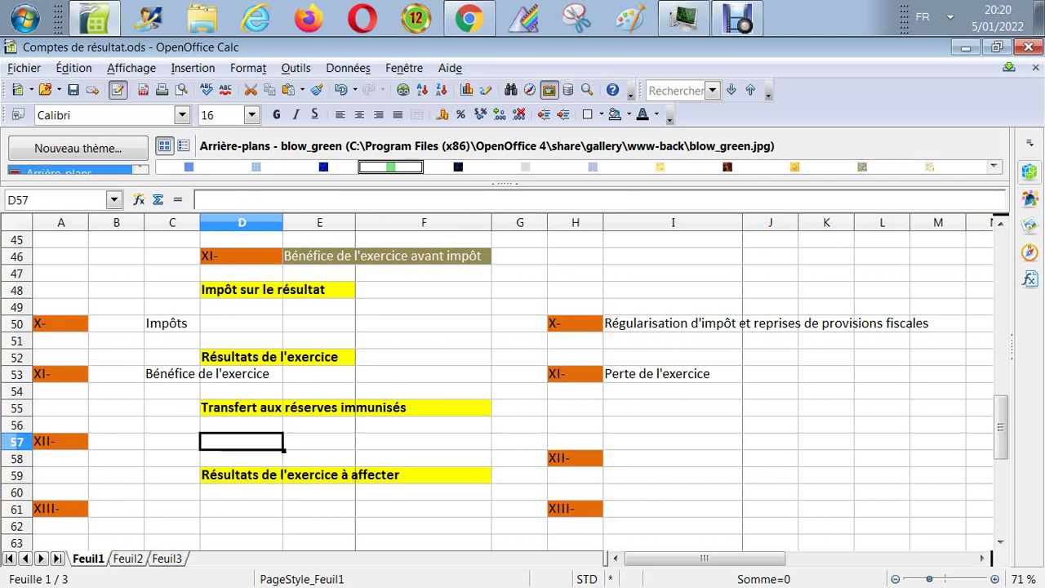
key("Left")
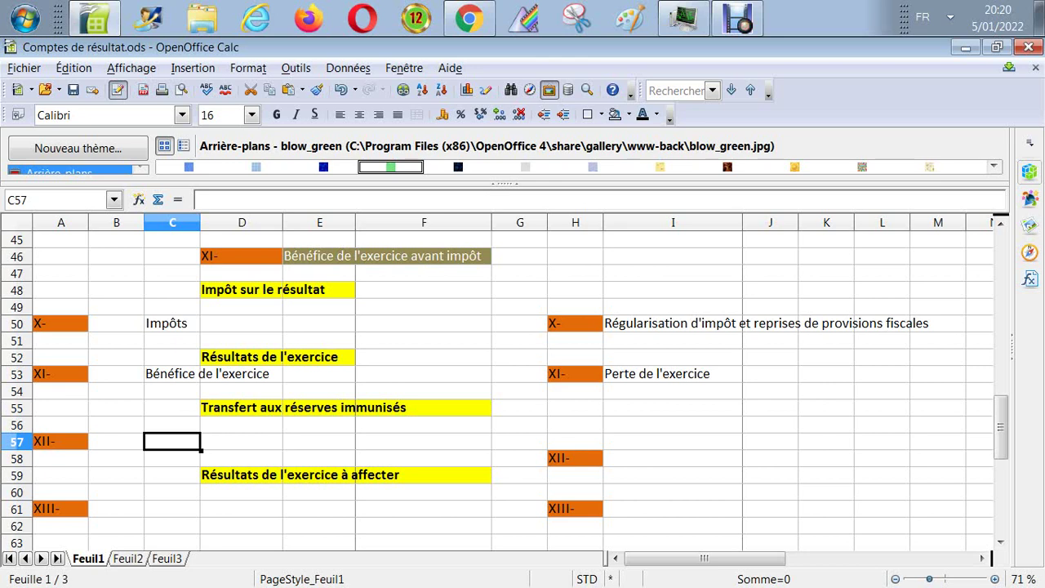
left_click(173, 458)
left_click(242, 474)
left_click(241, 441)
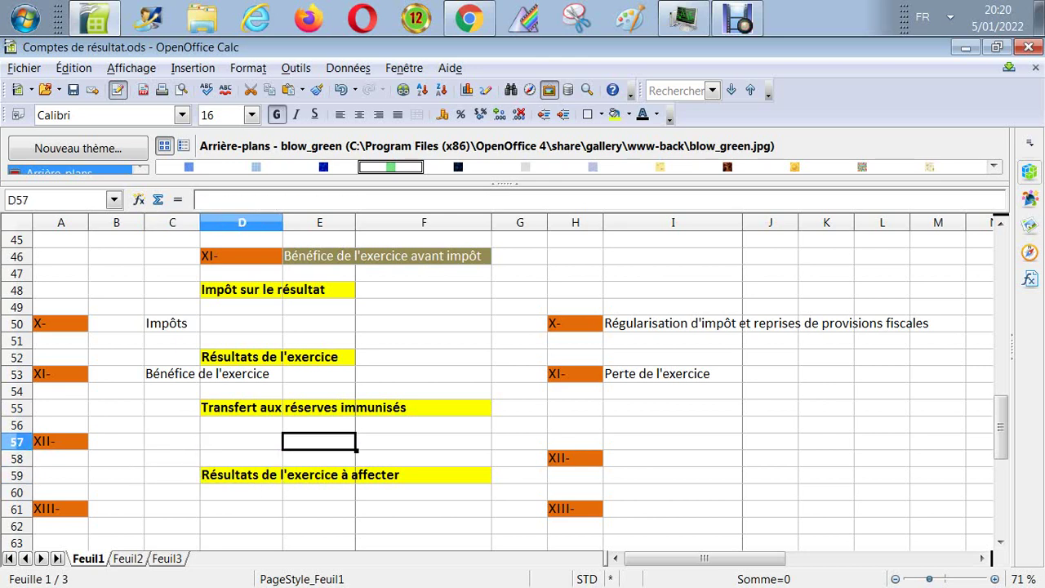
left_click(319, 441)
left_click(172, 441)
left_click(116, 440)
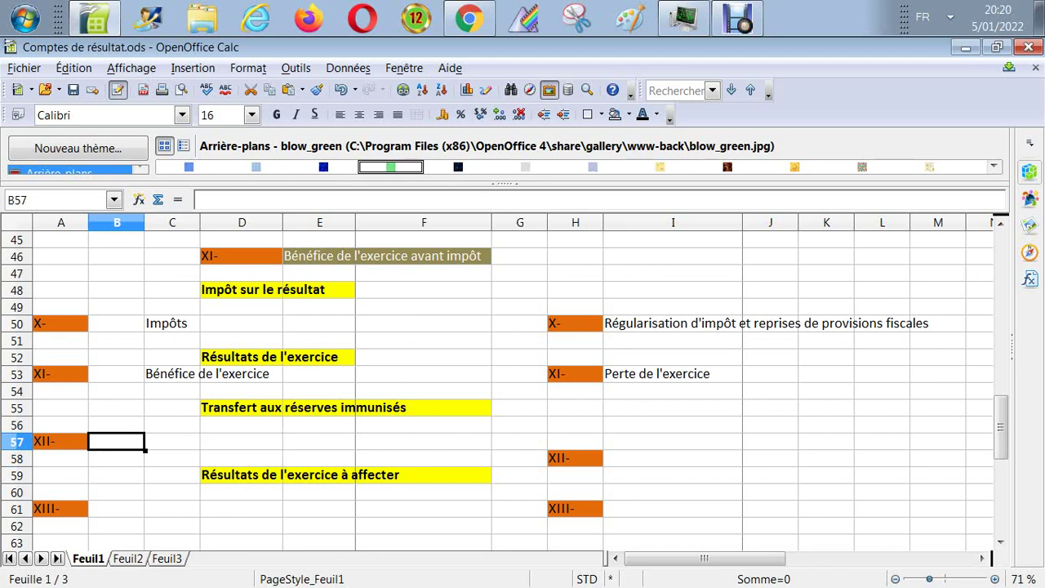
- Enter the label "Transfert aux réserves immunisées" in C57, on the row numbered "XII-"
left_click(173, 440)
type("Trans")
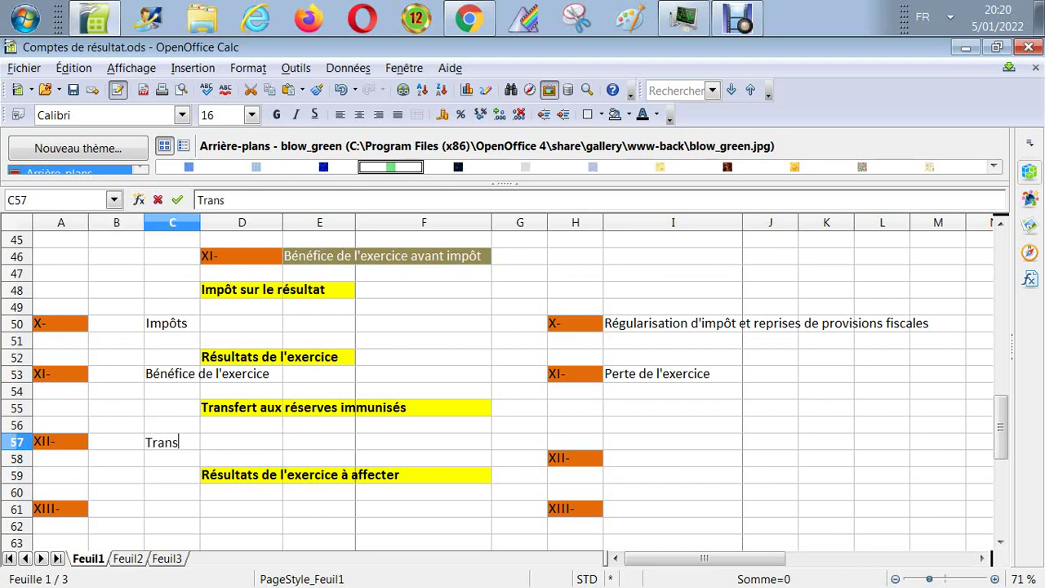
type("fert a")
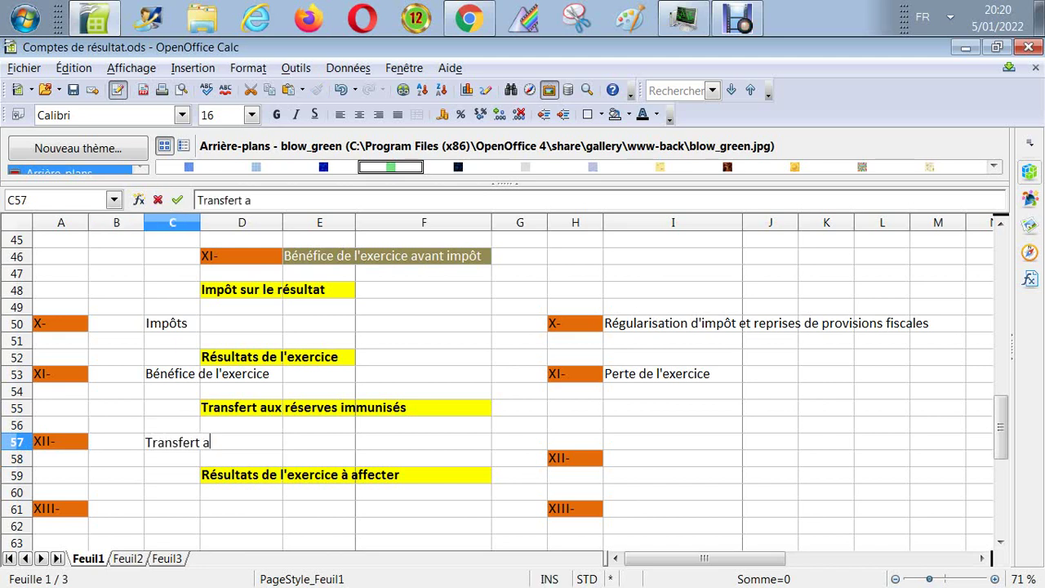
type("ux réserve")
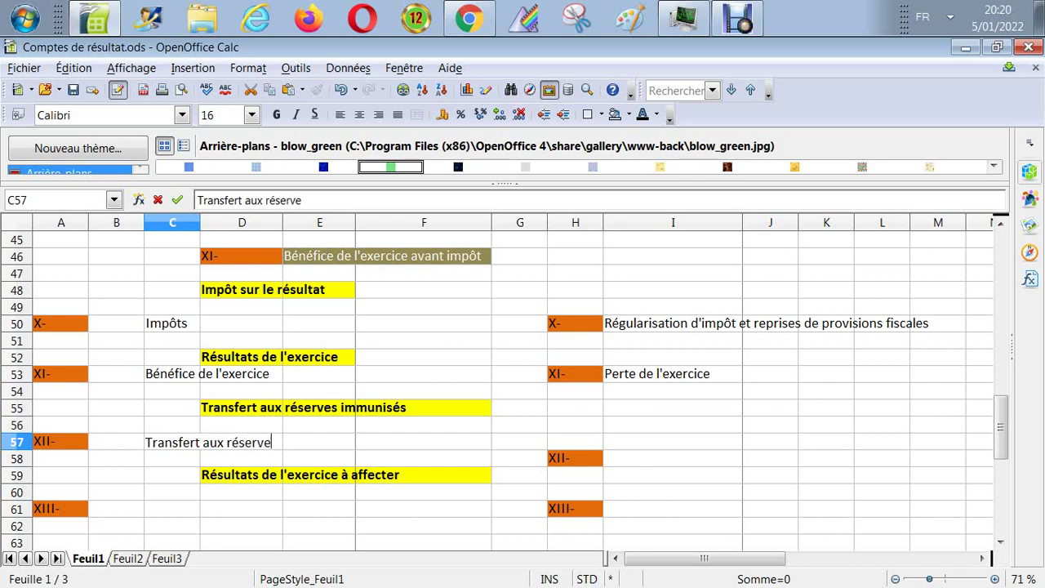
type("s immunisé")
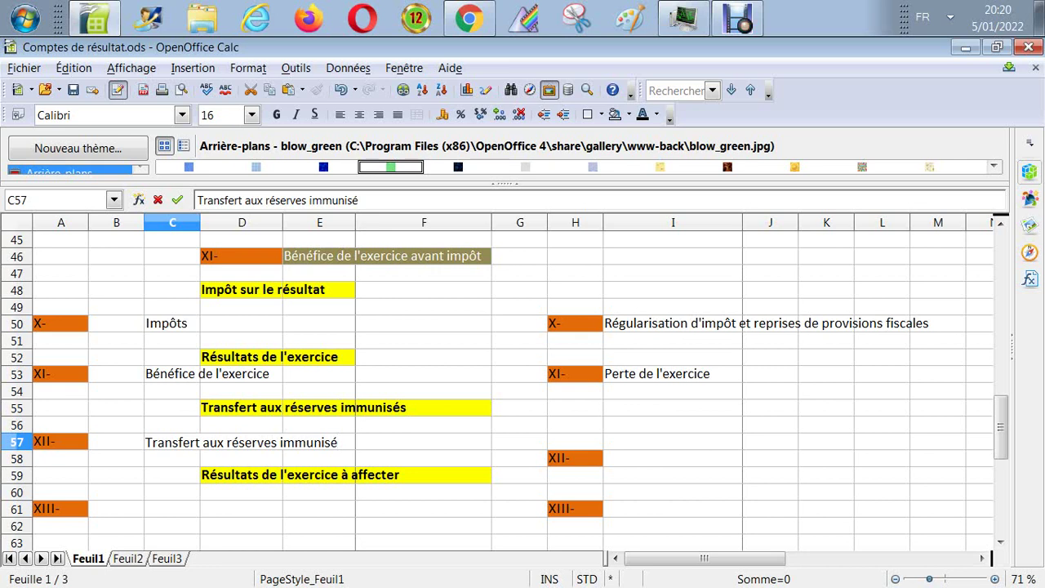
type("es")
key("Return")
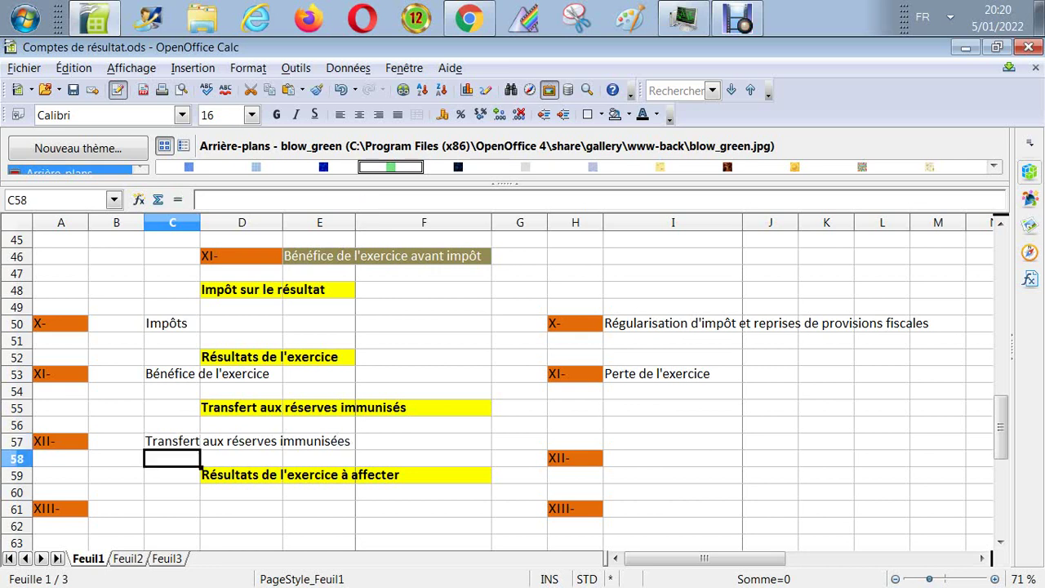
- Correct the spelling of the yellow heading in D55 to "Transfert aux réserves immunisées"
key("Up")
key("Up")
key("Up")
key("Right")
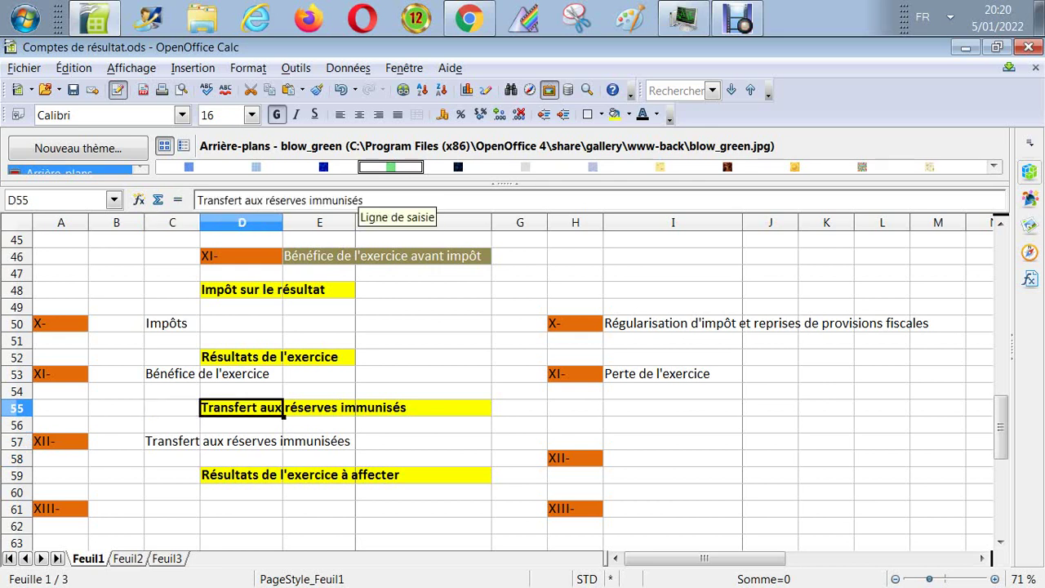
left_click(356, 201)
type("e")
key("Return")
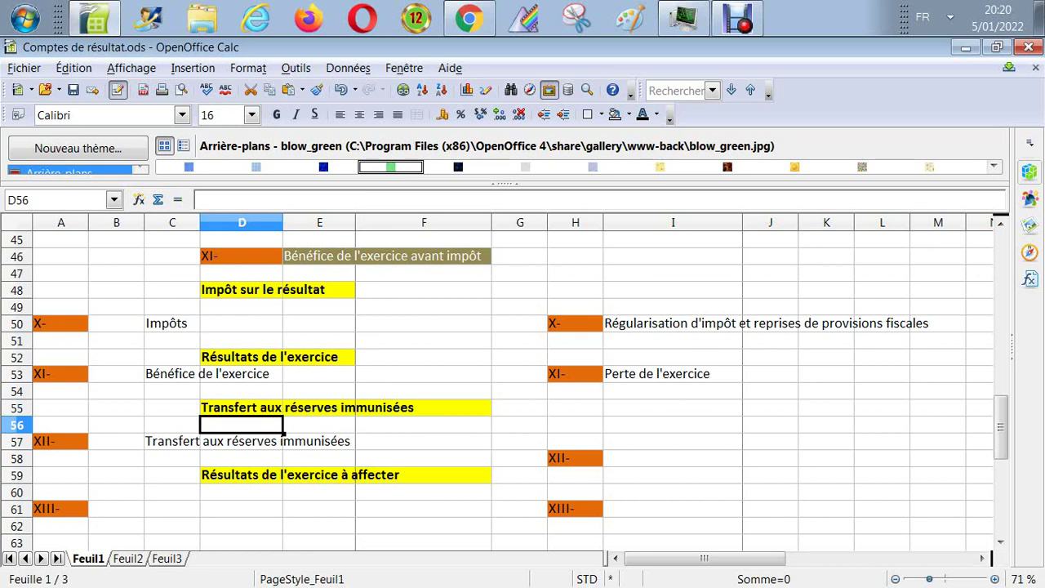
key("Up")
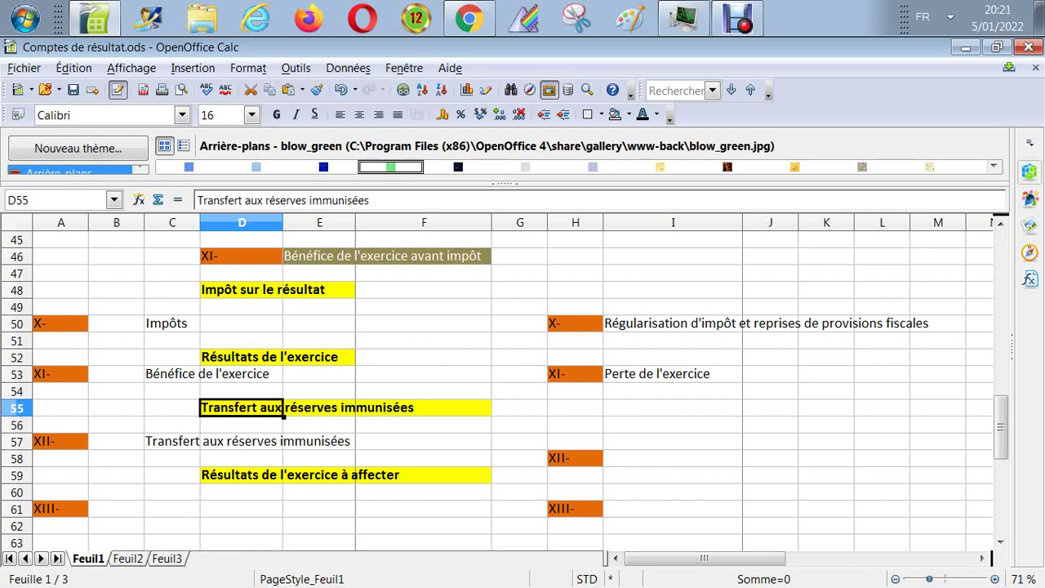
key("Down")
key("Down")
key("Down")
key("Right")
key("Right")
key("Right")
key("Right")
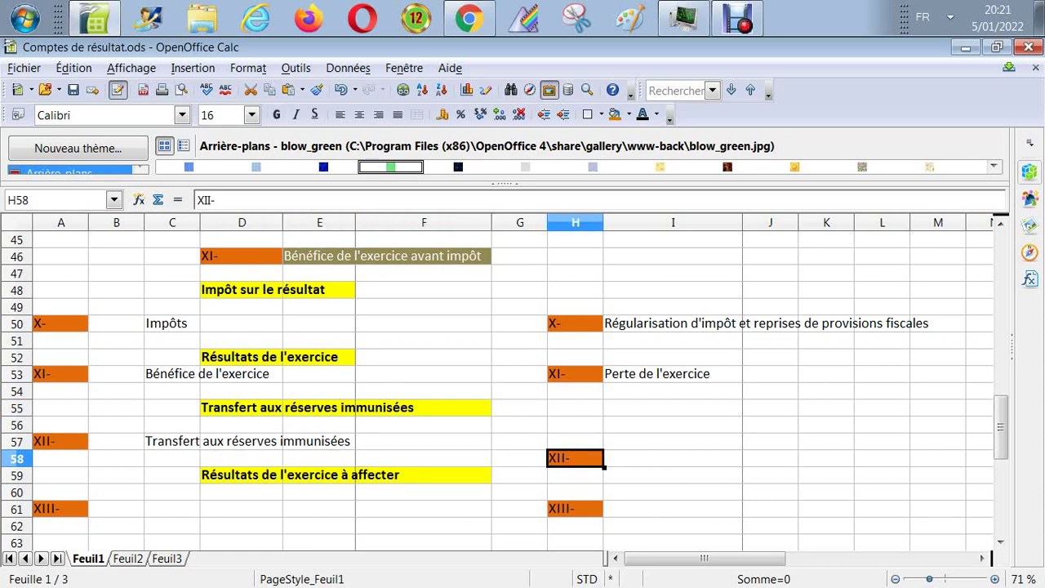
key("Delete")
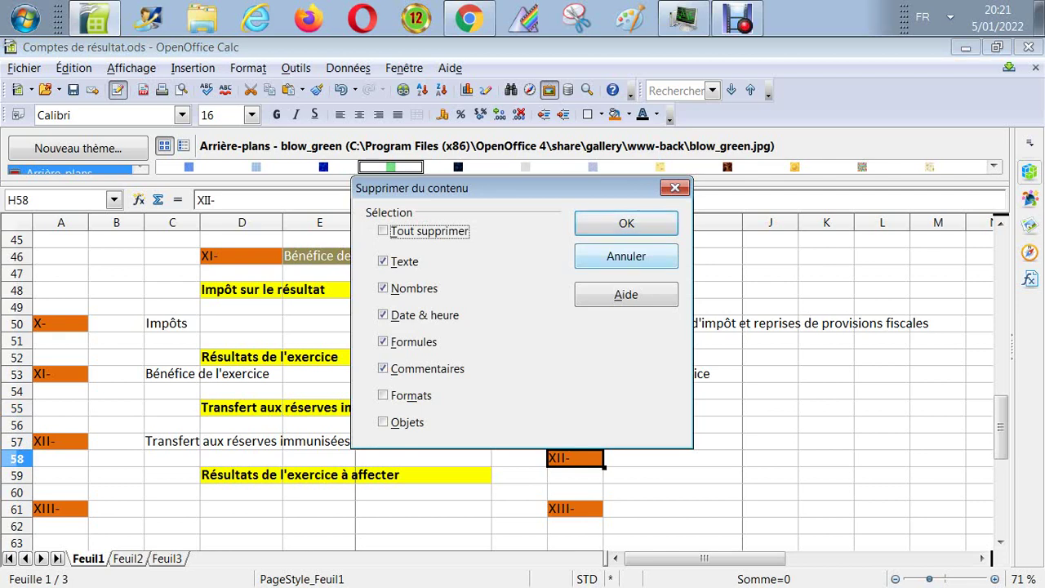
key("Escape")
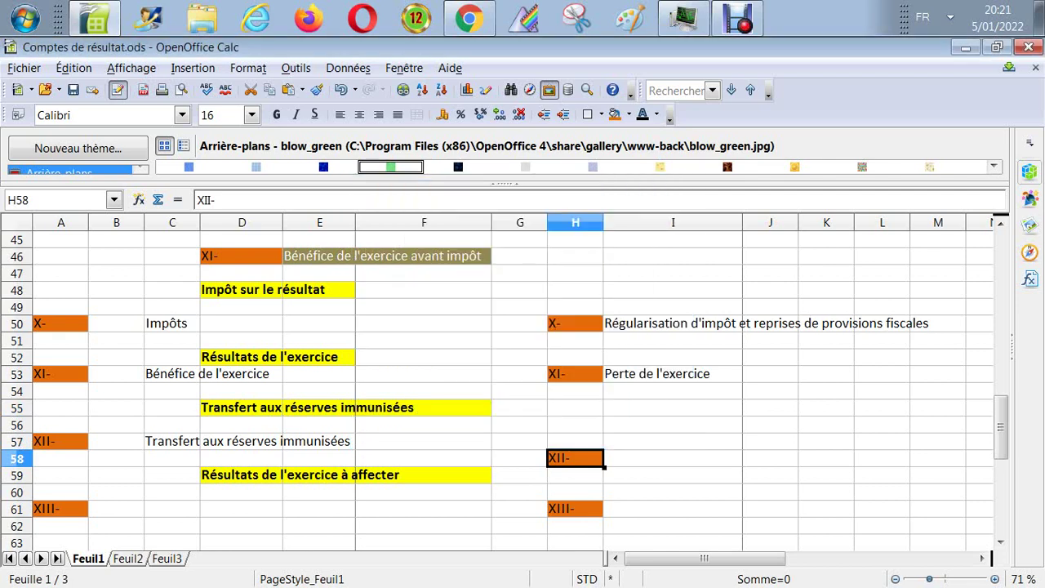
left_click(672, 441)
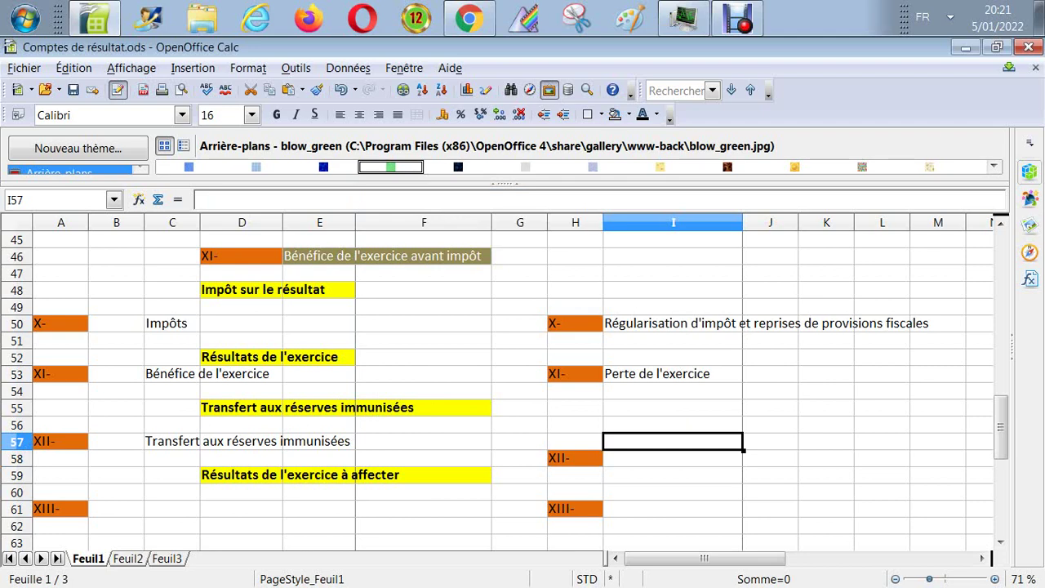
- Delete the "XII-" number from H58 and set the cell's background to no fill
left_click(575, 457)
key("Delete")
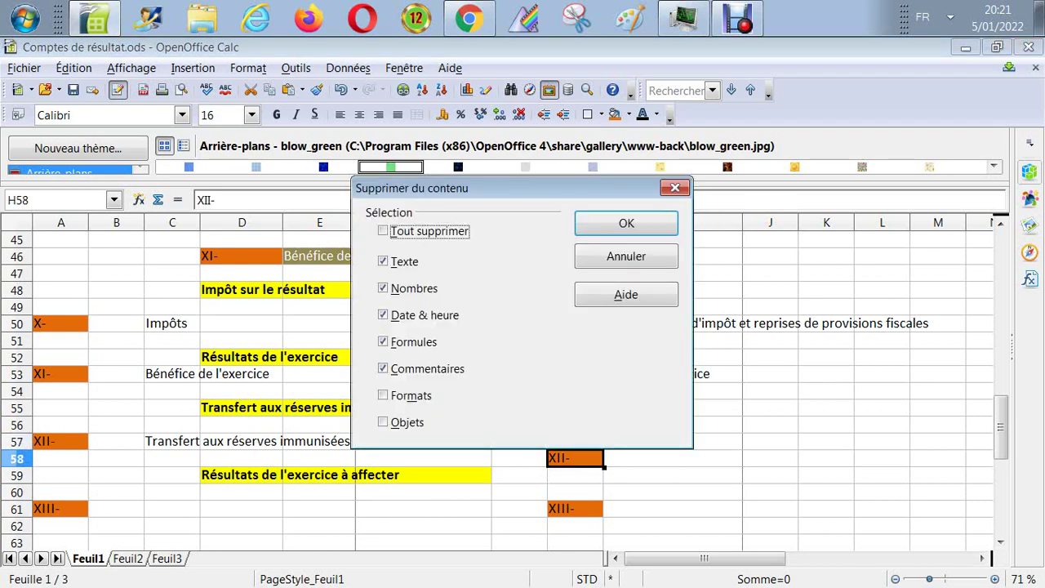
key("Return")
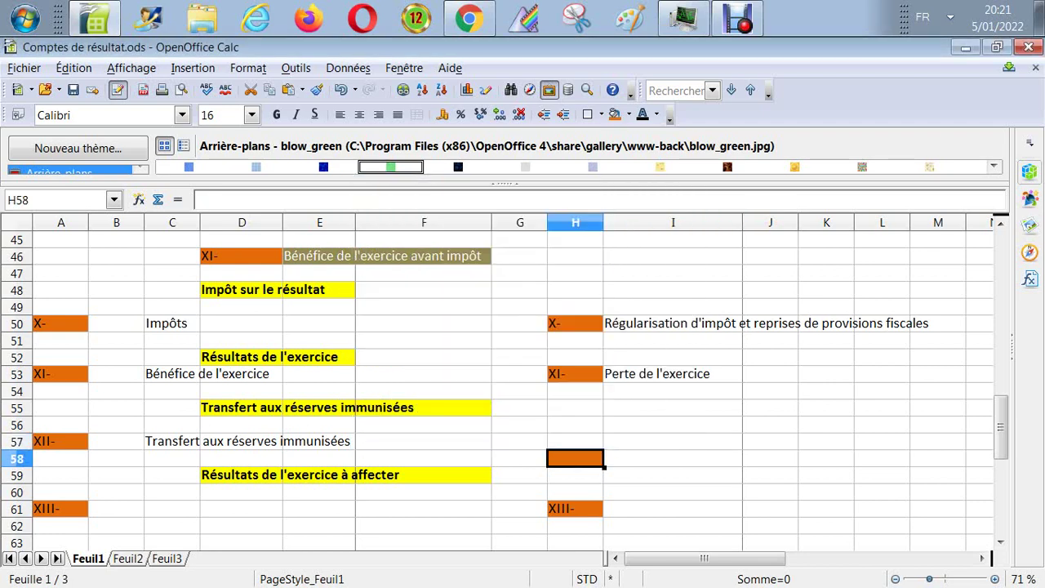
left_click(628, 114)
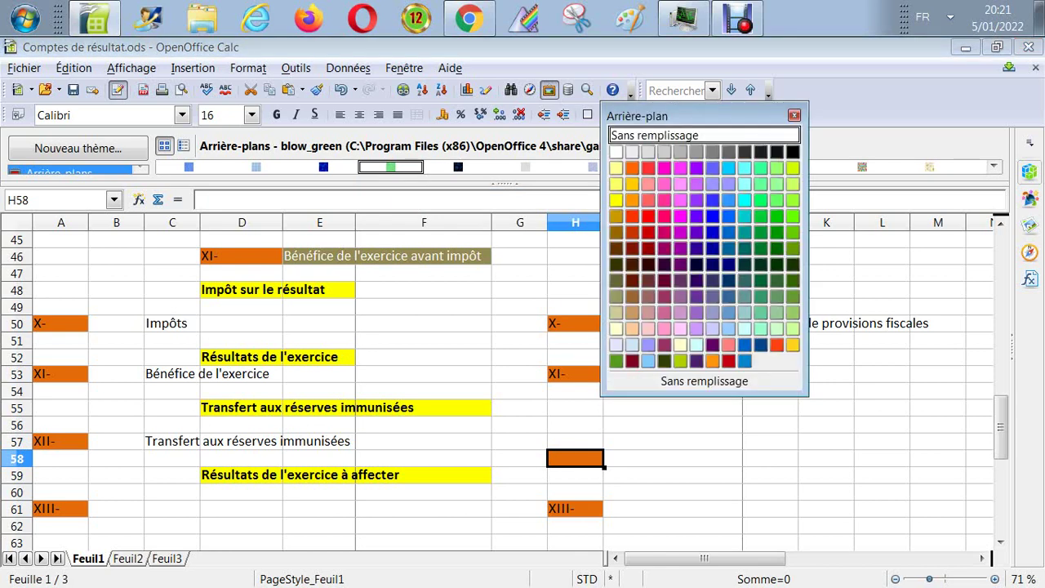
left_click(703, 381)
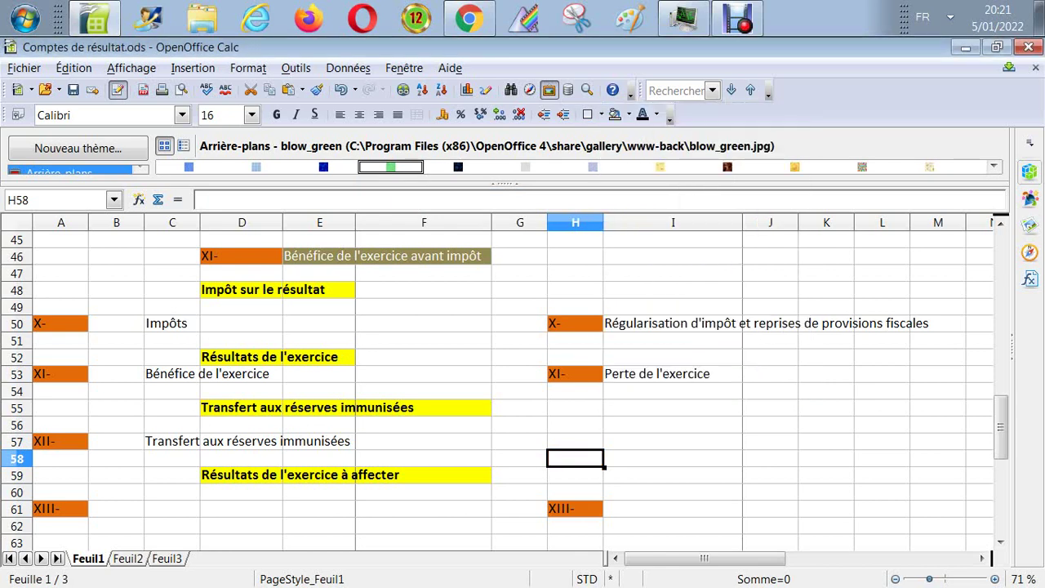
- Enter the label "Bénéfice de l'exercice à affecter" in C61, on the charges-side row numbered "XIII-"
key("Down")
key("Down")
key("Down")
key("Left")
key("Left")
key("Left")
key("Left")
key("Left")
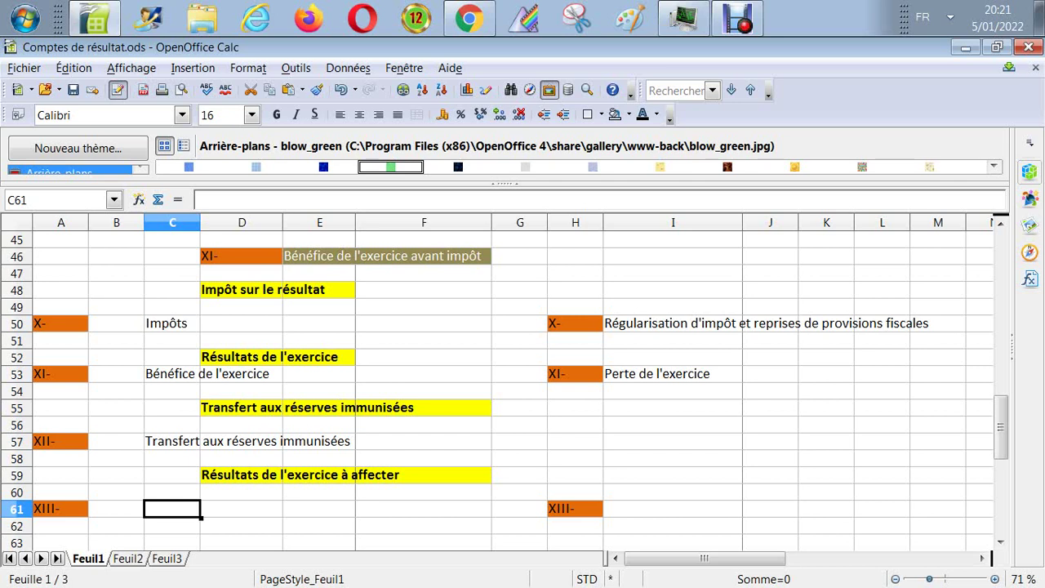
type("Bé")
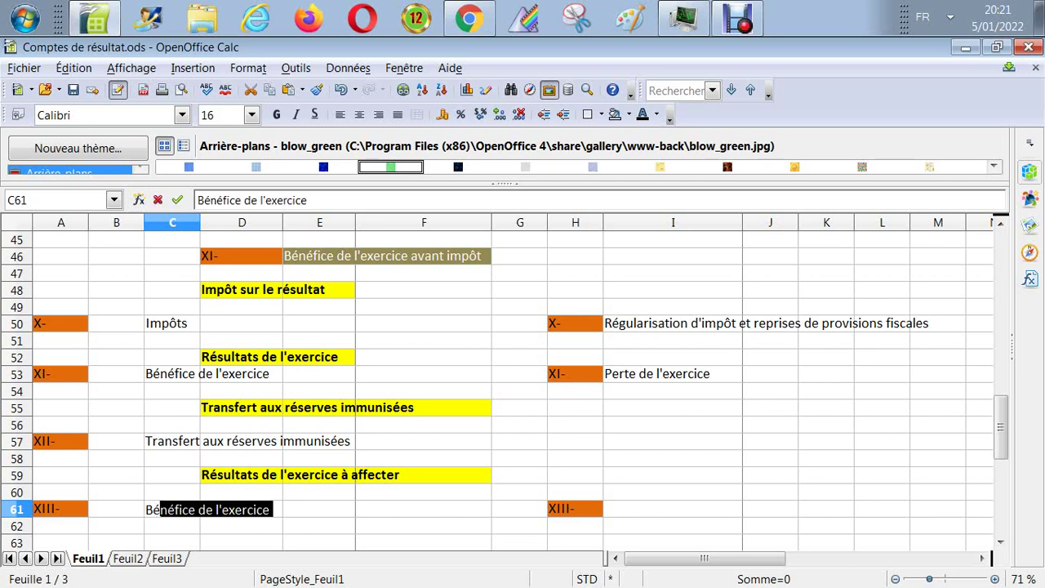
type("néfic")
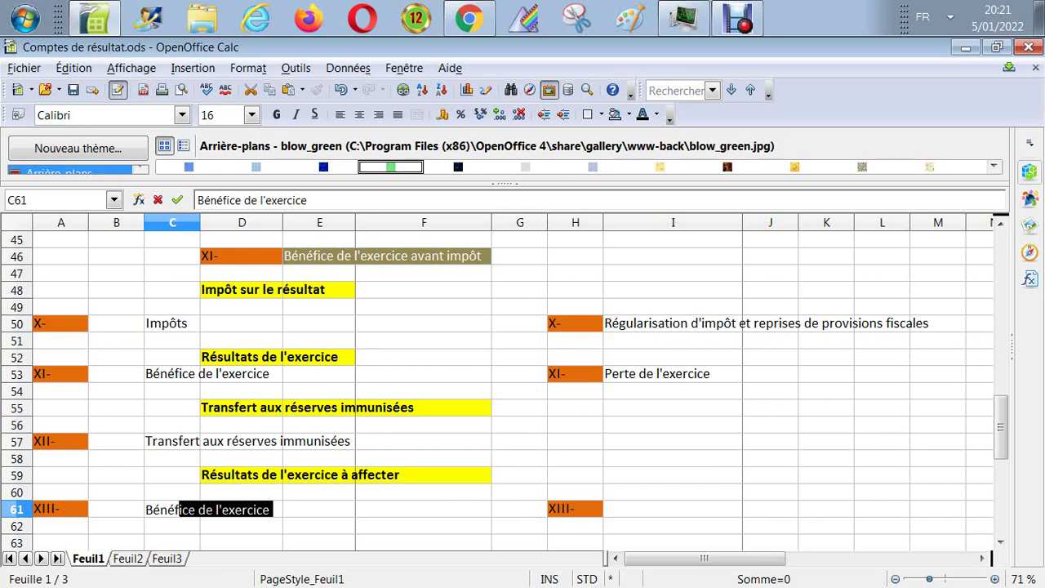
type("e")
key("End")
type("à affecter")
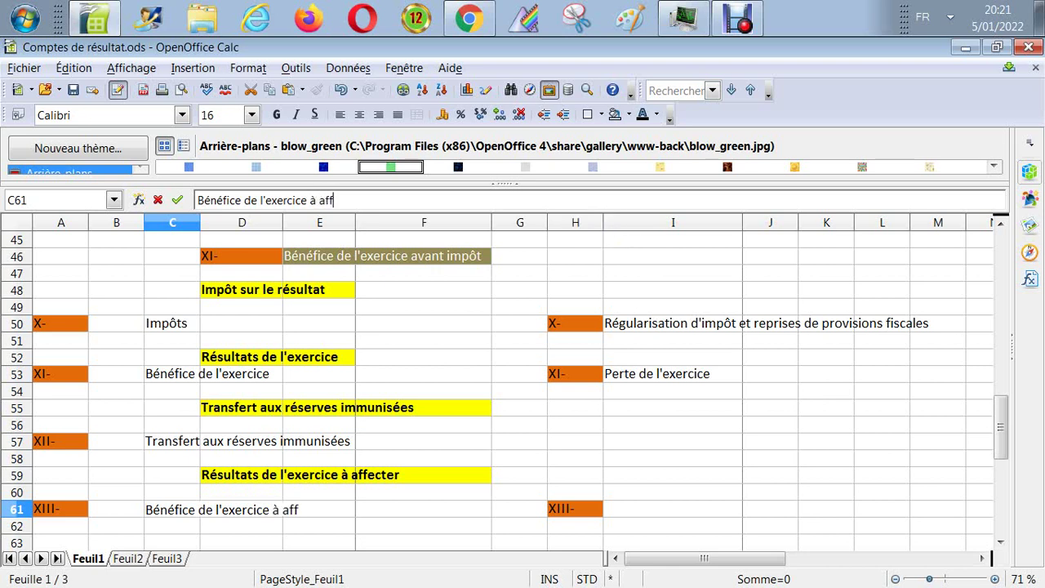
key("Return")
key("Up")
key("Up")
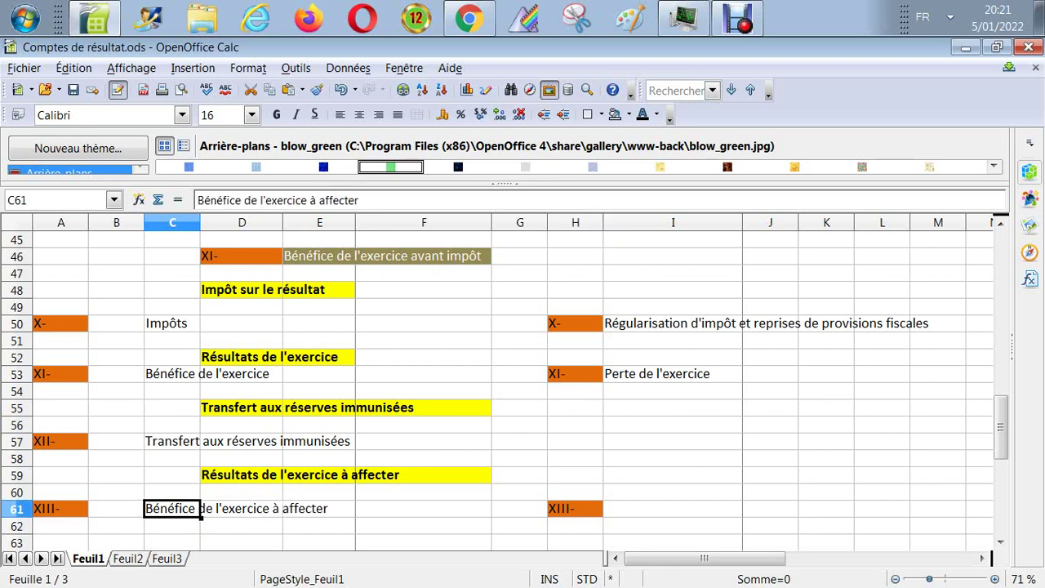
- Enter the label "Perte de l'exercice à affecter" in I61, beside the income-side number "XIII-"
key("Down")
key("Right")
key("Right")
key("Right")
key("Right")
key("Right")
key("Right")
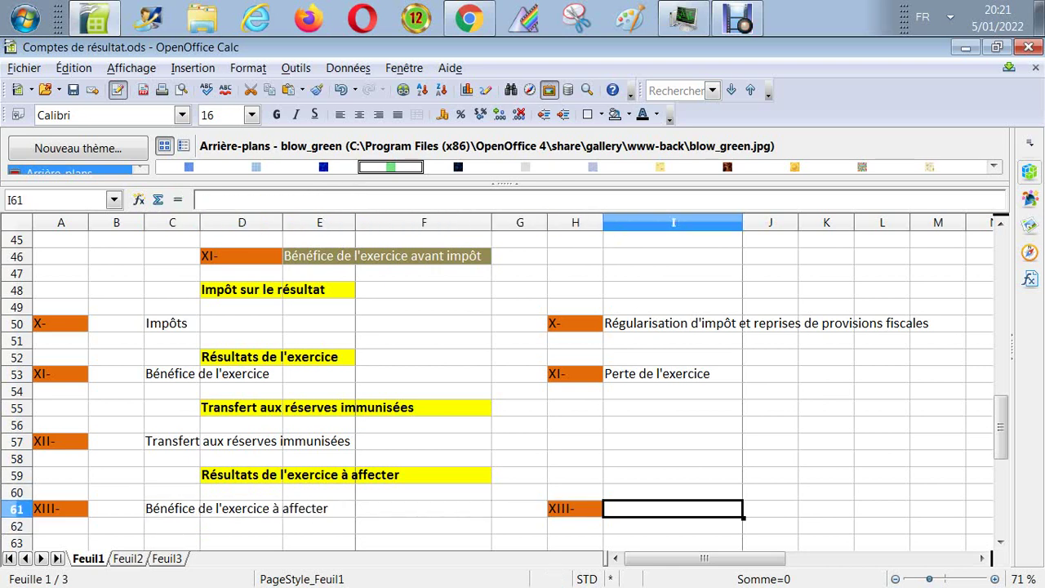
type("Perte de")
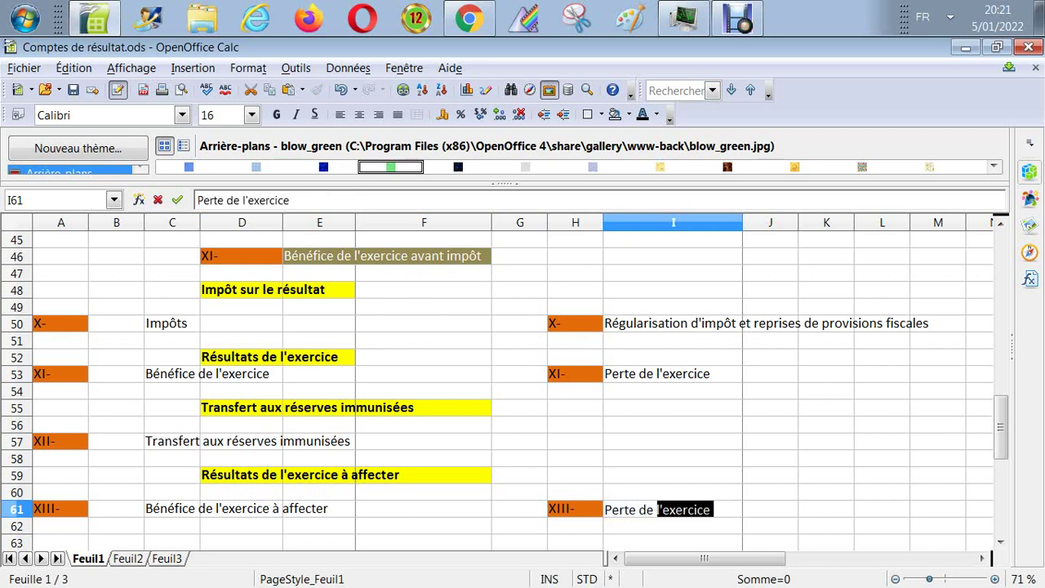
left_click(425, 204)
type("à a")
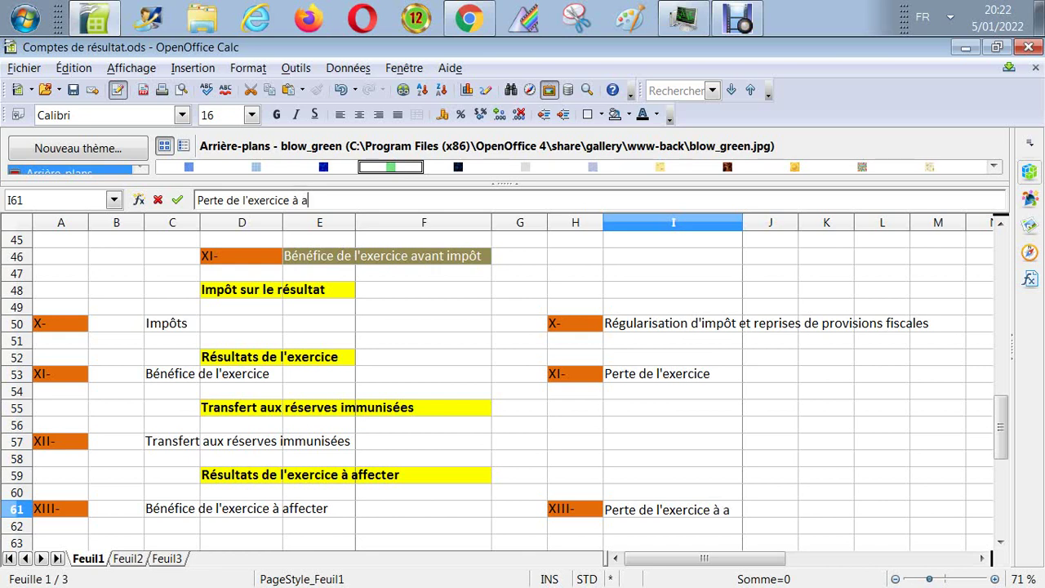
type("ffecter")
key("Return")
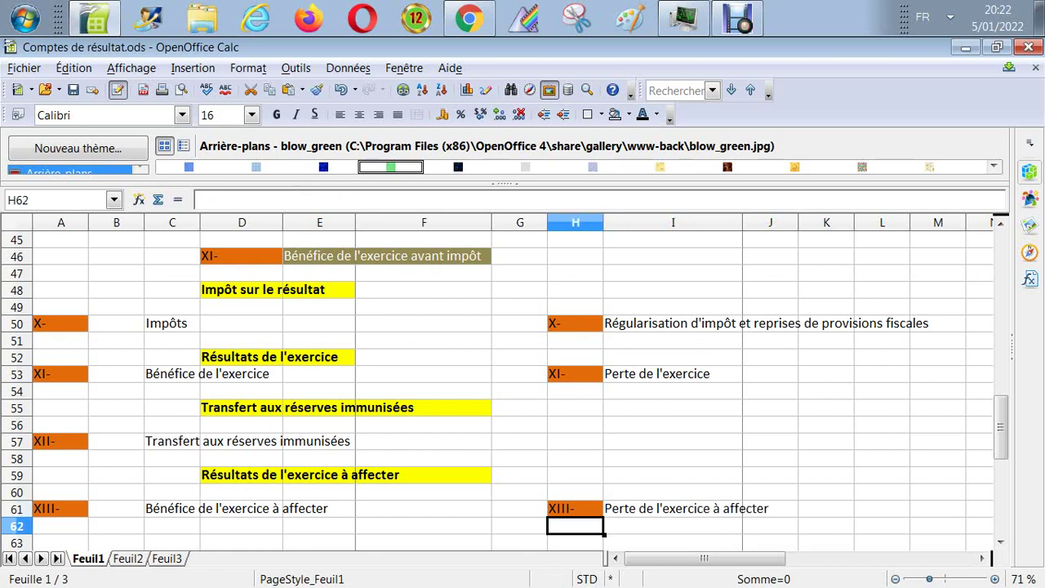
- Return to the start of the sheet and review the "Comptes de résultats" title and the "Résultats d'exploitation" heading
key("Left")
key("Left")
key("Left")
key("Left")
key("Left")
key("Left")
key("Left")
key("Up")
key("Up")
key("Up")
key("Up")
key("Up")
key("Up")
key("Up")
key("Up")
key("Up")
key("Up")
key("Up")
key("Up")
key("Up")
key("Up")
key("Up")
key("Up")
key("Up")
key("Up")
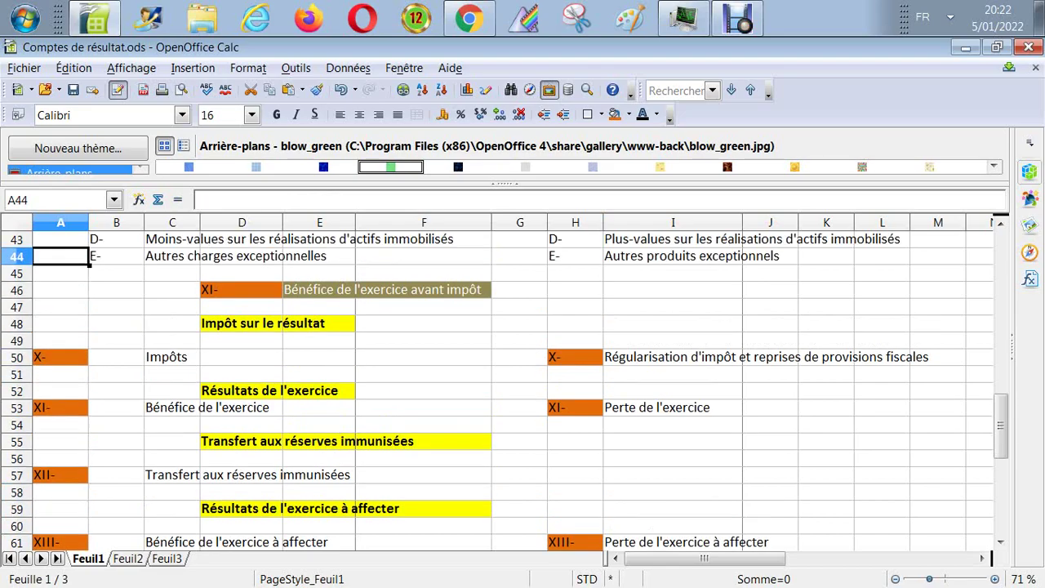
key("Up")
key("Up")
key("Up")
key("Up")
key("Up")
key("Up")
key("Up")
key("Up")
key("Up")
key("Up")
key("Up")
key("Up")
key("Up")
key("Up")
key("Up")
key("Up")
key("Up")
key("Up")
key("Up")
key("Up")
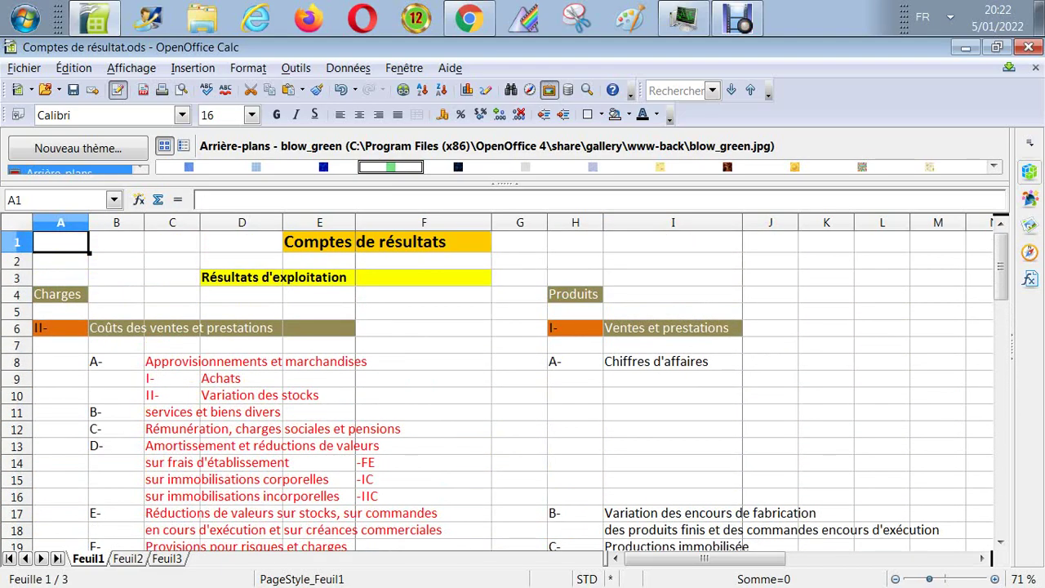
key("Right")
key("Right")
key("Right")
key("Right")
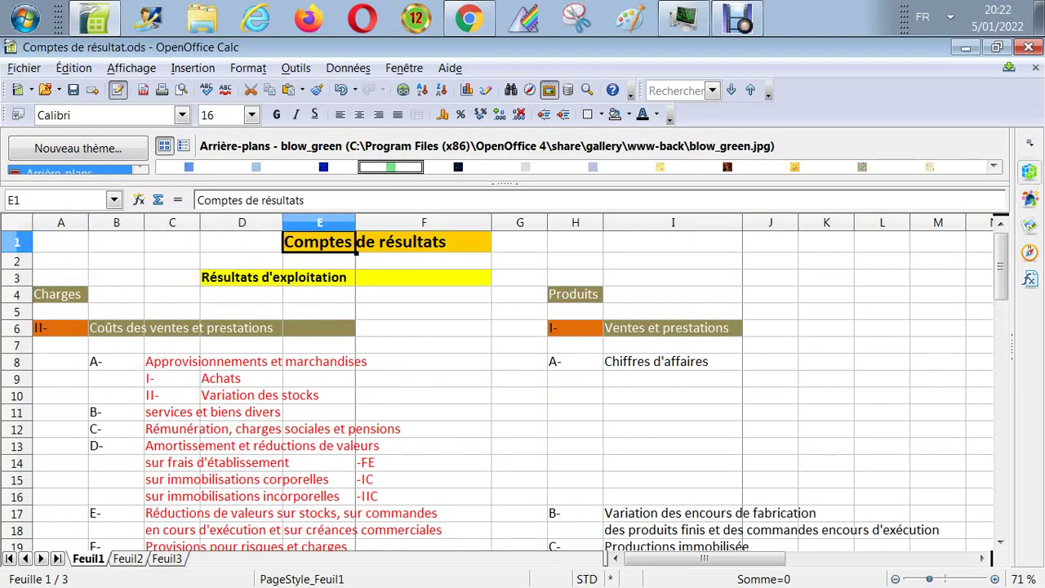
key("Down")
key("Down")
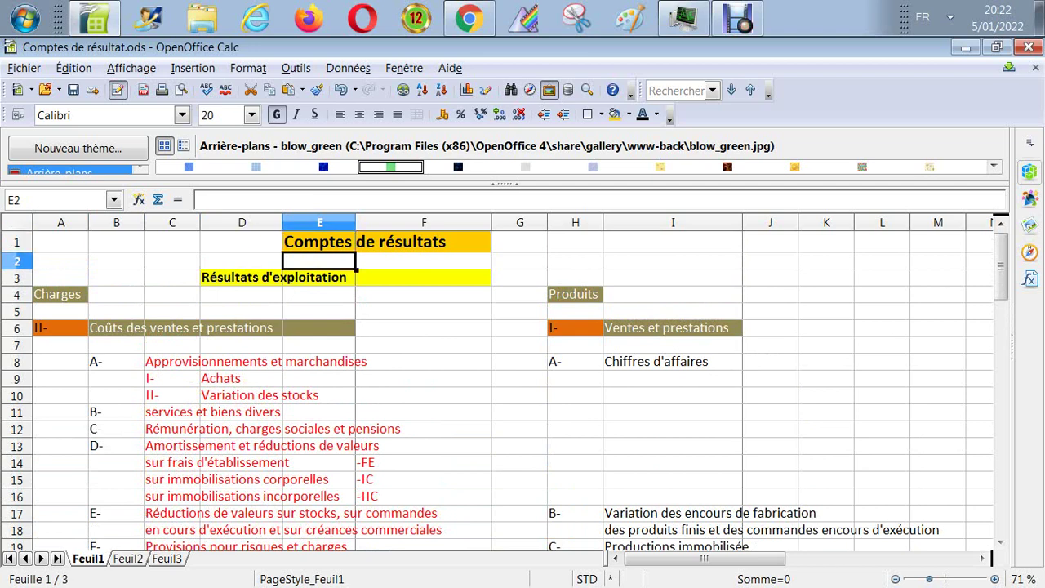
key("Left")
key("Down")
key("Right")
key("Down")
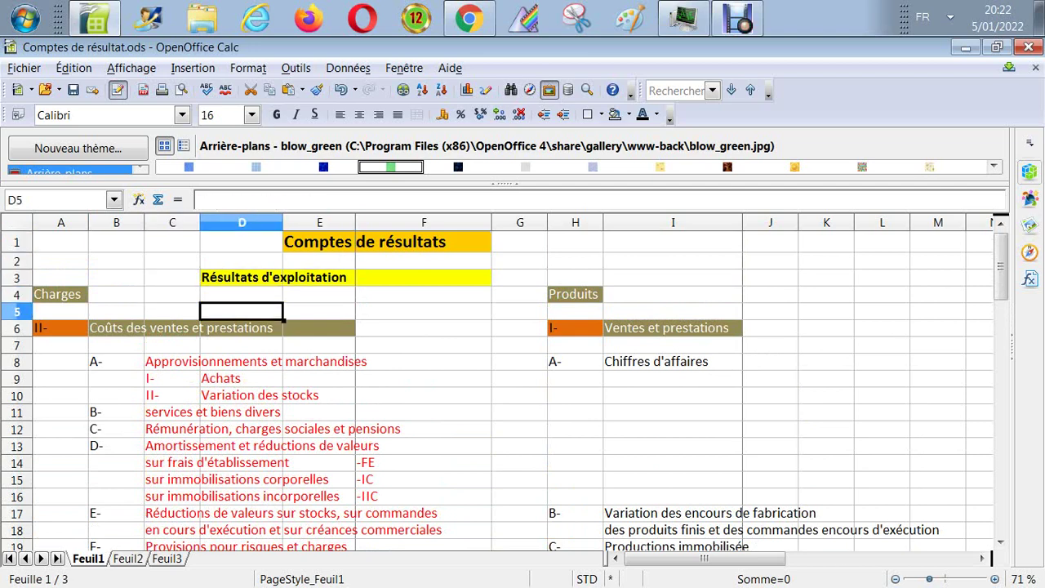
key("Up")
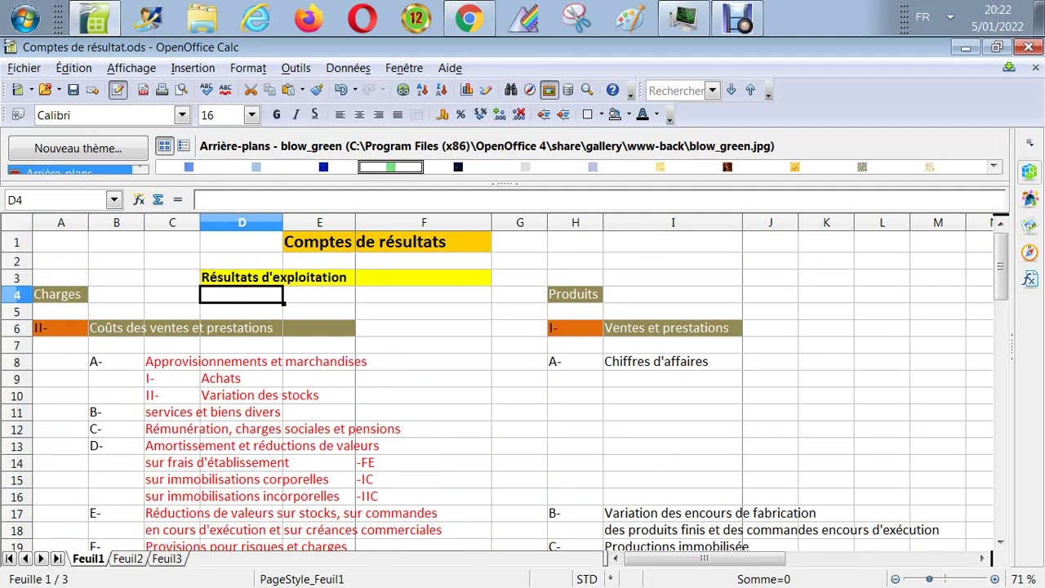
key("Down")
key("Down")
key("Down")
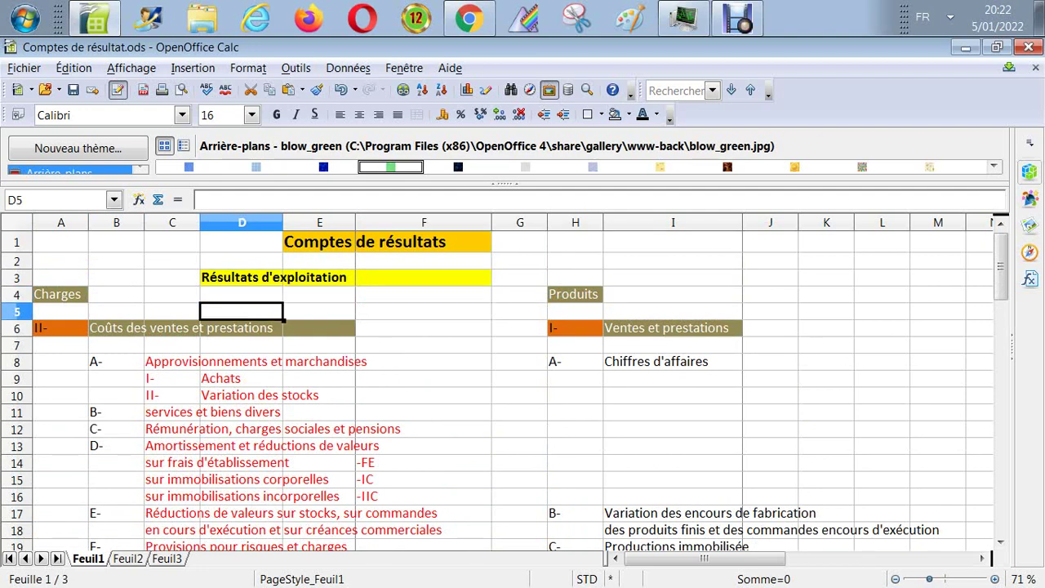
- Review the first entries under "Coûts des ventes et prestations", from Approvisionnements et marchandises to services et biens divers
key("Left")
key("Left")
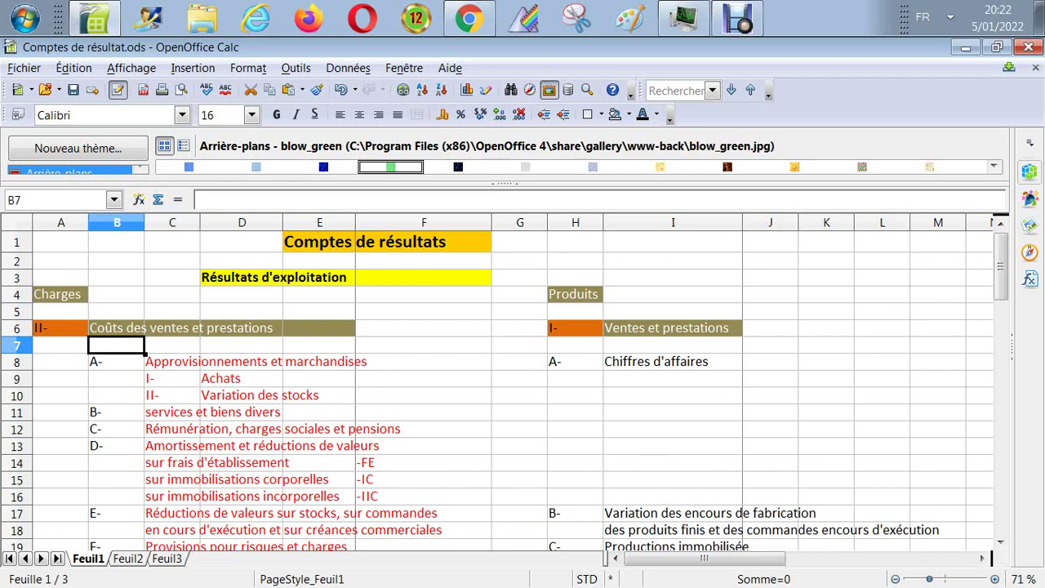
key("Up")
key("Right")
key("Down")
key("Down")
key("Down")
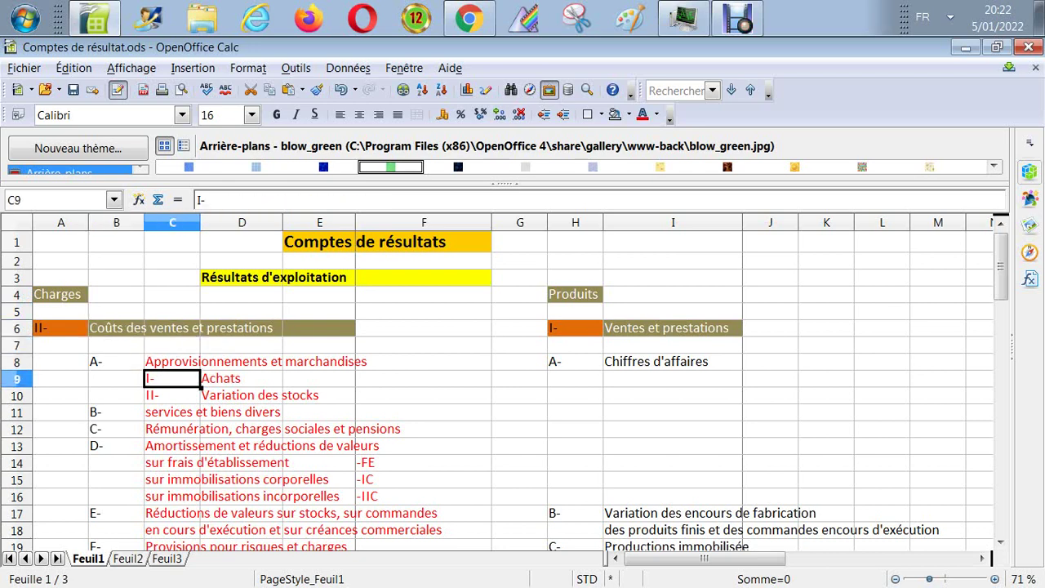
key("Down")
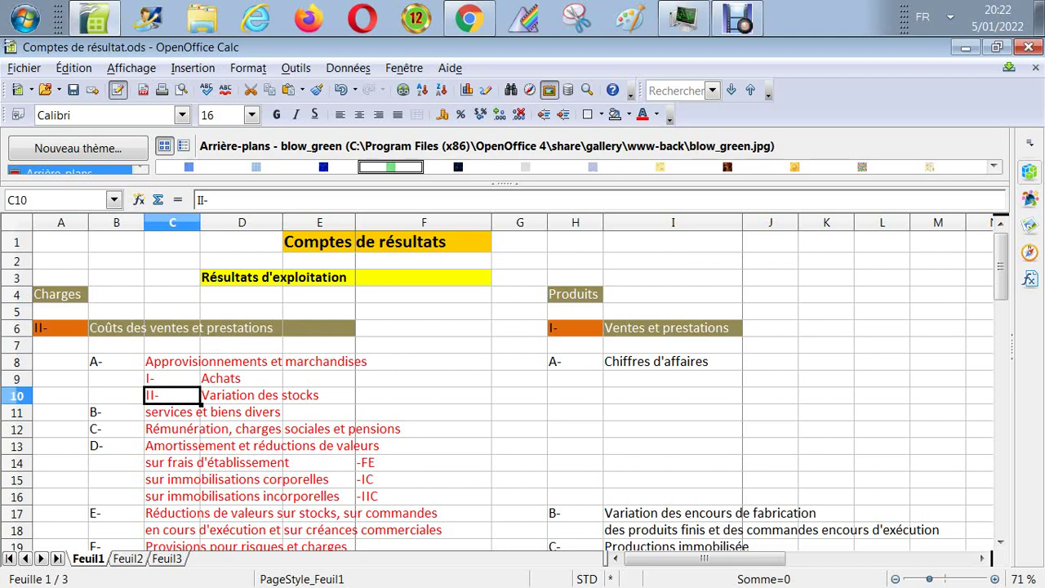
key("Down")
key("Up")
key("Up")
key("Down")
key("Down")
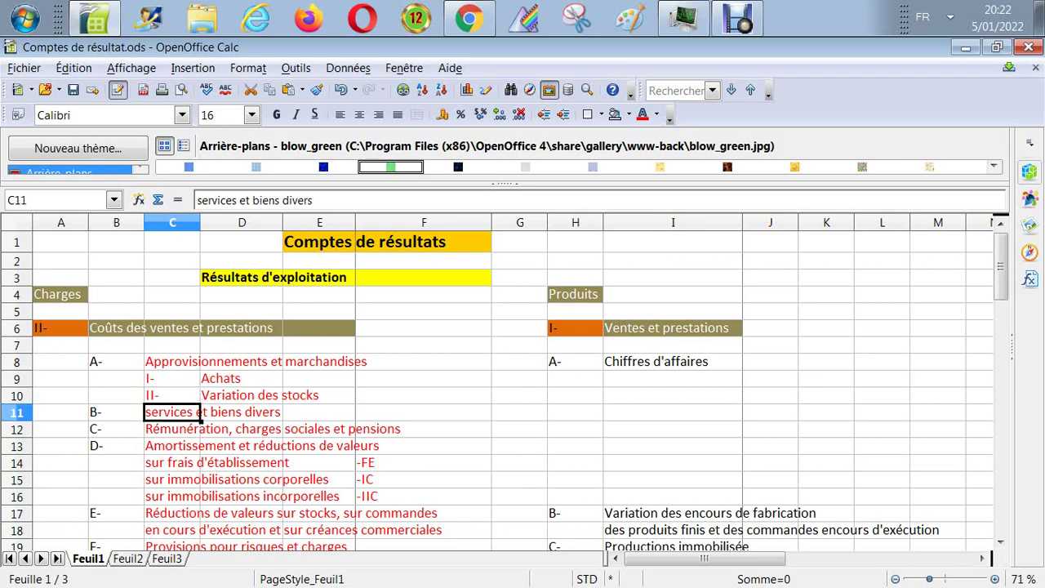
- Examine the remaining operating charges in column C, from Rémunération, charges sociales et pensions to Autres charges d'exploitation
key("Down")
key("Down")
key("Down")
key("Down")
key("Down")
key("Down")
key("Down")
key("Down")
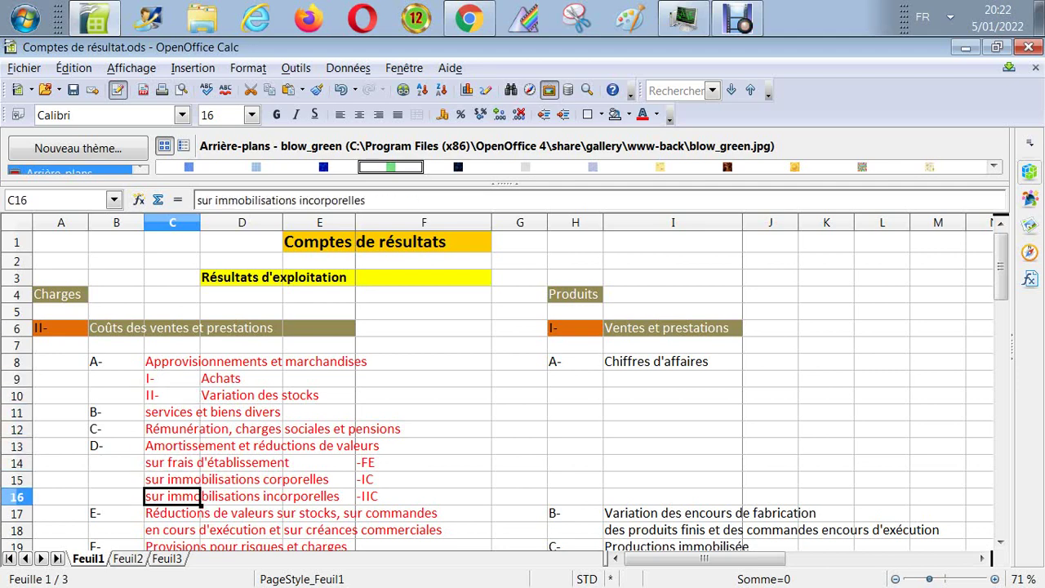
key("Up")
key("Up")
key("Up")
key("Up")
key("Up")
key("Up")
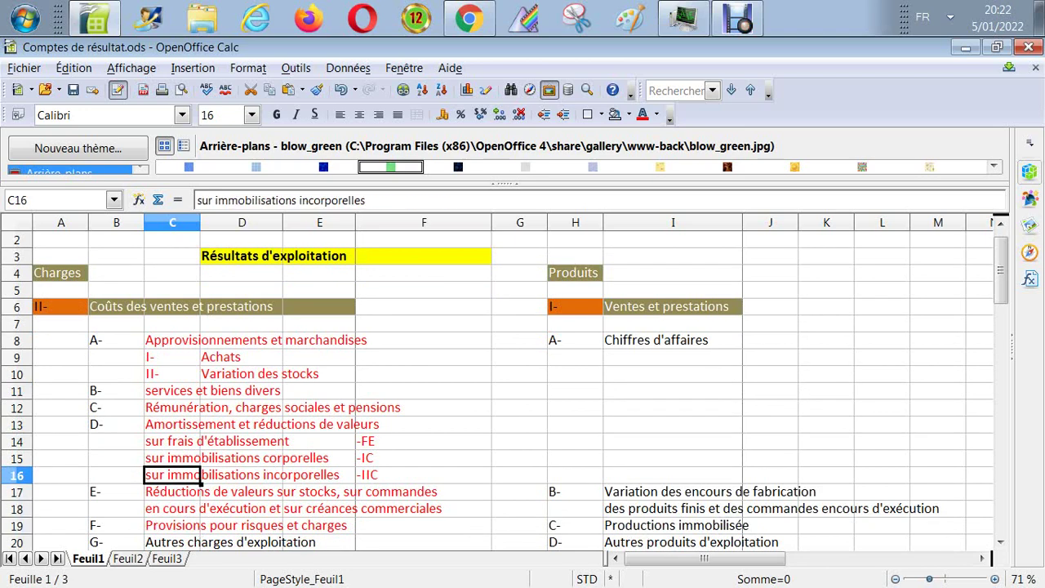
key("Down")
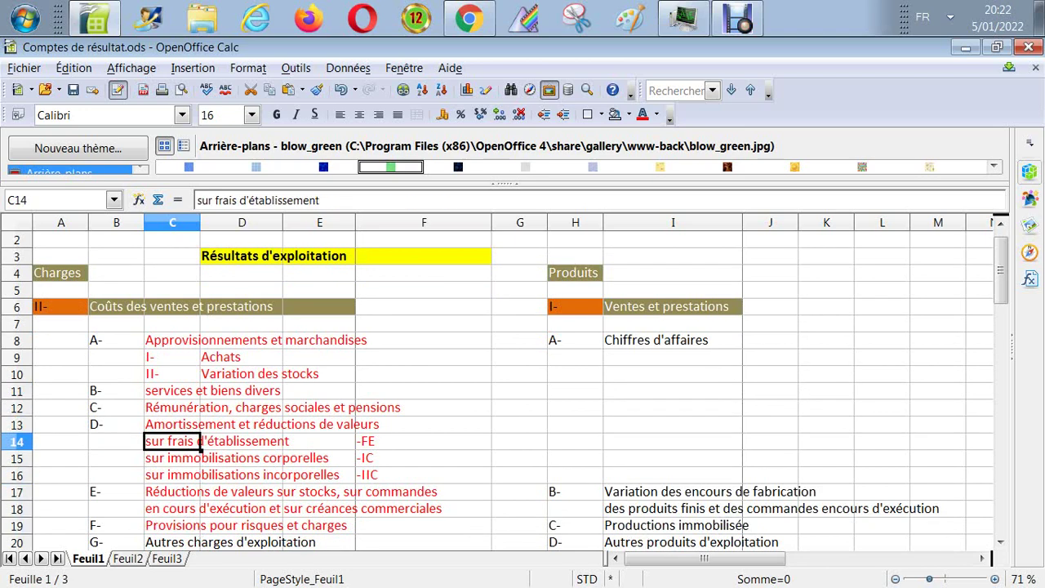
key("Down")
key("Down")
key("Down")
key("Down")
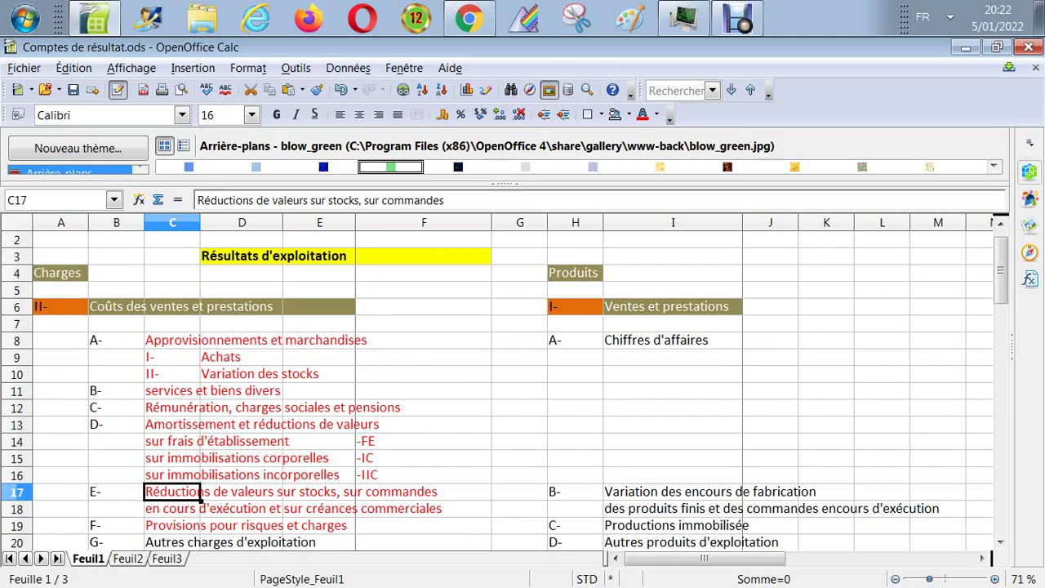
key("Up")
key("Up")
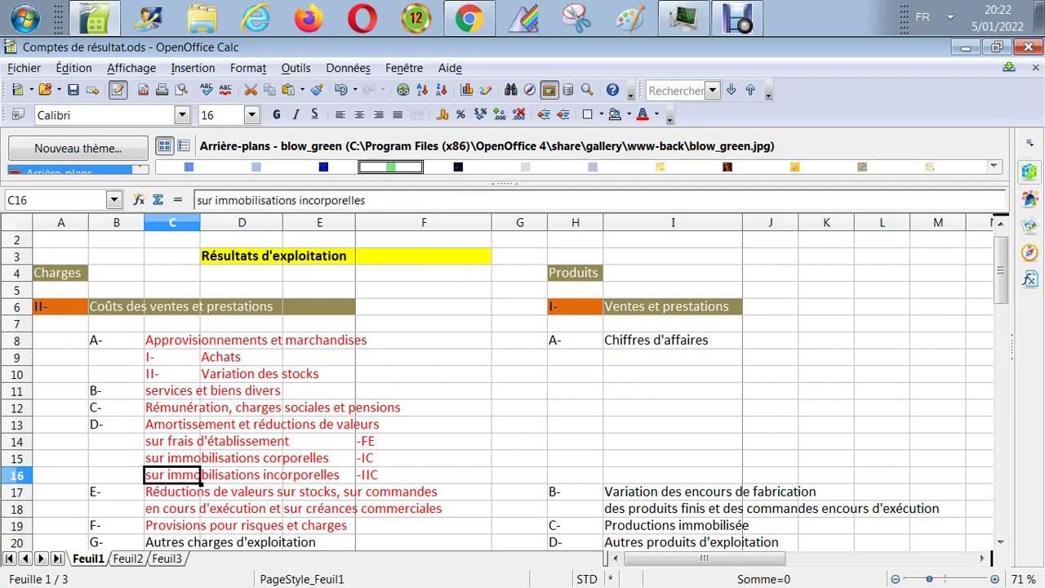
key("Down")
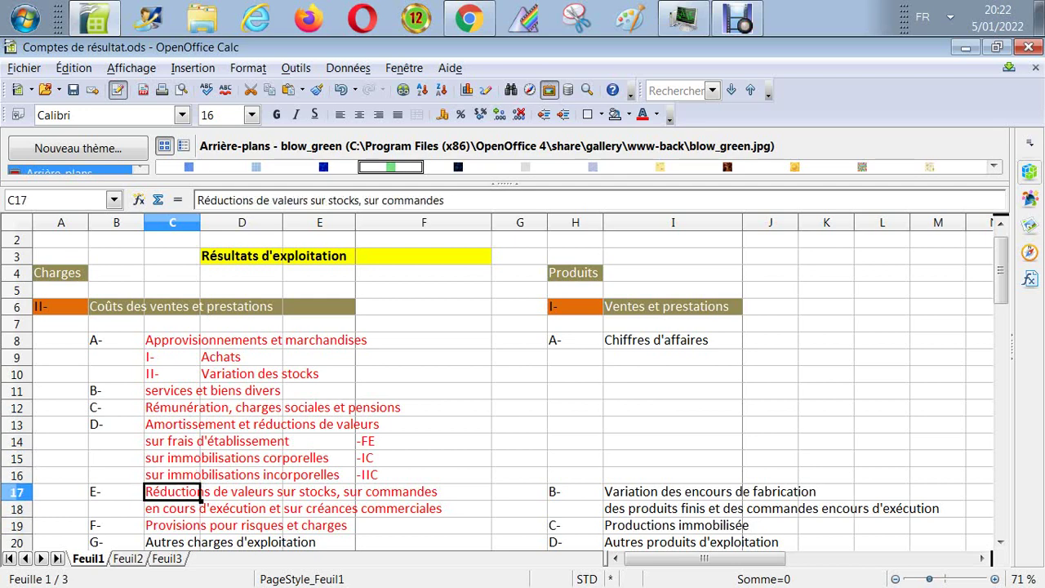
key("Down")
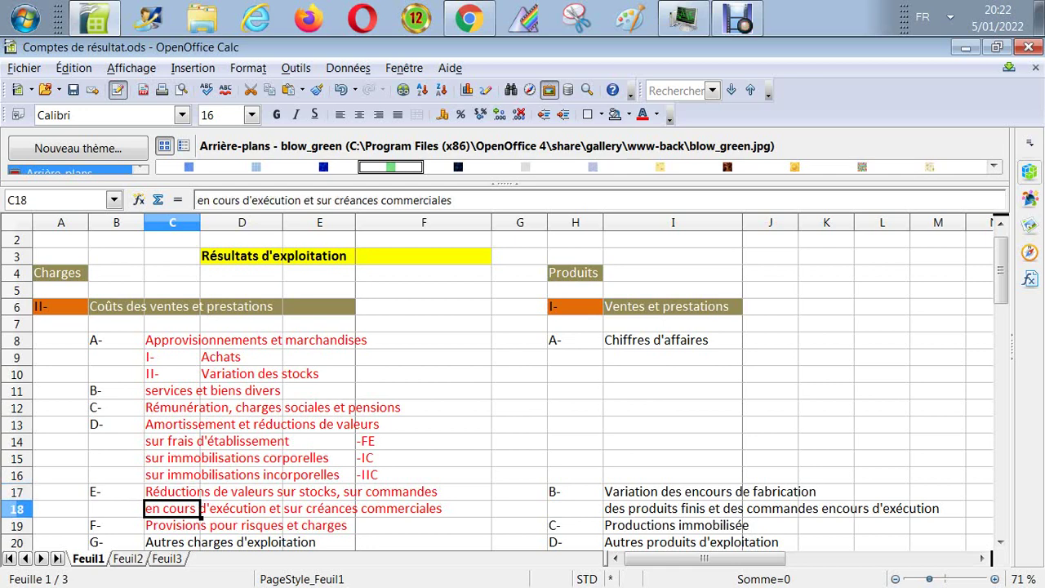
key("Down")
key("Down")
key("Down")
key("Down")
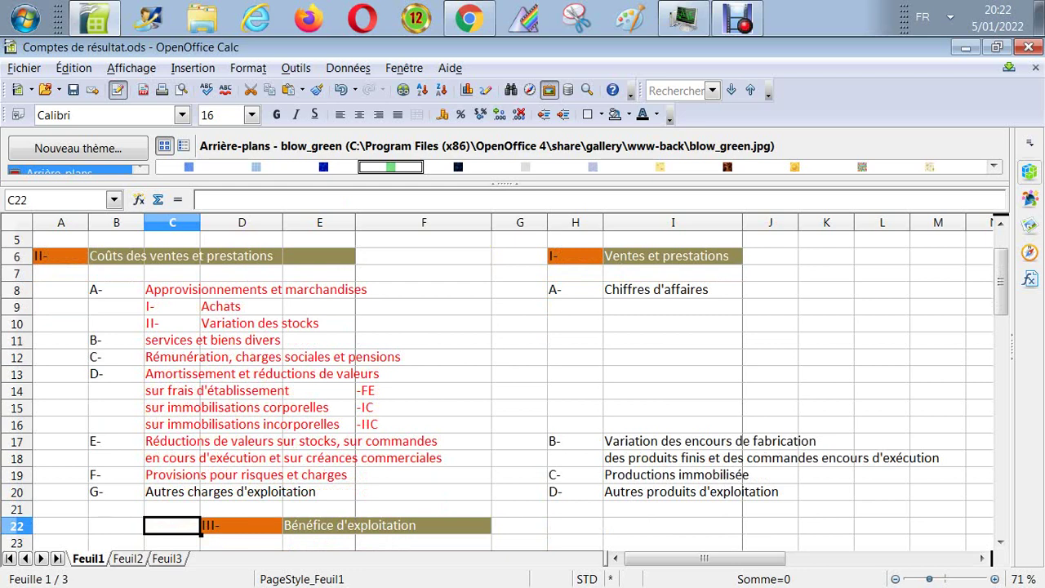
key("Up")
key("Up")
key("Up")
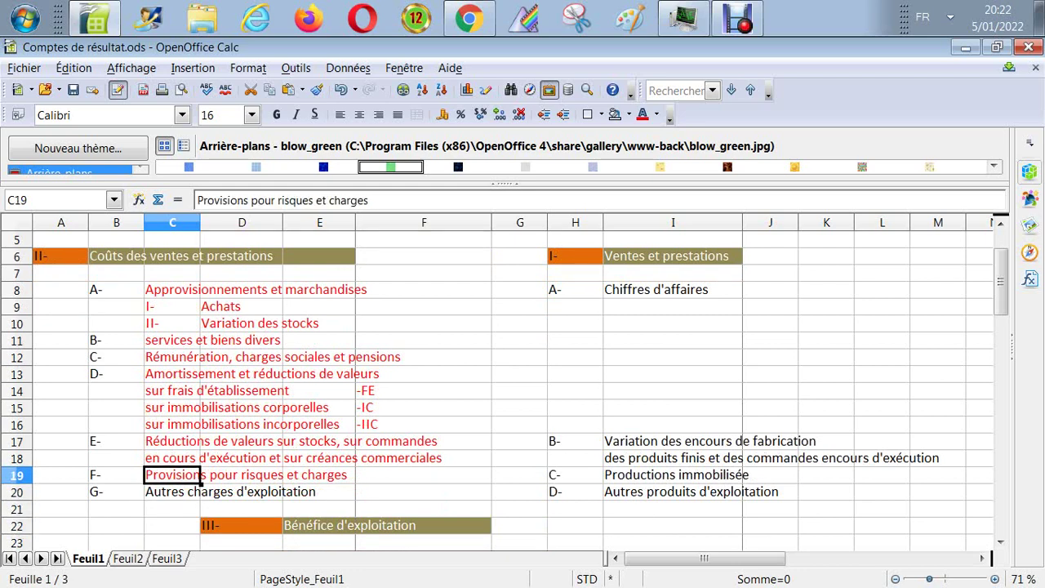
key("Right")
left_click(171, 474)
key("Down")
key("Up")
key("Up")
key("Up")
key("Up")
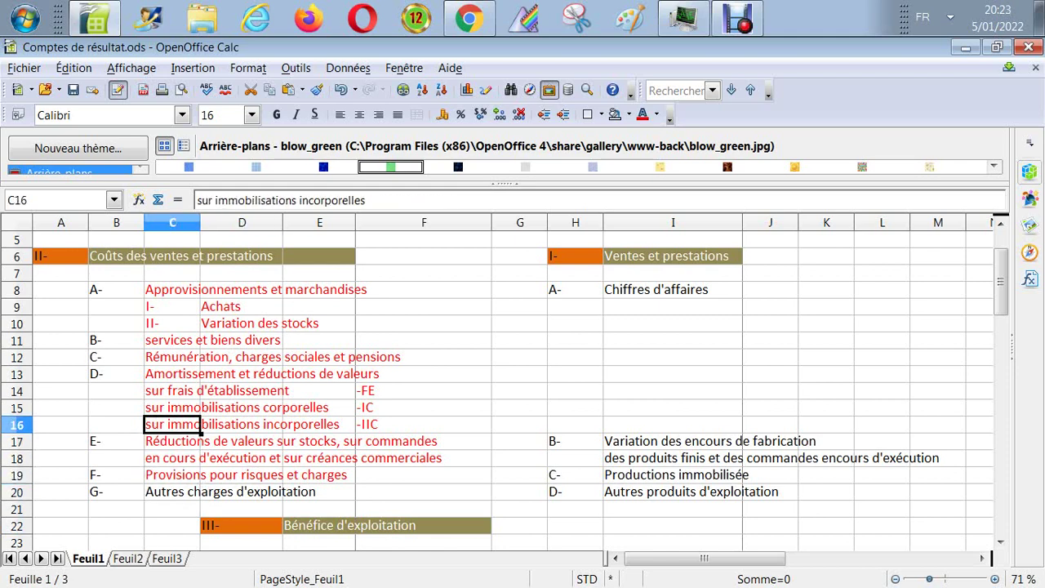
- Review the income entries under "Ventes et prestations", from Chiffres d'affaires to Variation des encours de fabrication and its second line
key("Up")
key("Up")
key("Up")
key("Up")
key("Up")
key("Up")
key("Up")
key("Up")
key("Right")
key("Right")
key("Right")
key("Right")
key("Right")
key("Right")
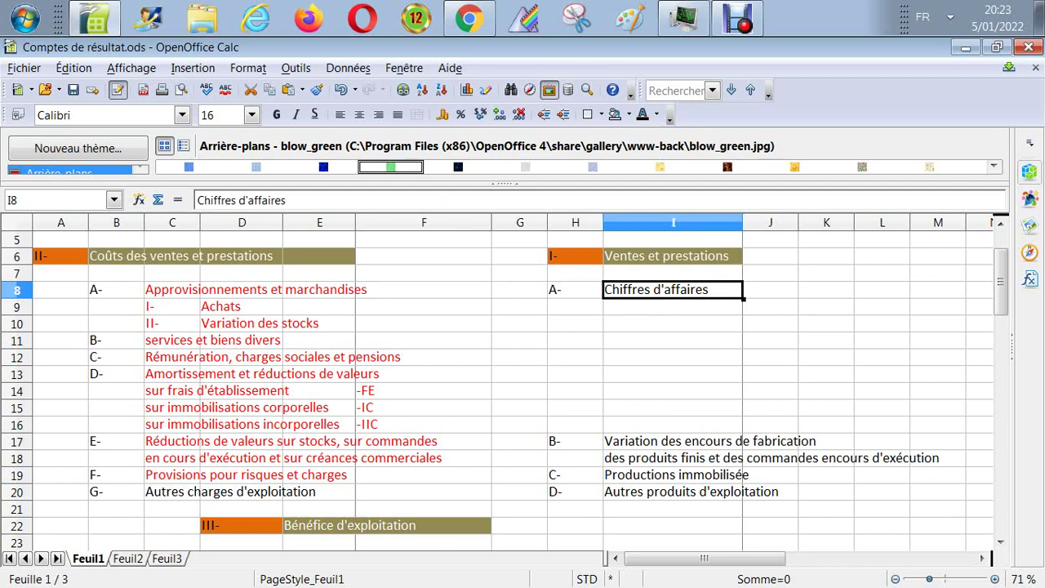
key("Down")
key("Down")
key("Down")
key("Down")
key("Down")
key("Down")
key("Down")
key("Down")
key("Down")
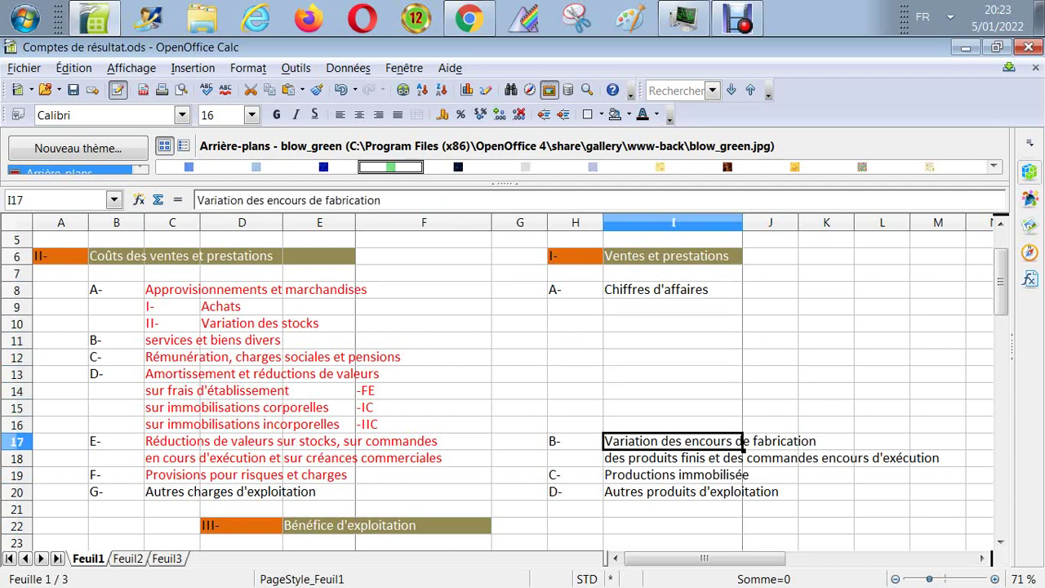
key("Down")
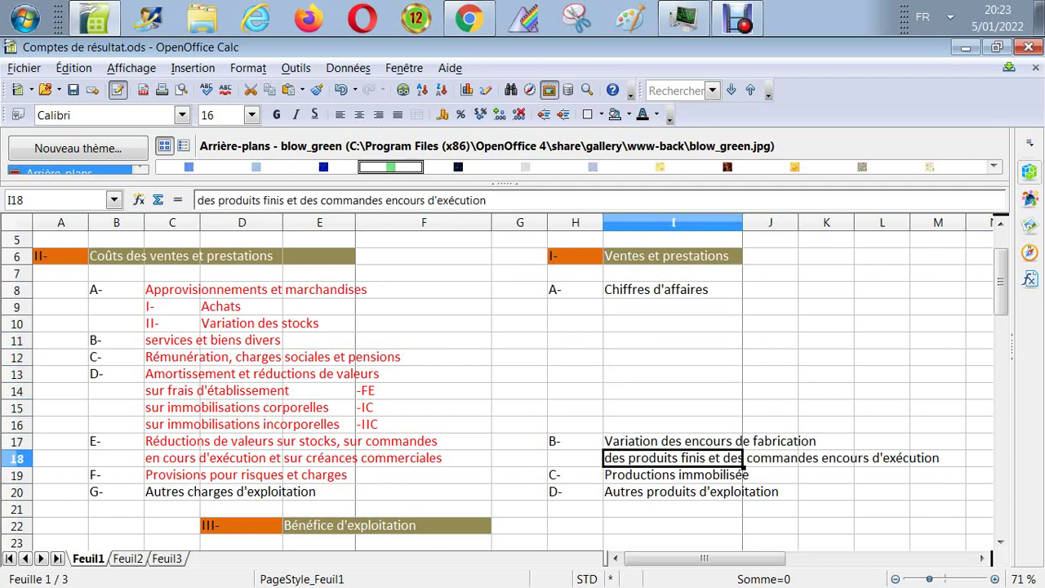
- Correct the income label in I19 to the plural "Productions immobilisées"
key("Down")
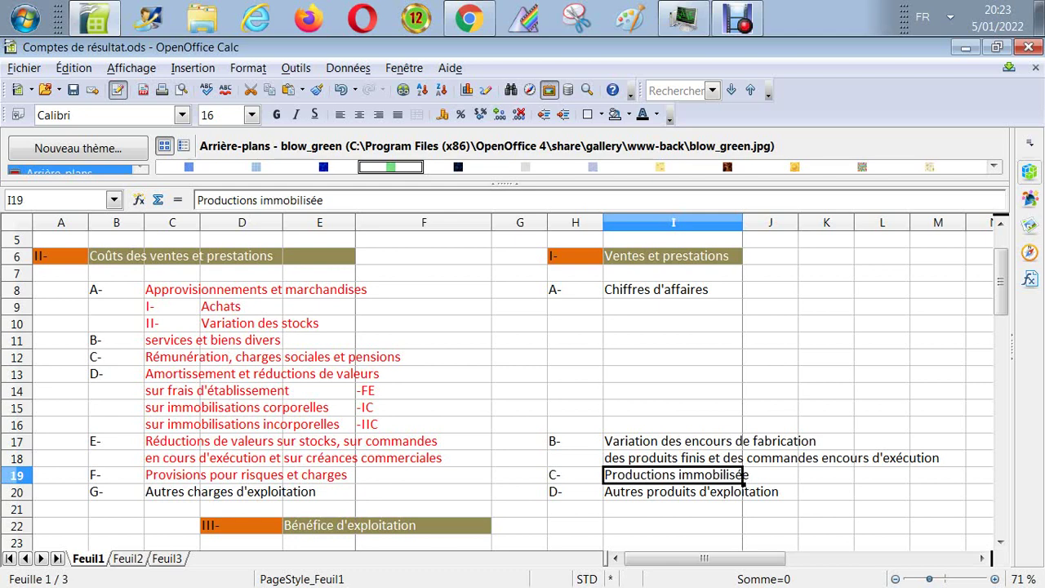
left_click(328, 201)
type("s")
key("Return")
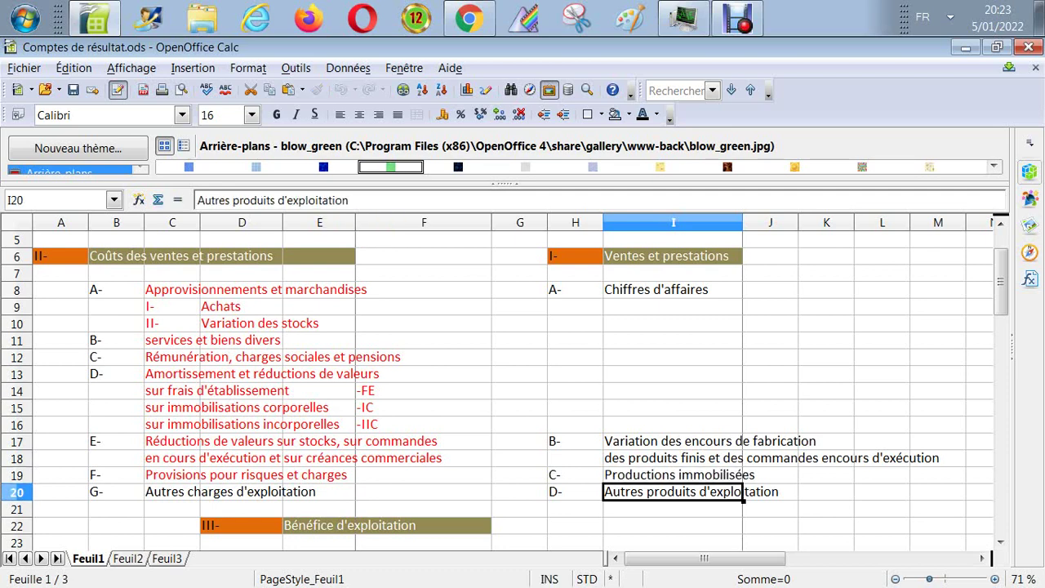
- Examine the "Bénéfice d'exploitation" line and its number "III-" in row 22
key("Down")
key("Down")
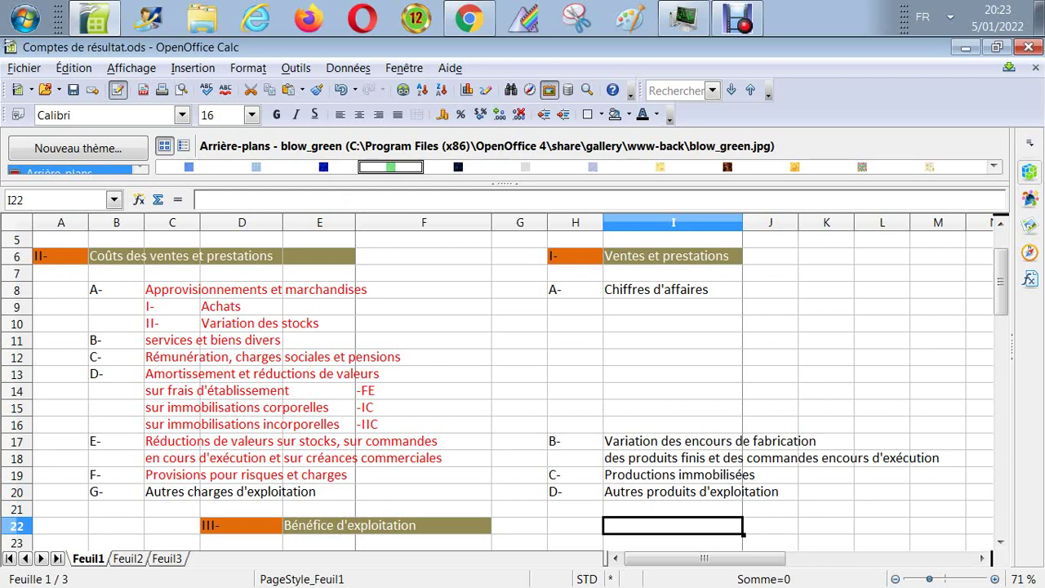
key("Left")
key("Left")
key("Left")
key("Left")
key("Left")
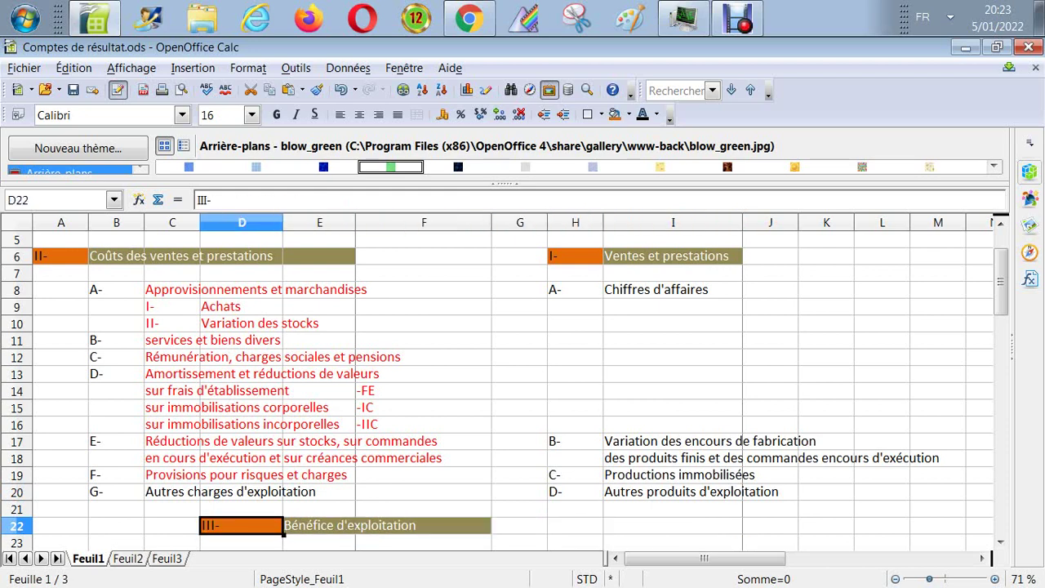
key("Down")
key("Up")
key("Up")
key("Up")
key("Up")
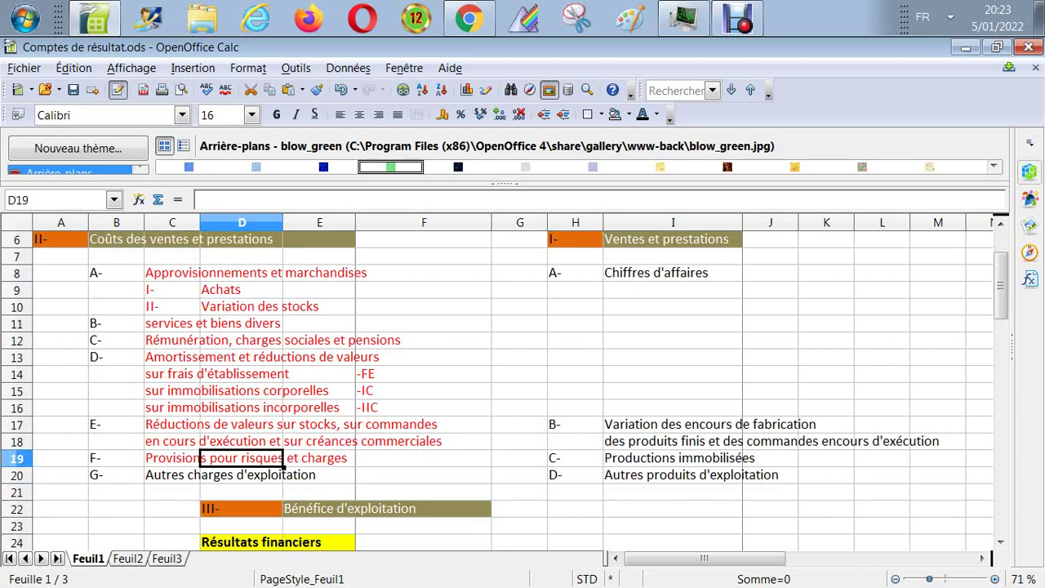
- Return to the sheet's start and go through the operating charges down to Autres charges d'exploitation
key("ctrl+Up")
key("ctrl+Up")
key("ctrl+Up")
key("ctrl+Up")
key("Down")
key("Down")
key("Down")
key("Down")
key("Down")
key("Down")
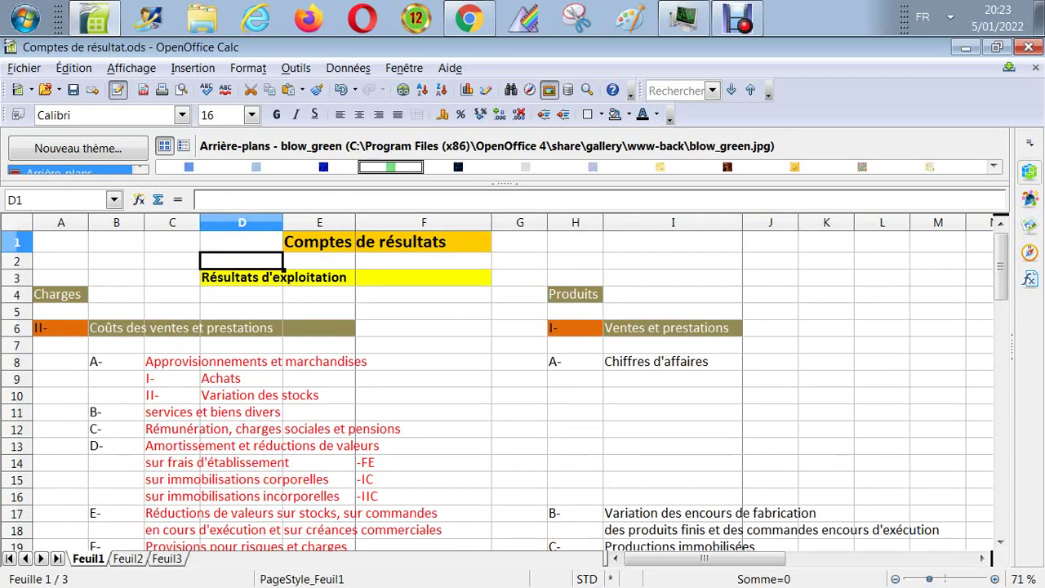
key("Down")
key("Down")
key("Down")
key("Down")
key("Down")
key("Down")
key("Down")
key("Down")
key("Down")
key("Down")
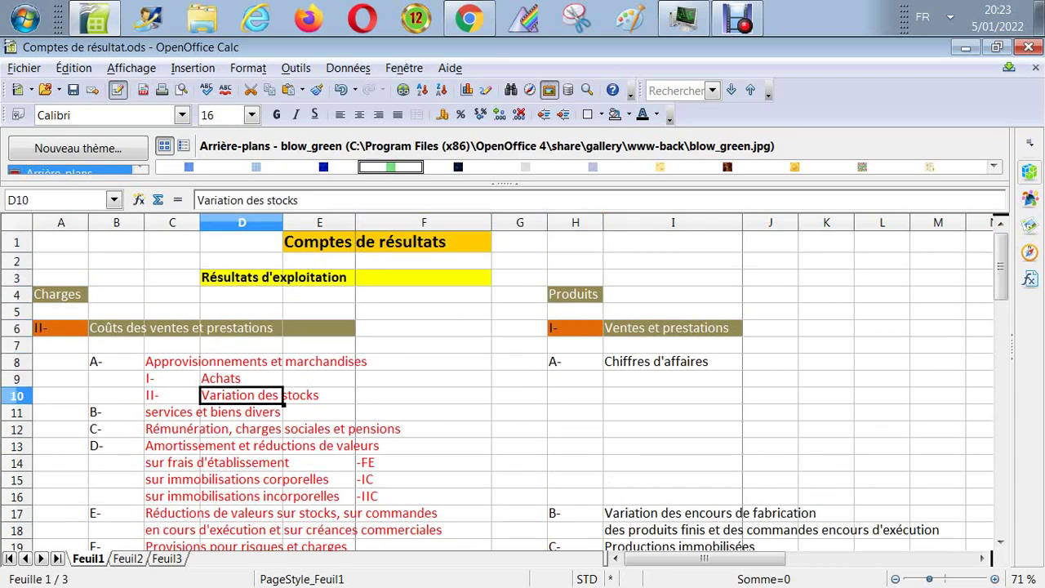
key("Down")
key("Down")
key("Down")
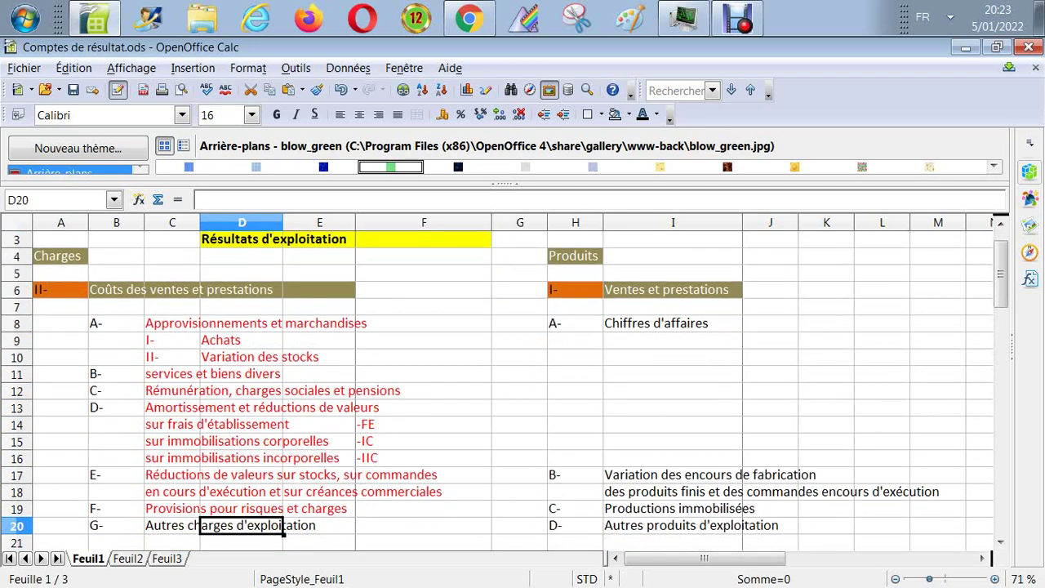
- Go back over the operating charges upwards from Autres charges d'exploitation to the Achats entry in D9
key("Up")
key("Up")
key("Up")
key("Up")
key("Up")
key("Up")
key("Up")
key("Up")
key("Up")
key("Up")
key("Up")
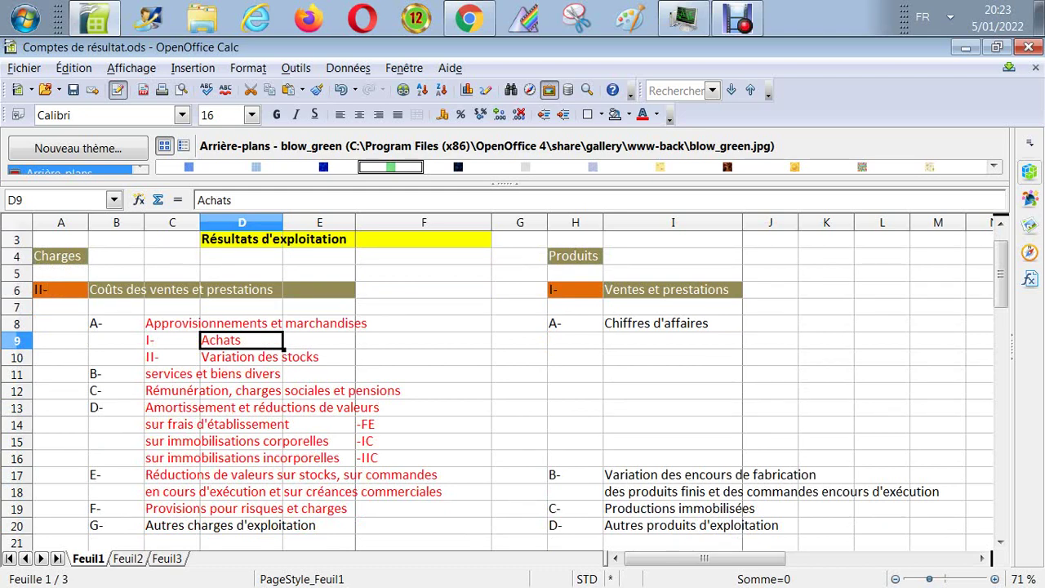
- Examine the operating income in column I again, from Chiffres d'affaires down to Autres produits d'exploitation
key("Up")
key("Right")
key("Right")
key("Right")
key("Right")
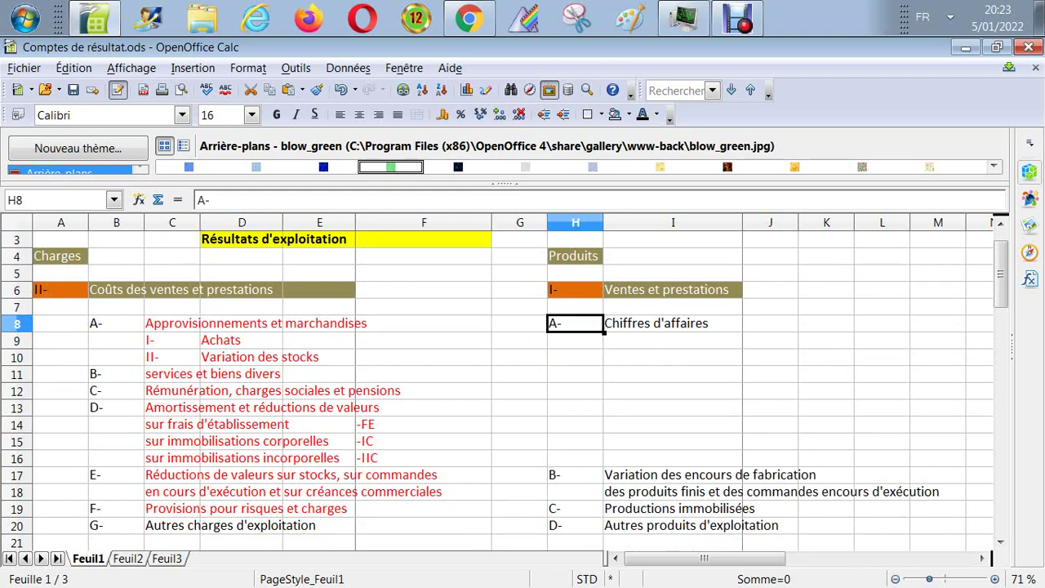
key("Right")
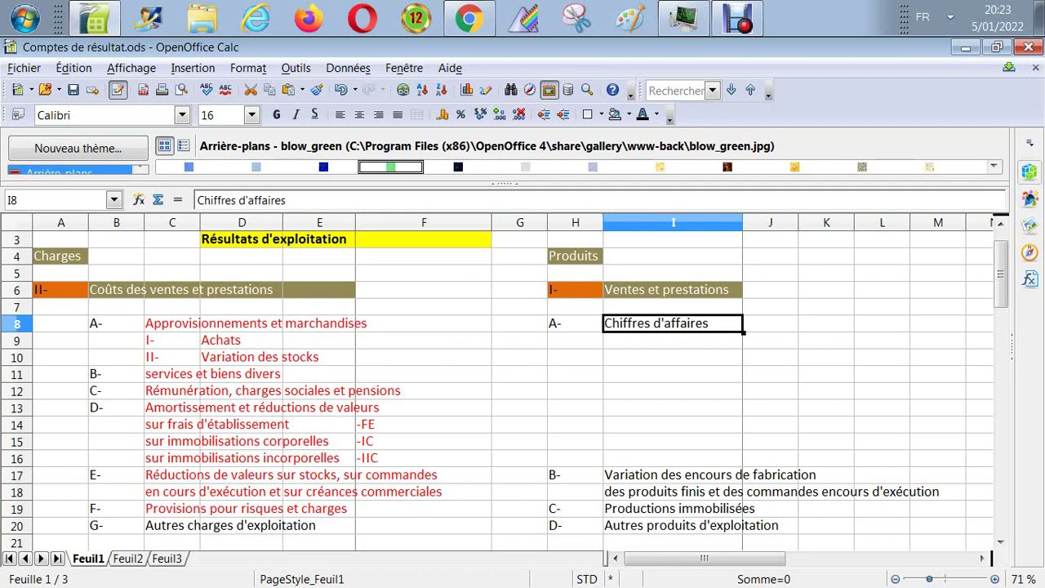
key("Down")
key("Down")
key("Down")
key("Down")
key("Down")
key("Down")
key("Down")
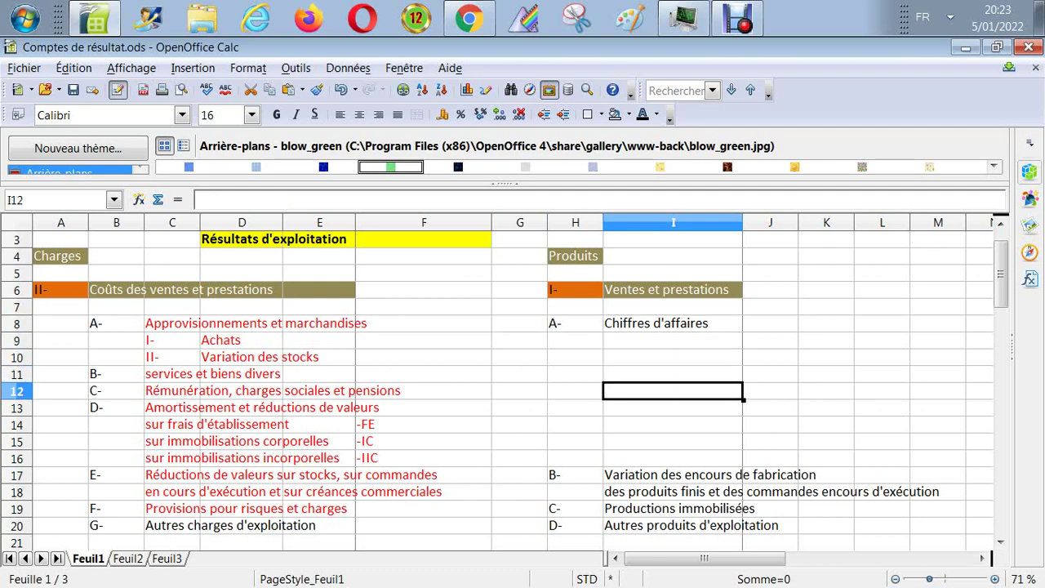
key("Down")
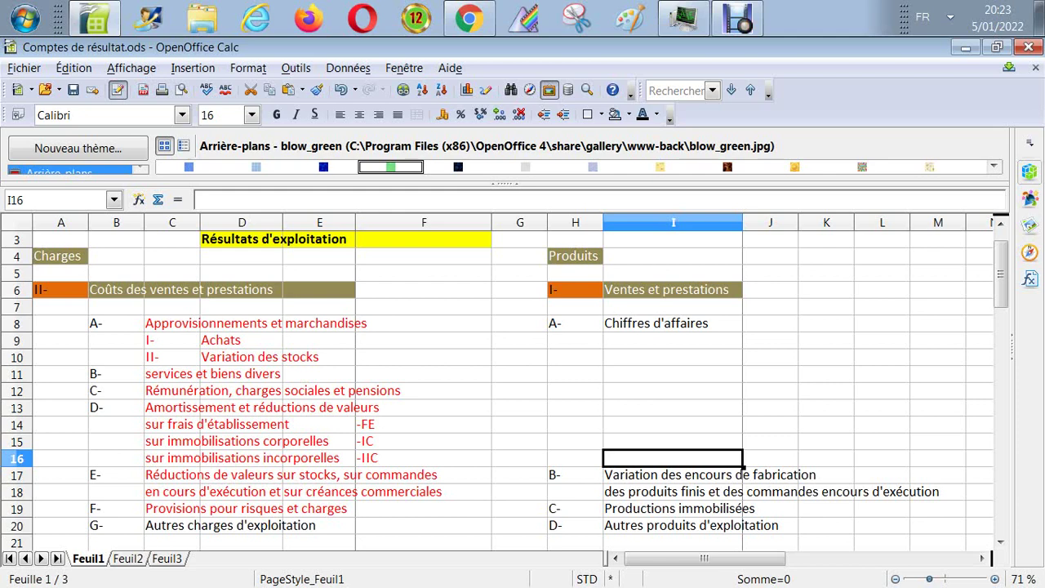
key("Down")
key("Down")
key("Down")
key("Down")
key("Down")
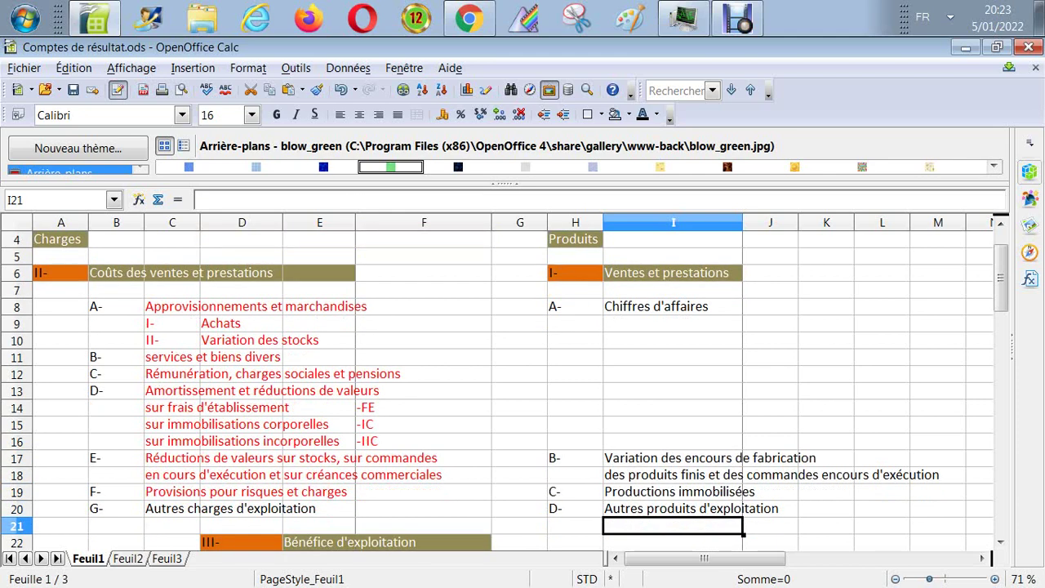
- Look through the "Résultats financiers" section down to the "Résultats exceptionnels" heading
key("Down")
key("Down")
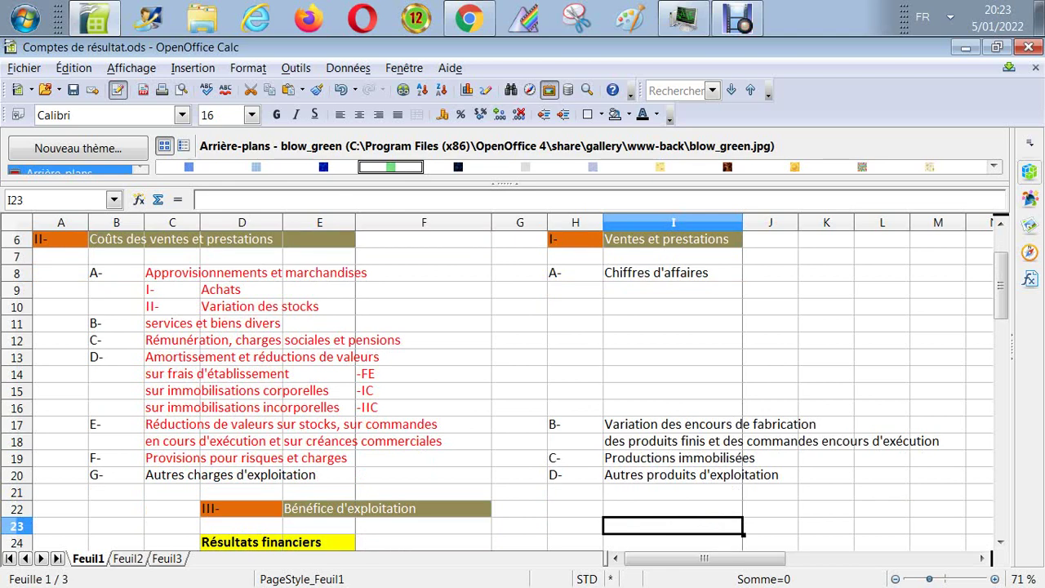
key("Down")
key("Down")
key("Down")
key("Down")
key("Down")
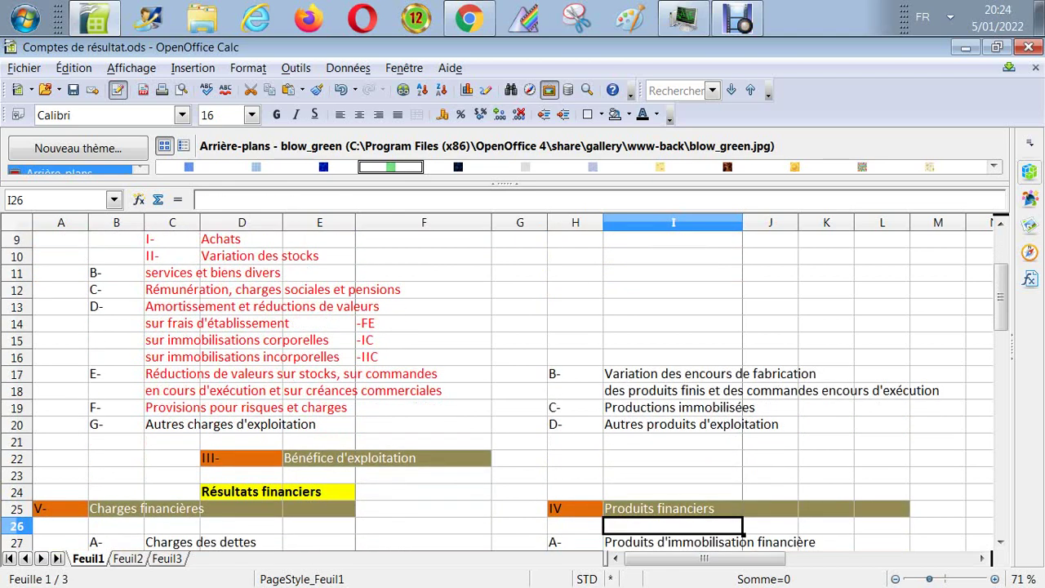
key("Down")
key("Down")
key("Down")
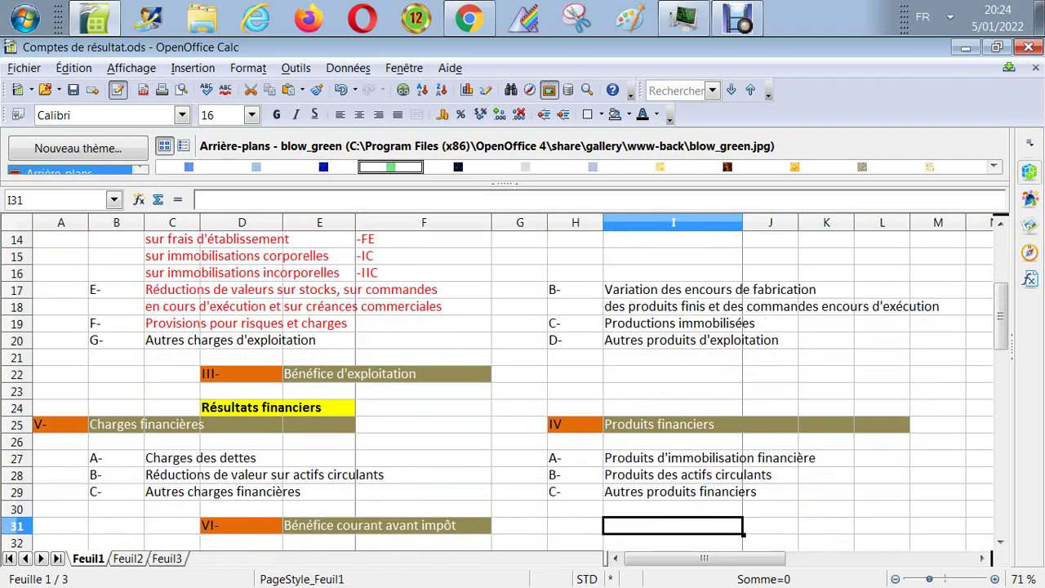
key("Down")
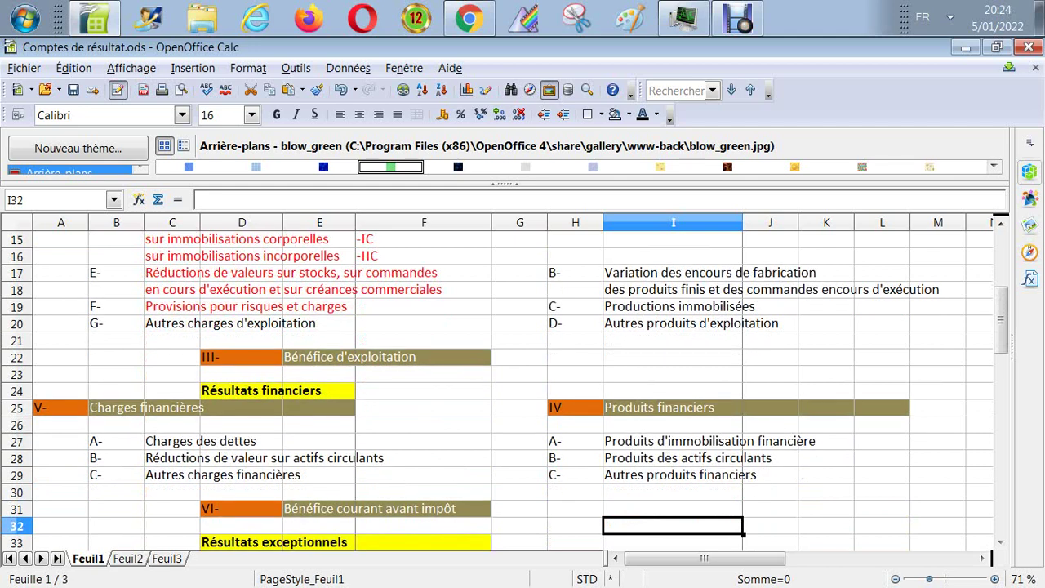
key("Down")
key("Down")
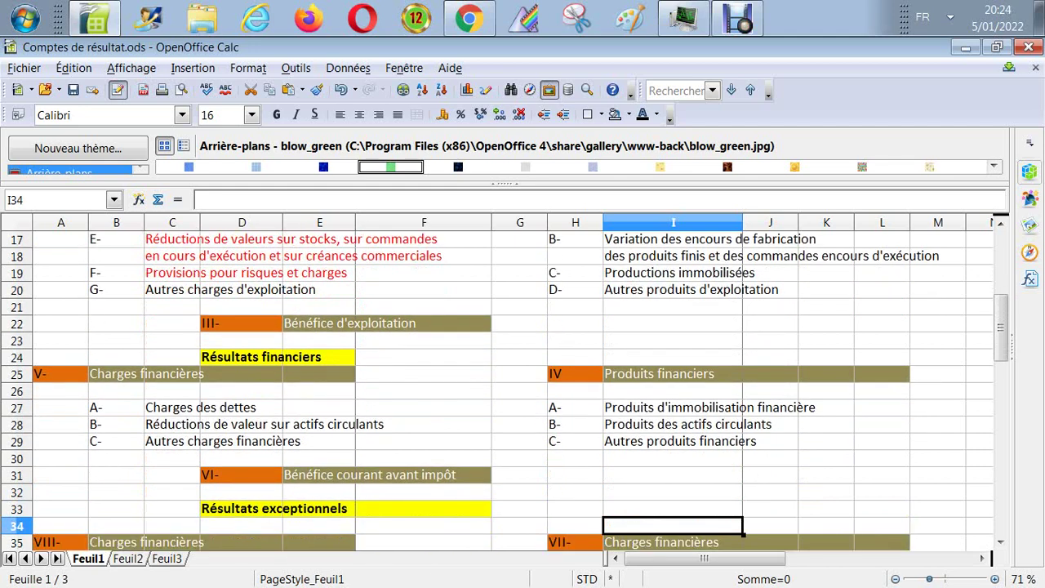
key("Up")
key("Up")
key("Up")
key("Up")
key("Up")
key("Up")
key("Up")
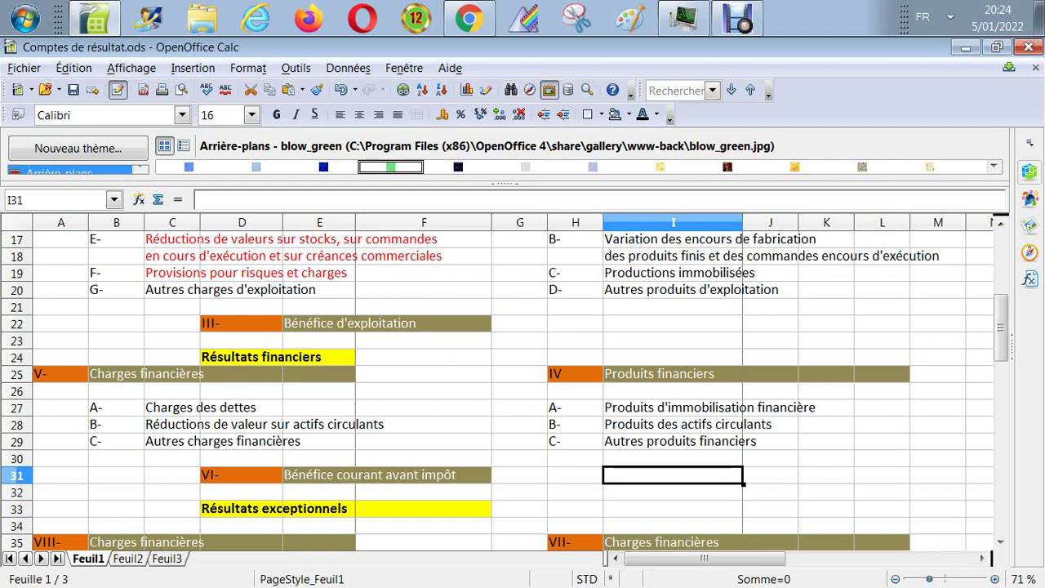
key("Down")
key("Right")
key("Right")
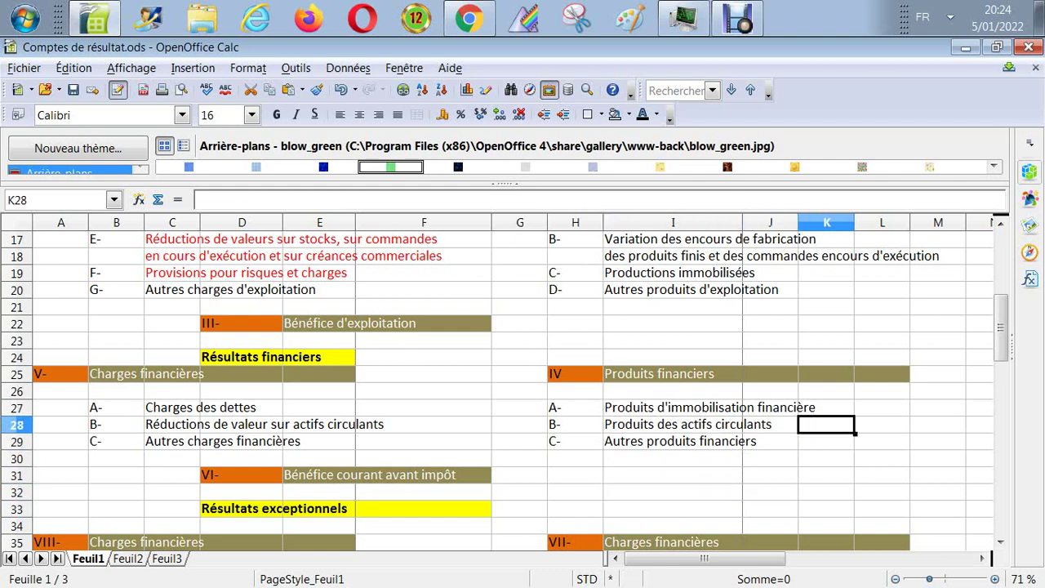
key("Down")
key("Down")
key("Right")
key("Right")
key("Left")
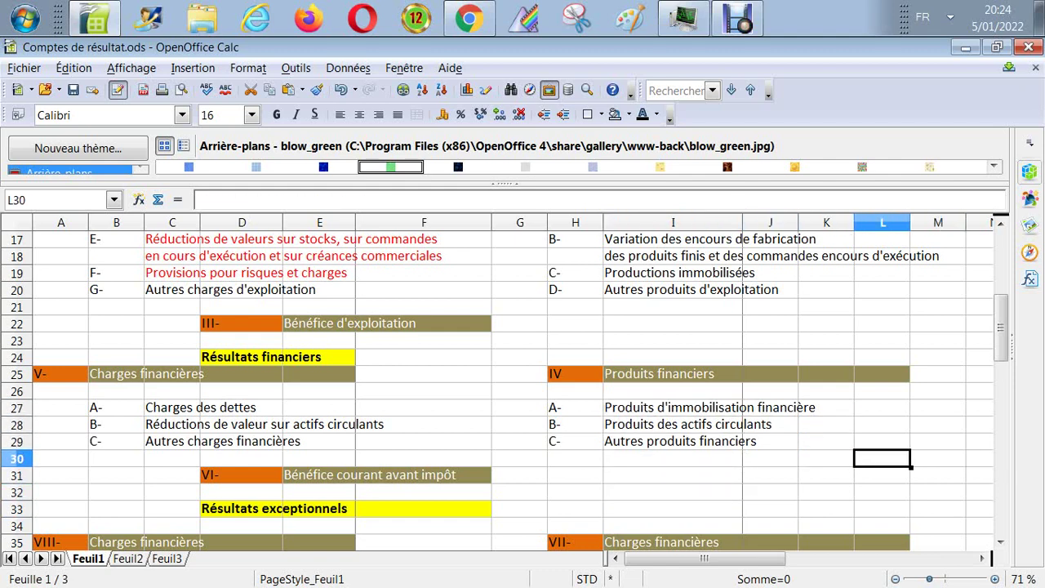
- Review the entries under "Charges financières", from Autres charges financières back up to Charges des dettes
key("Left")
key("Left")
key("Left")
key("Left")
key("Left")
key("Left")
key("Left")
key("Left")
key("Left")
key("Left")
key("Left")
key("Up")
key("Up")
key("Up")
- Examine the entries under "Produits financiers", from Produits d'immobilisation financière to Autres produits financiers
key("Right")
key("Right")
key("Right")
key("Right")
key("Right")
key("Right")
key("Right")
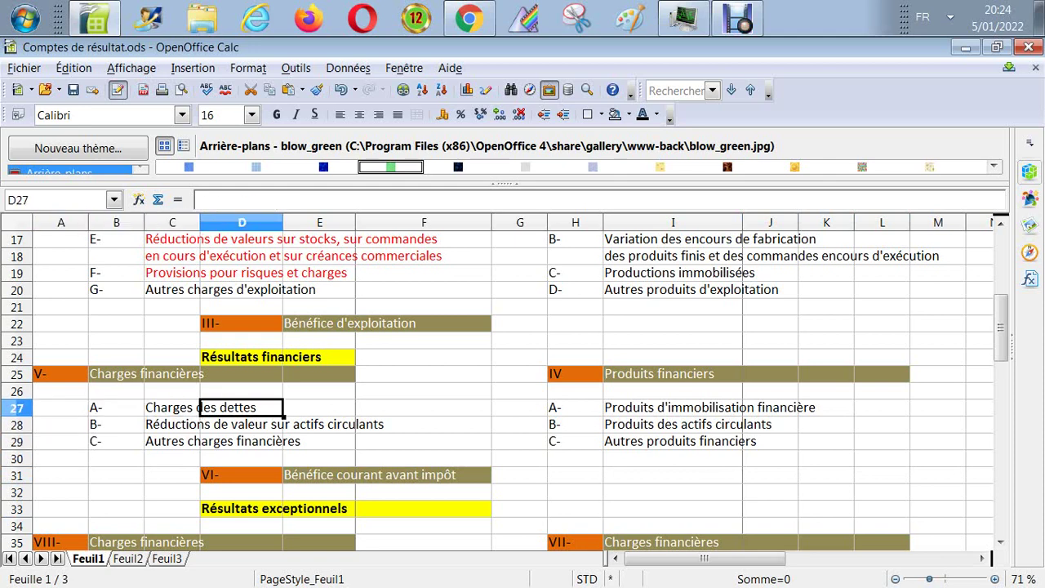
key("Right")
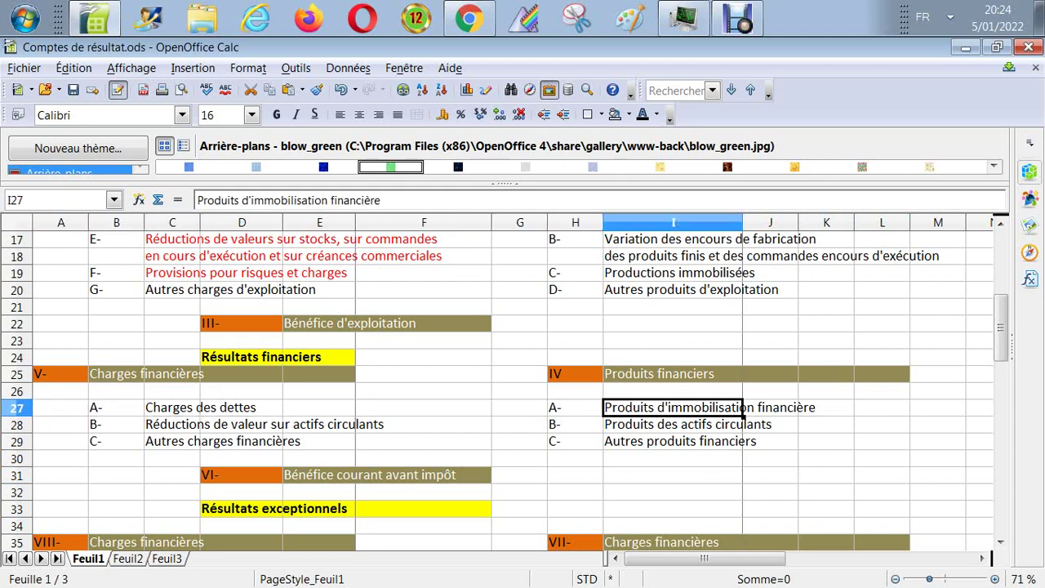
key("Down")
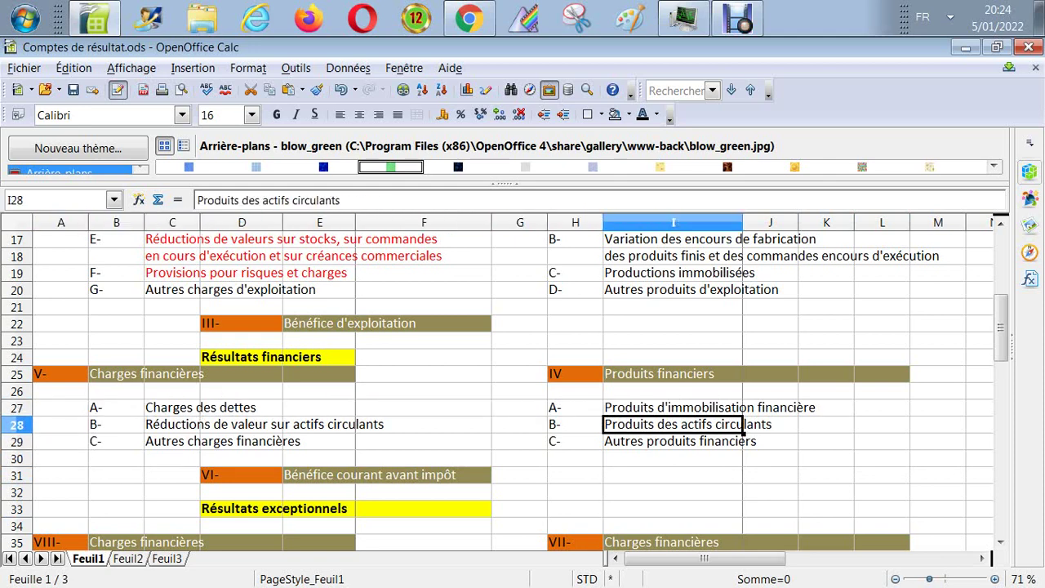
key("Down")
key("Down")
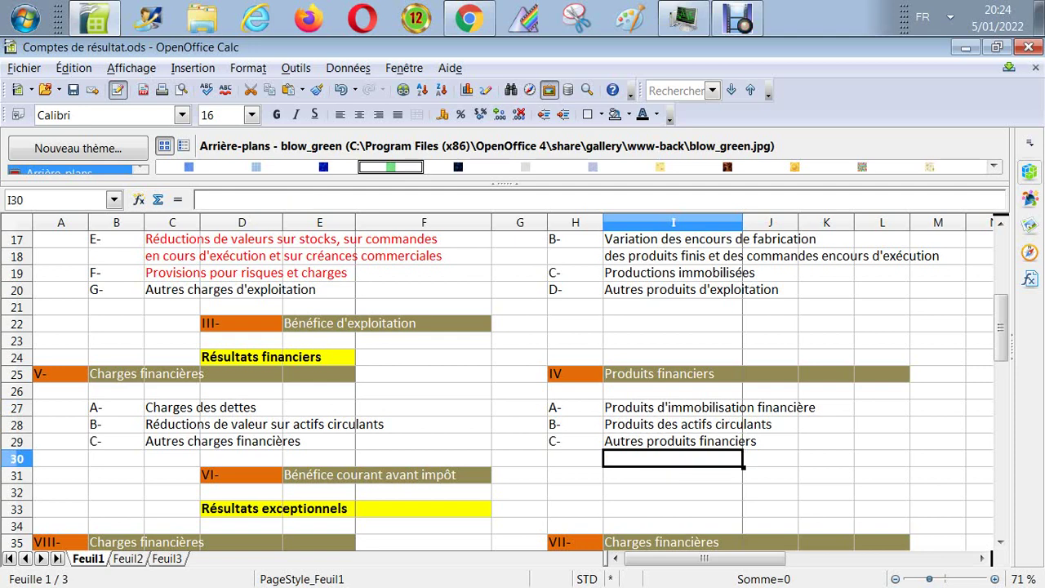
- Compare Autres charges financières with Autres produits financiers across row 29
key("Left")
key("Left")
key("Left")
key("Left")
key("Left")
key("Left")
key("Left")
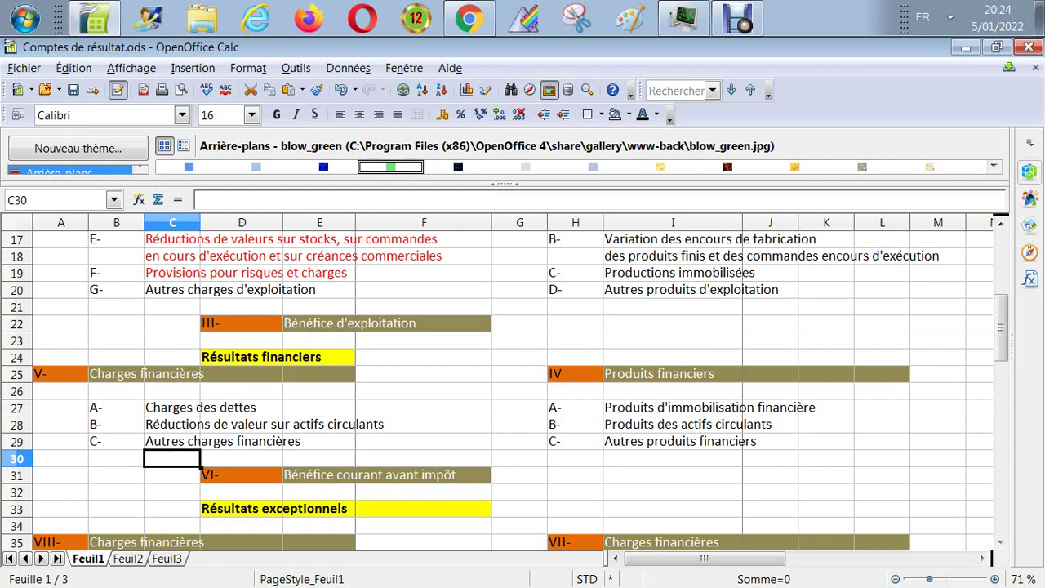
key("Up")
key("Right")
key("Right")
key("Right")
key("Right")
key("Right")
key("Right")
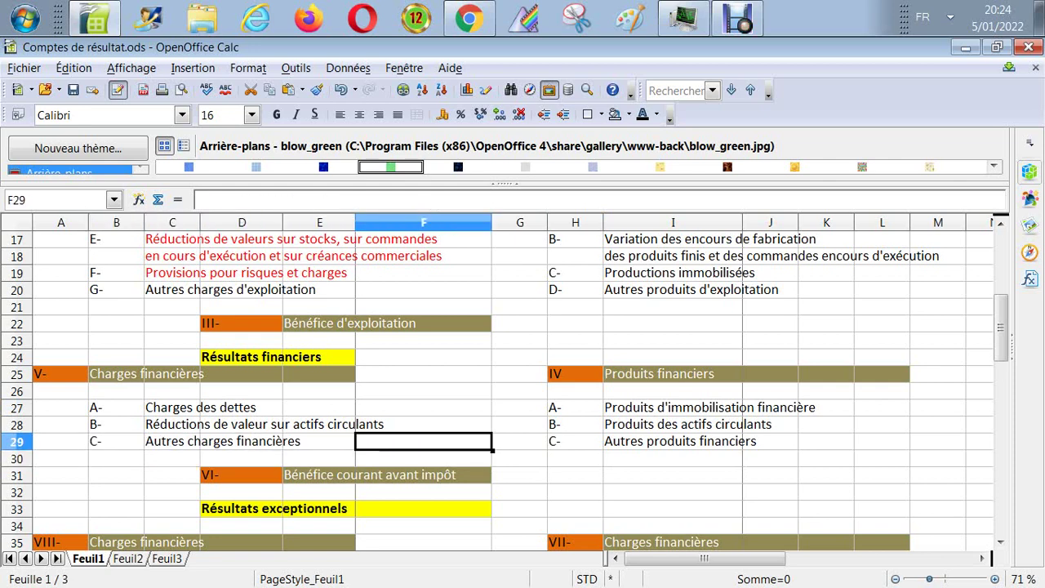
key("Left")
key("Left")
key("Left")
key("Left")
key("Left")
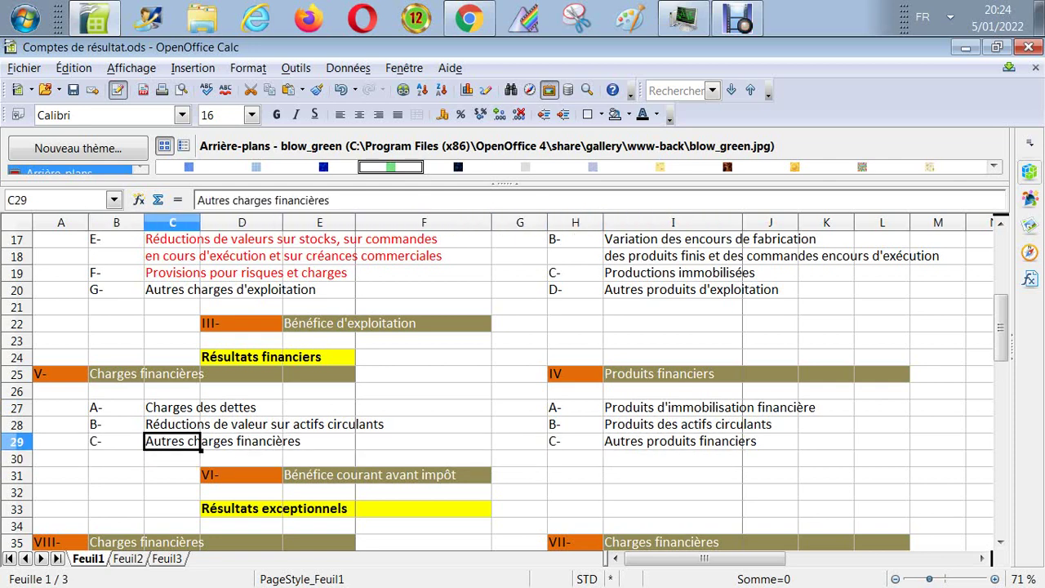
- Compare the B- and A- entries of the financial charges with their counterparts under "Produits financiers", in rows 28 and 27
key("Up")
key("Right")
key("Right")
key("Right")
key("Right")
key("Right")
key("Right")
key("Left")
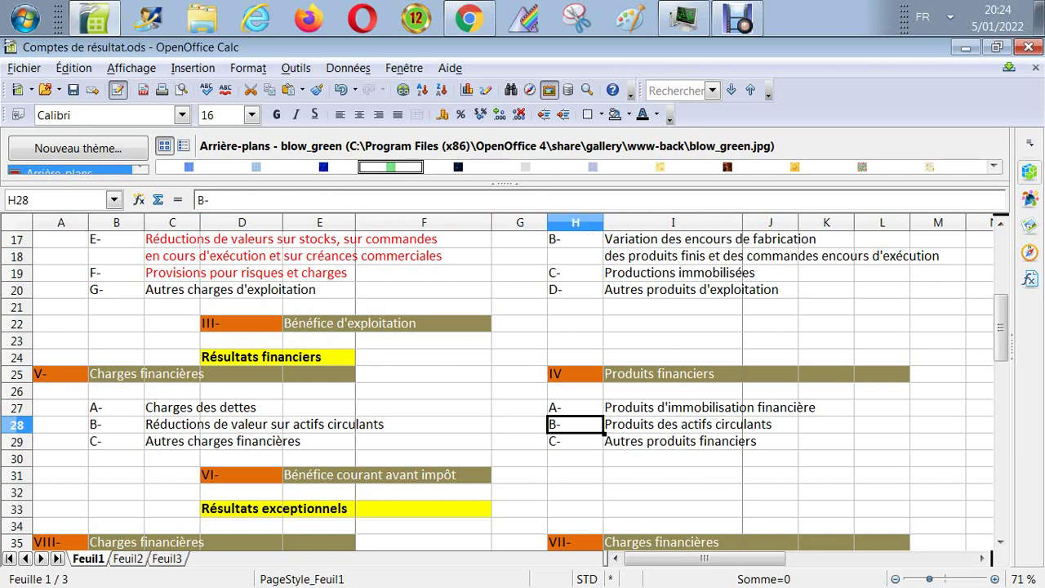
key("Left")
key("Left")
key("Left")
key("Left")
key("Left")
key("Up")
key("Right")
key("Right")
key("Right")
key("Right")
key("Right")
key("Right")
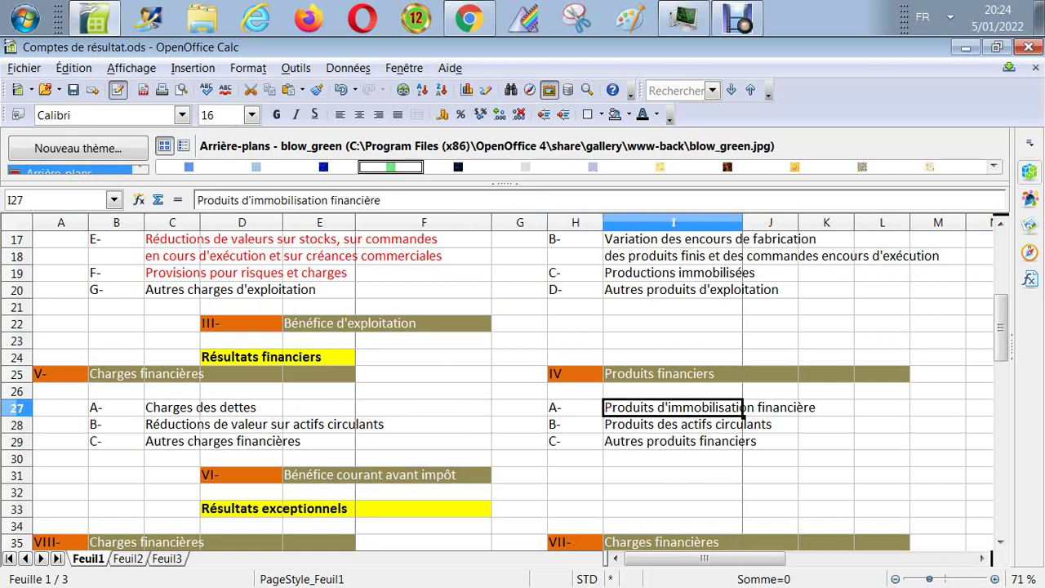
- Look down column I from the financial income to the start of section VII-, Reprises d'amortissement, et de réduction de valeur
key("Down")
key("Down")
key("Down")
key("Down")
key("Down")
key("Down")
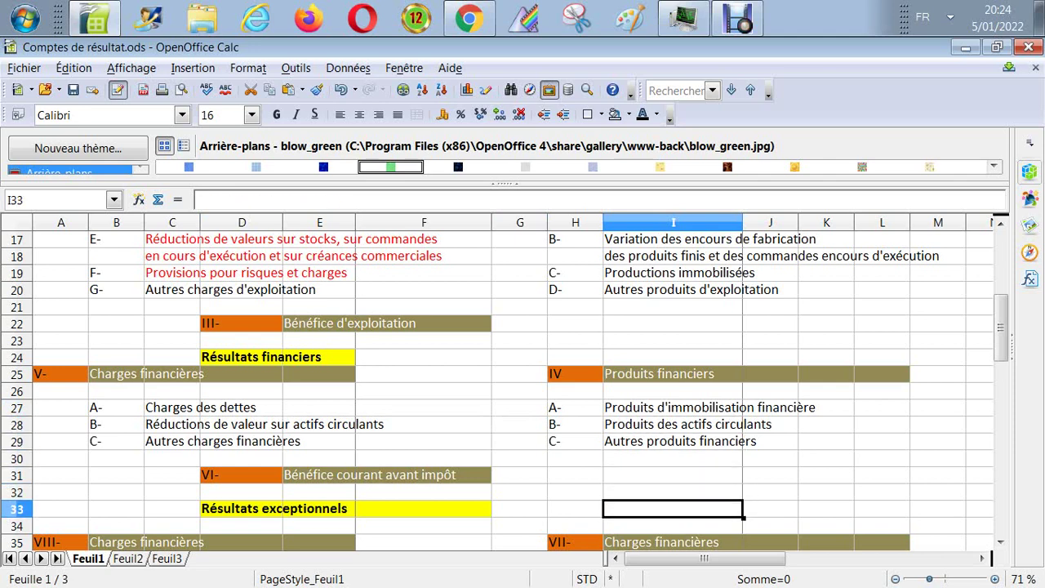
key("Down")
key("Down")
key("Down")
key("Down")
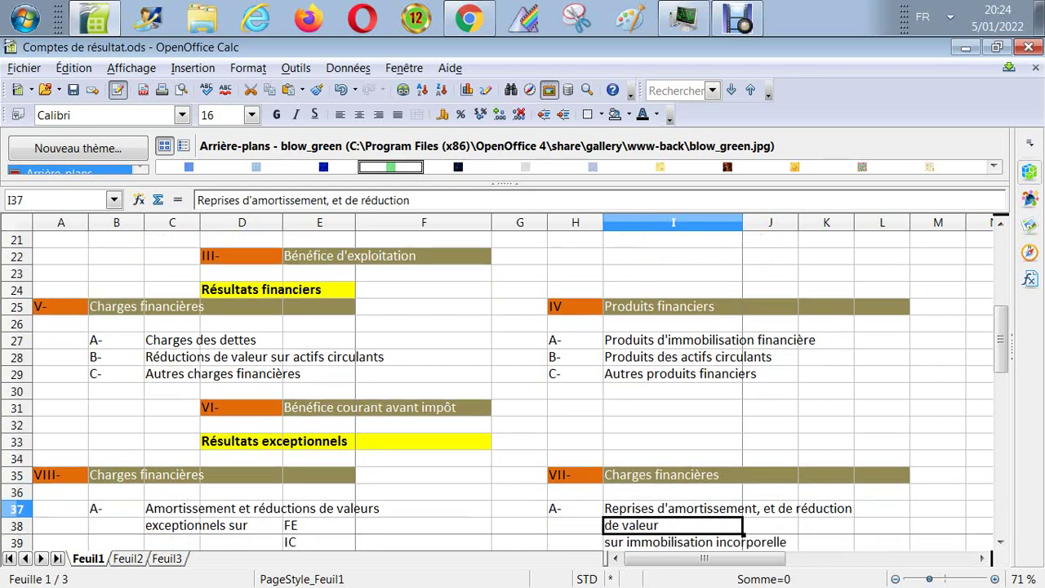
key("Down")
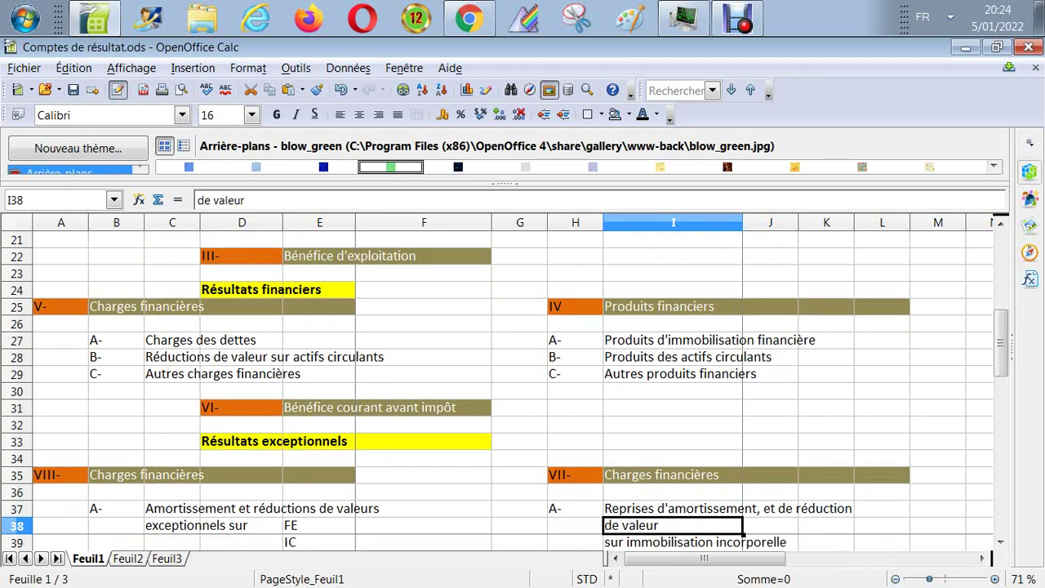
- Go back to the VI- line and check "Bénéfice courant avant impôt"
key("Up")
key("Up")
key("Up")
key("Up")
key("Up")
key("Up")
key("Left")
key("Left")
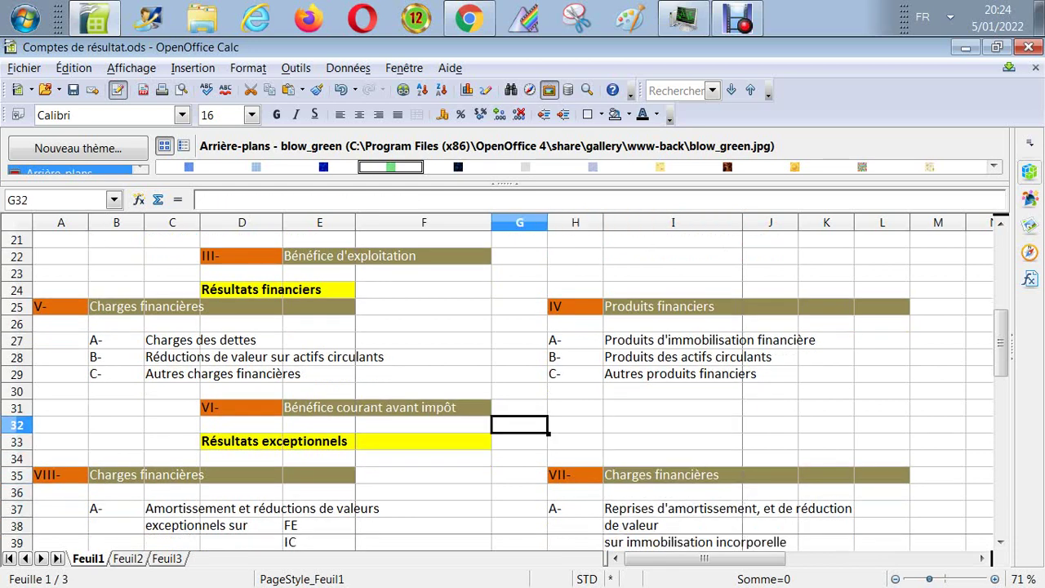
key("Left")
key("Left")
key("Left")
key("Up")
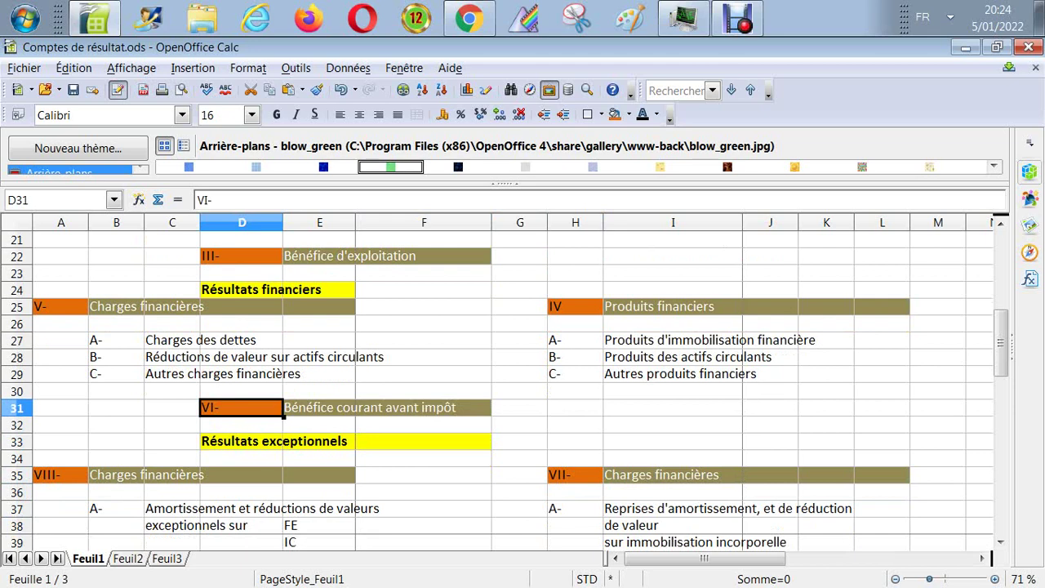
- Look through the "Résultats exceptionnels" section down to the "Bénéfice de l'exercice avant impôt" line
key("Down")
key("Down")
key("Down")
key("Down")
key("Down")
key("Down")
key("Down")
key("Down")
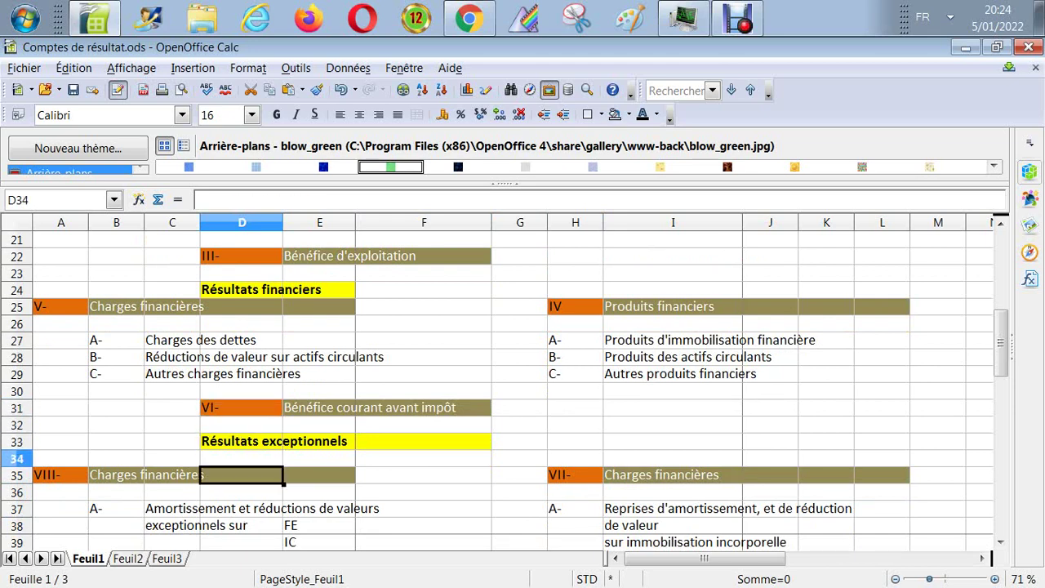
key("Down")
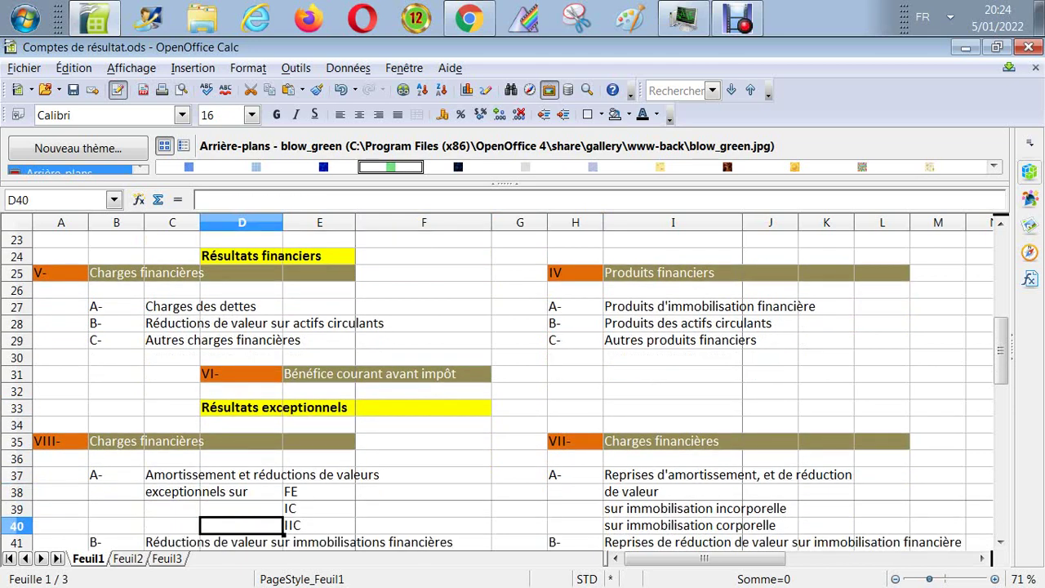
key("Down")
key("Down")
key("Down")
key("Down")
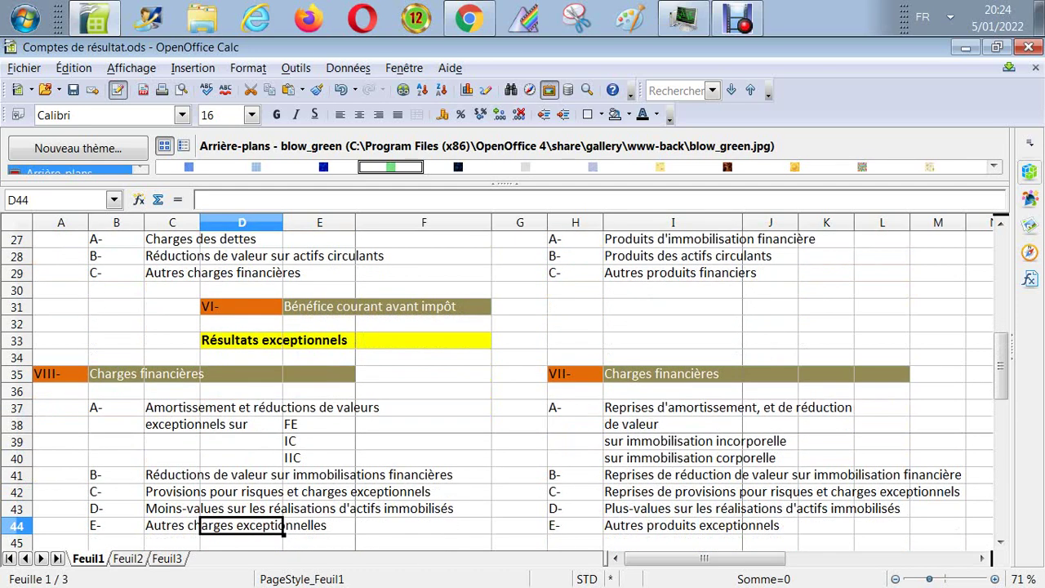
key("Down")
key("Down")
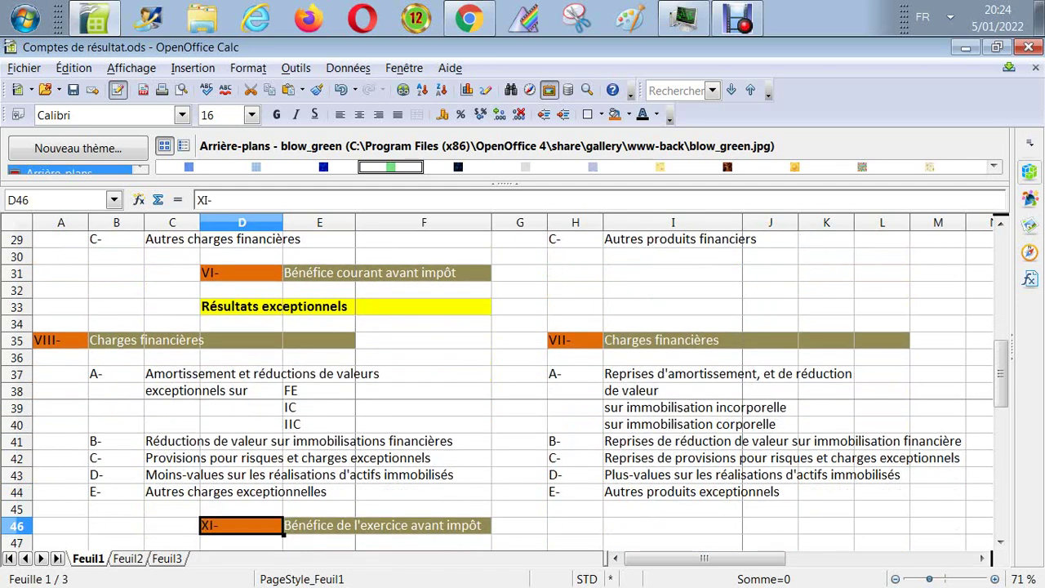
- Review the exceptional charges of section VIII-, from the FE, IC and IIC depreciation lines down to Autres charges exceptionnelles
key("Up")
key("Up")
key("Up")
key("Up")
key("Up")
key("Up")
key("Up")
key("Right")
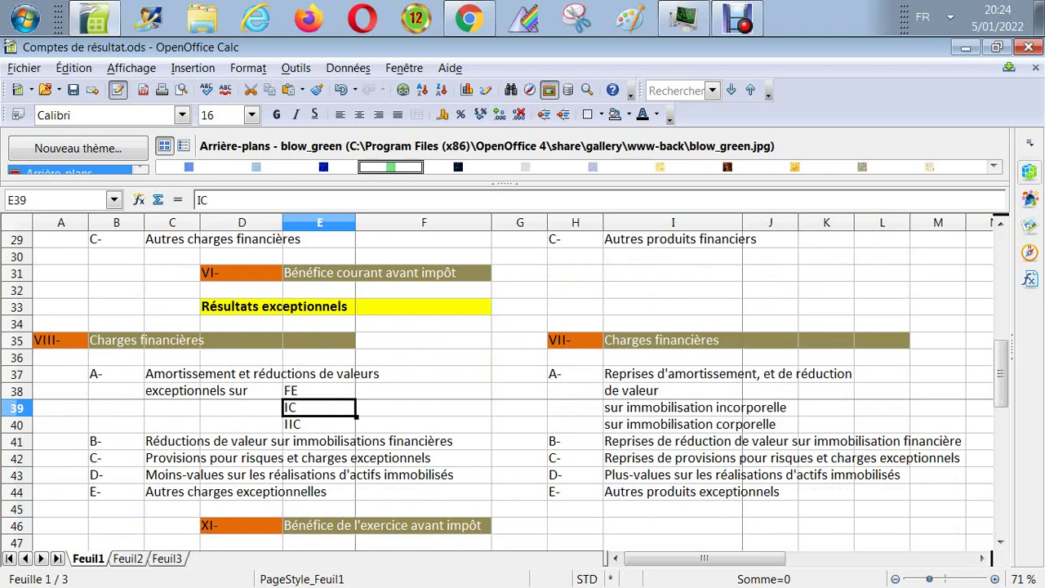
key("Down")
key("Left")
key("Left")
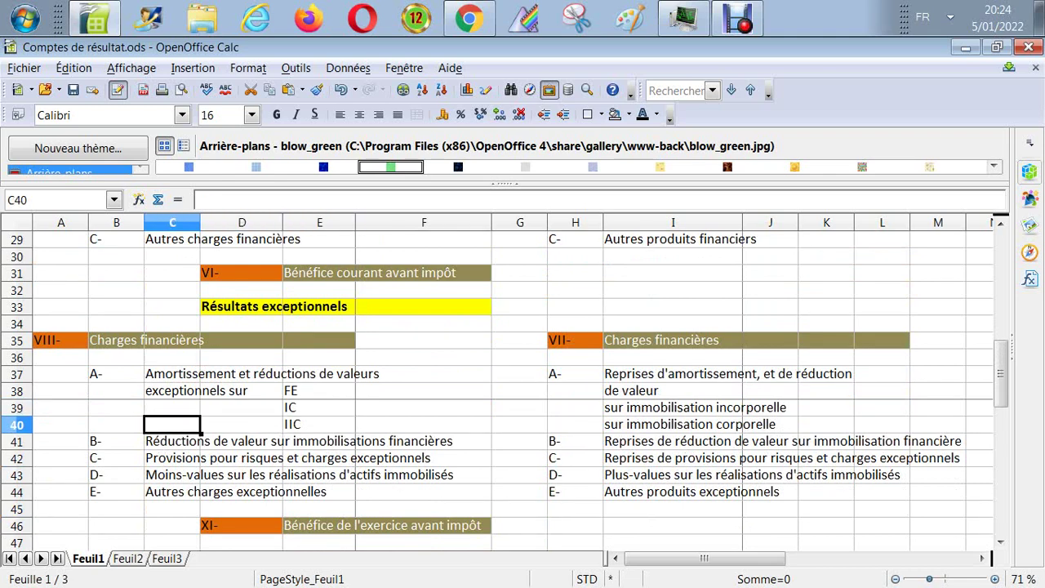
key("Down")
key("Down")
key("Up")
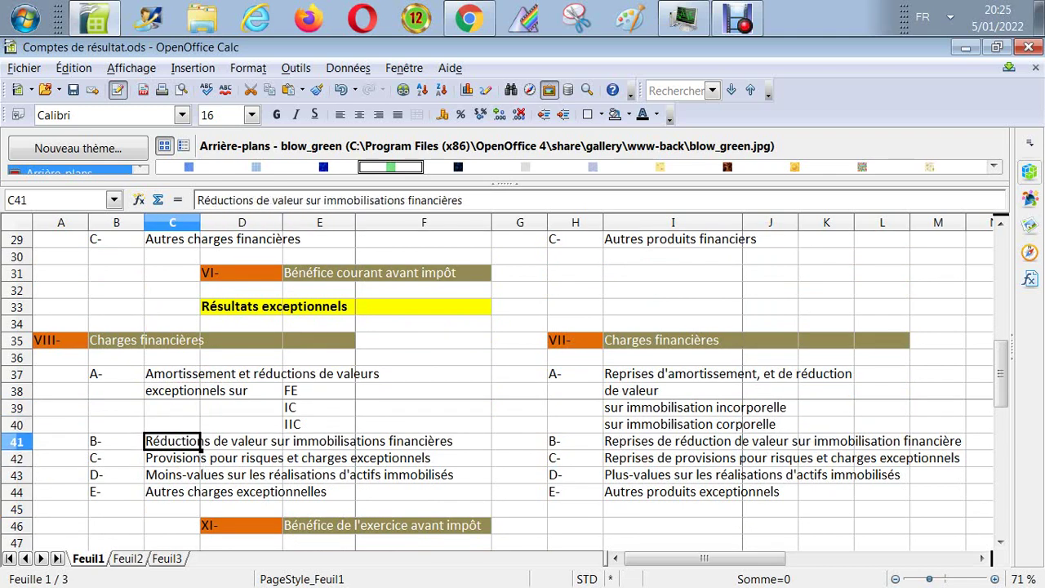
key("Down")
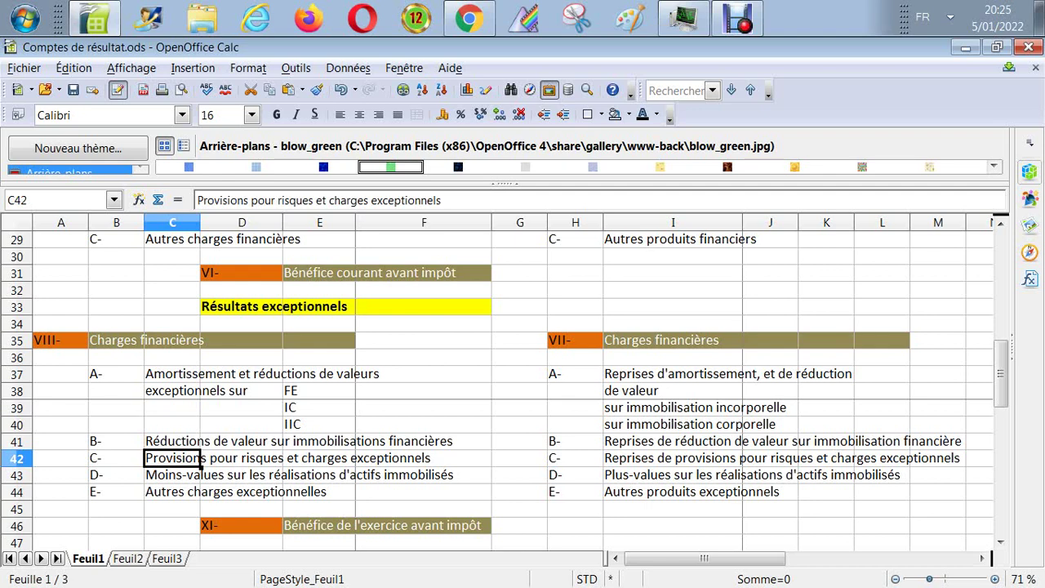
key("Down")
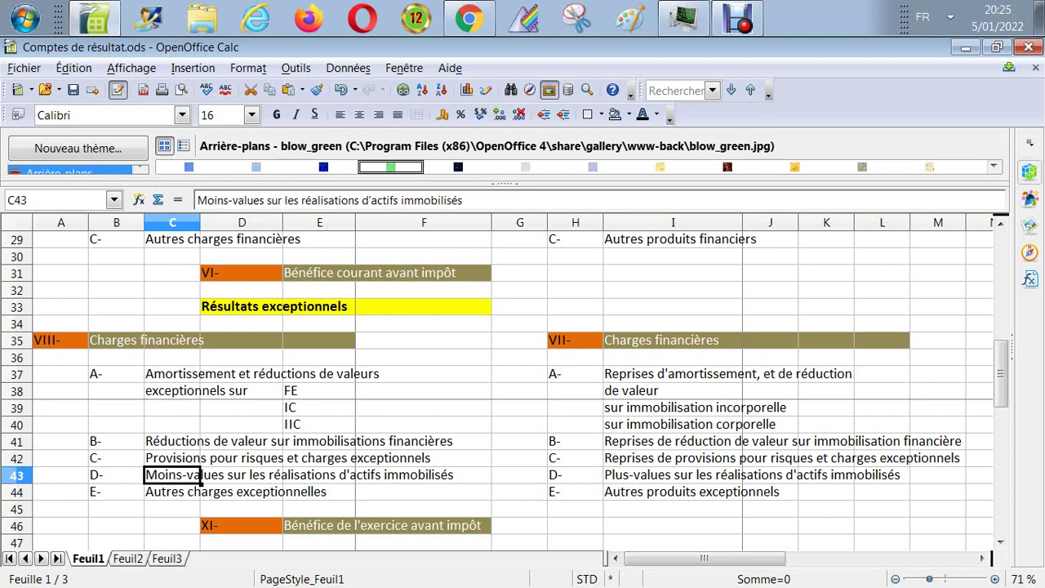
key("Down")
key("Right")
- Examine the A- entry of section VII-, Reprises d'amortissement, et de réduction de valeur, with its incorporelle and corporelle lines, down to entry B-
left_click(575, 474)
key("Up")
key("Up")
key("Up")
key("Up")
key("Up")
key("Up")
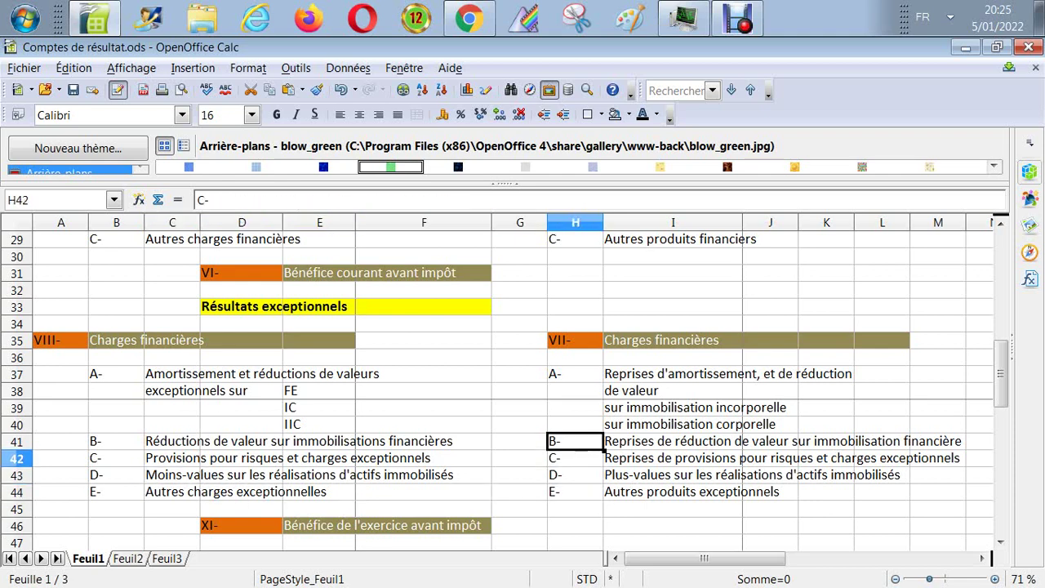
key("Right")
key("Right")
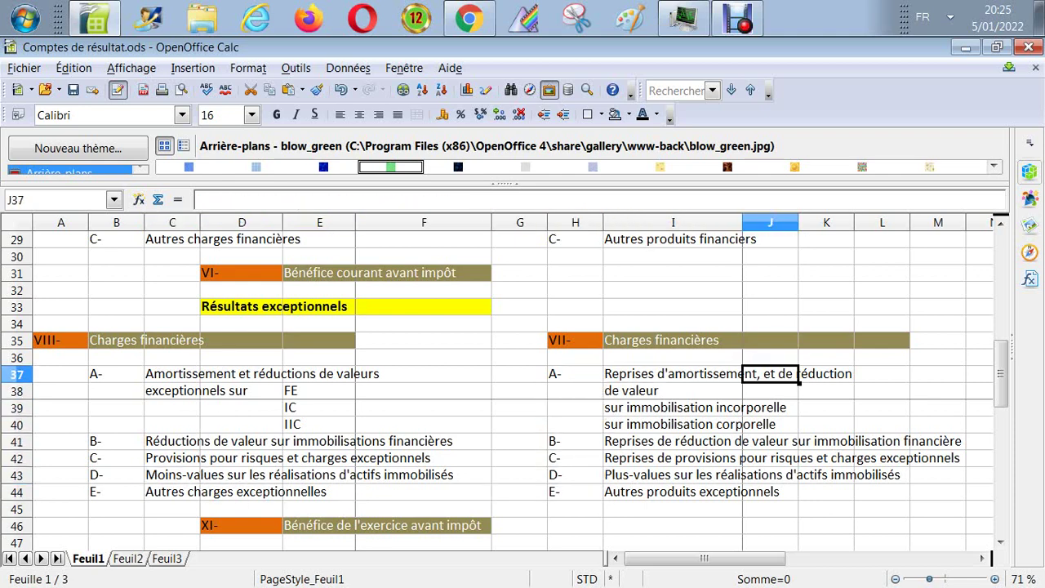
left_click(769, 390)
key("Left")
key("Left")
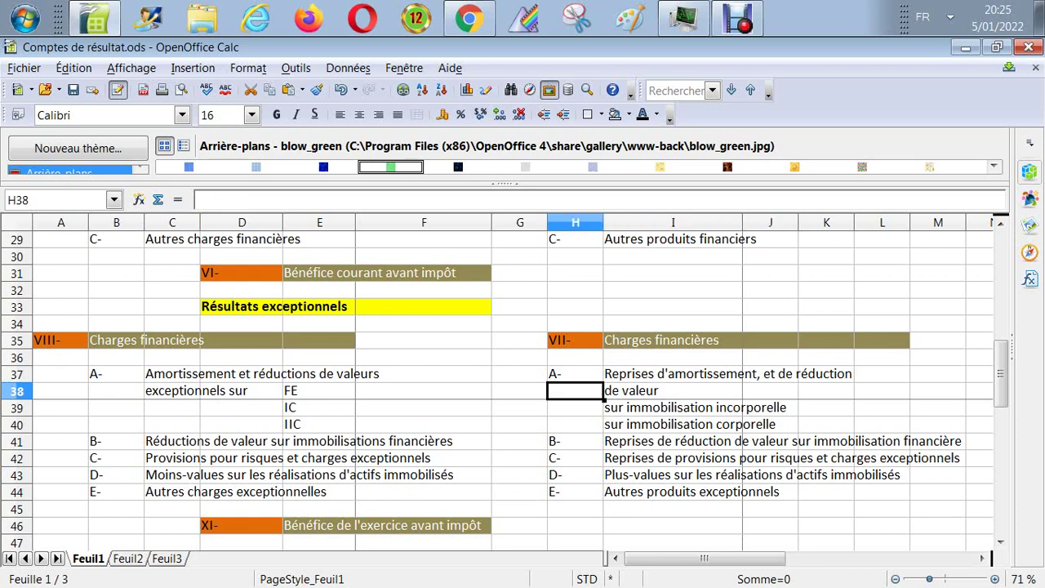
key("Down")
key("Right")
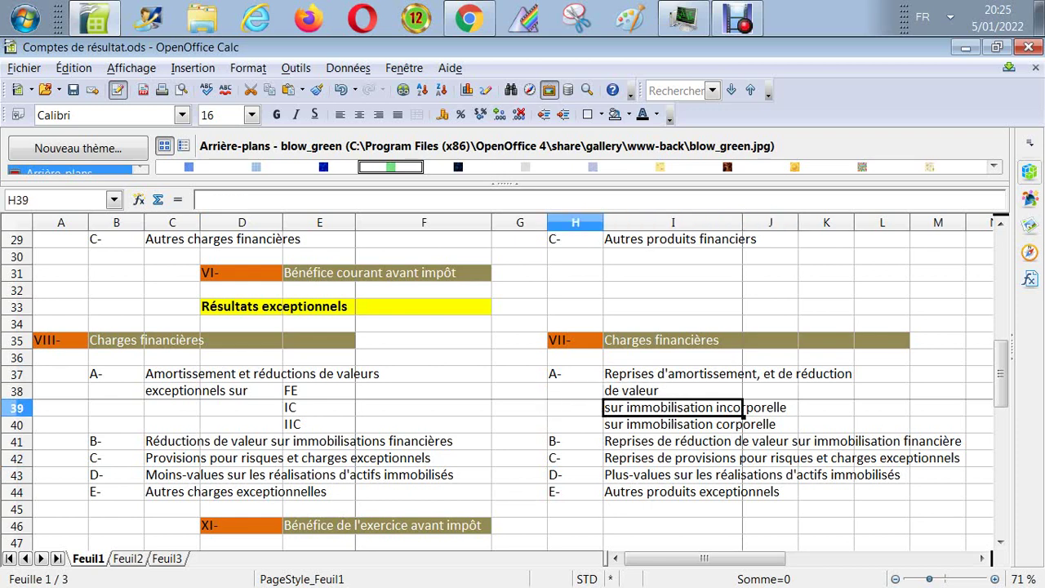
key("Down")
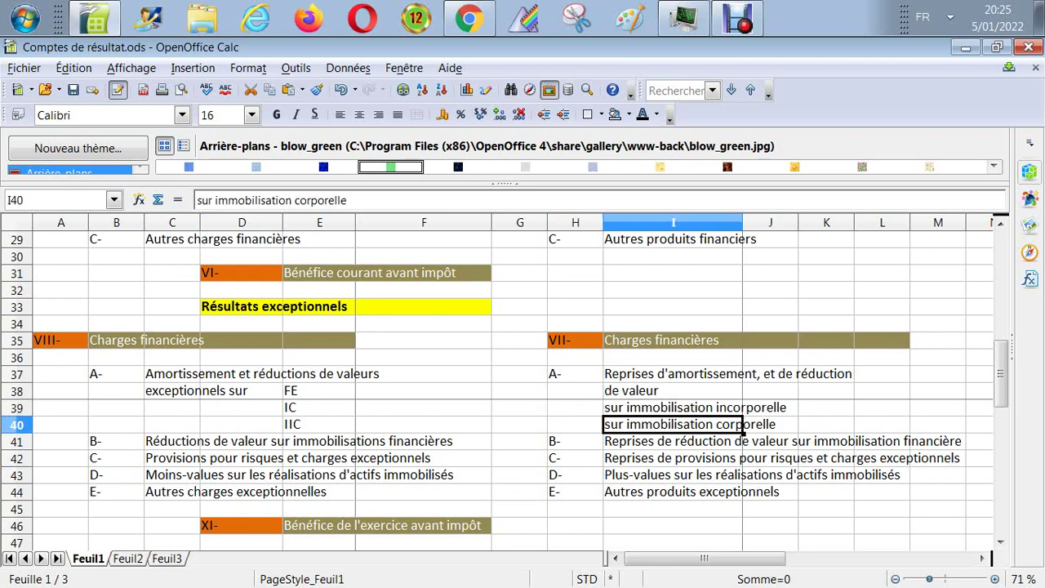
key("Down")
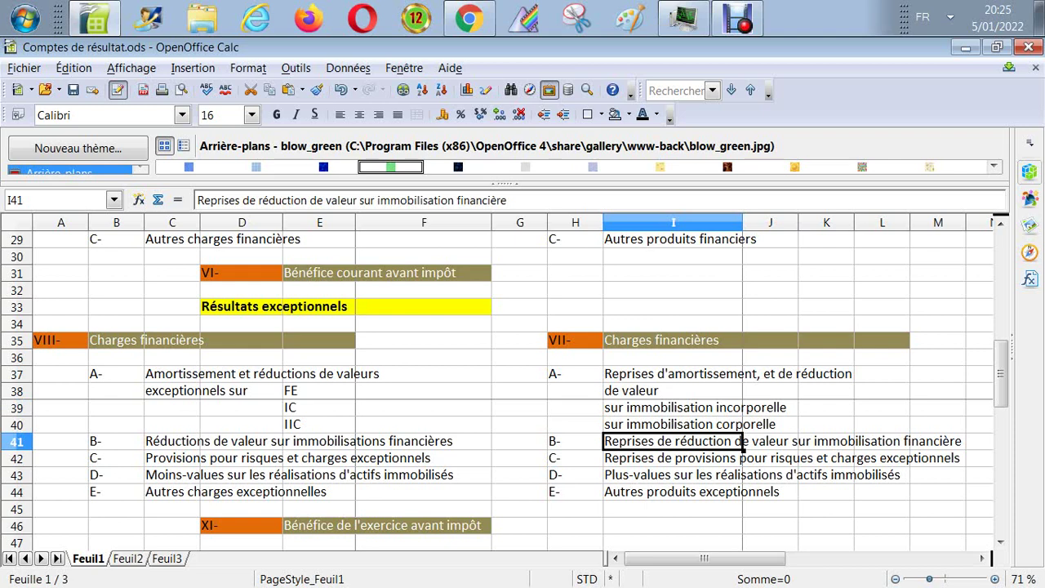
- Review the remaining entries of section VII-, from Reprises de réduction de valeur sur immobilisation financière to Autres produits exceptionnels
key("Left")
key("Right")
key("Right")
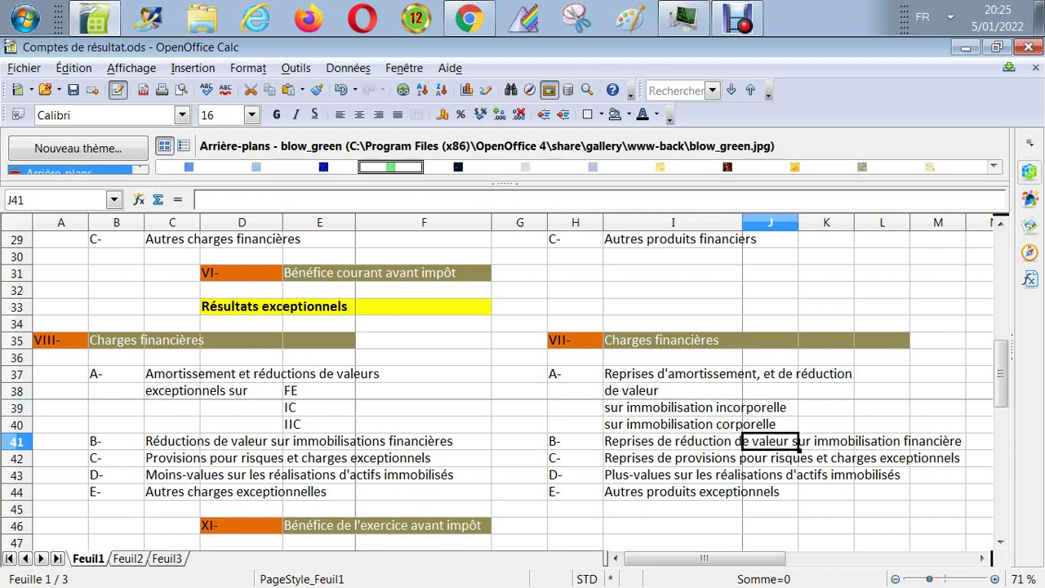
key("Right")
key("Left")
left_click(671, 457)
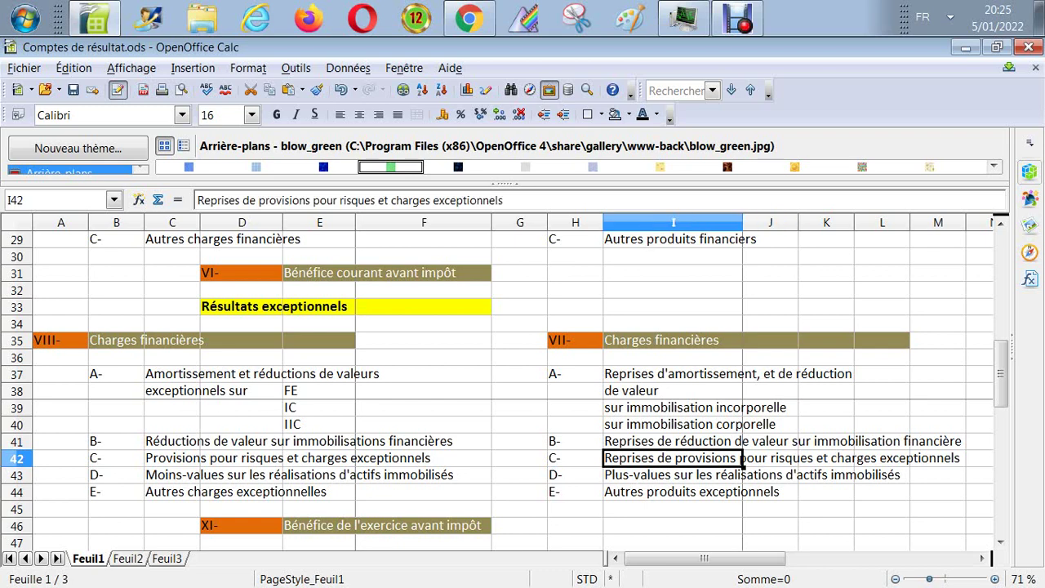
key("Down")
key("Down")
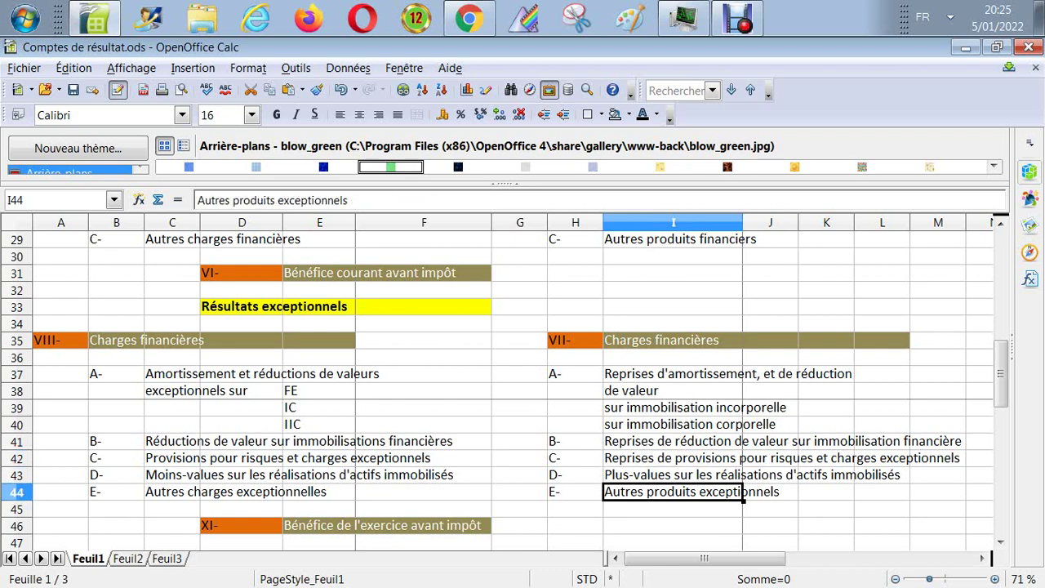
- Compare Moins-values with Plus-values sur les réalisations d'actifs immobilisés across row 43
key("Up")
key("Left")
key("Left")
key("Left")
key("Left")
key("Left")
key("Left")
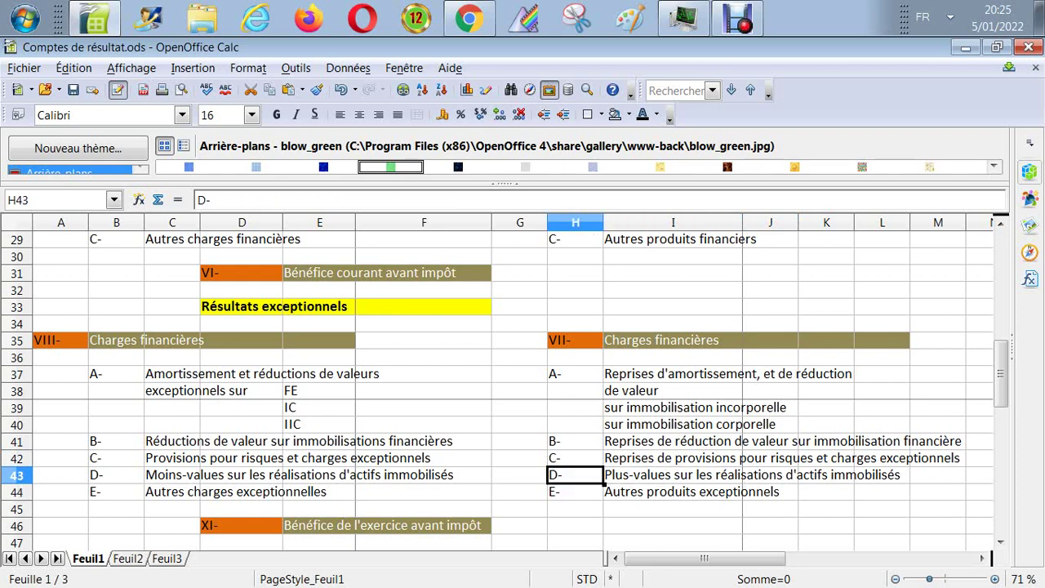
key("Right")
key("Right")
key("Right")
key("Right")
key("Right")
key("Right")
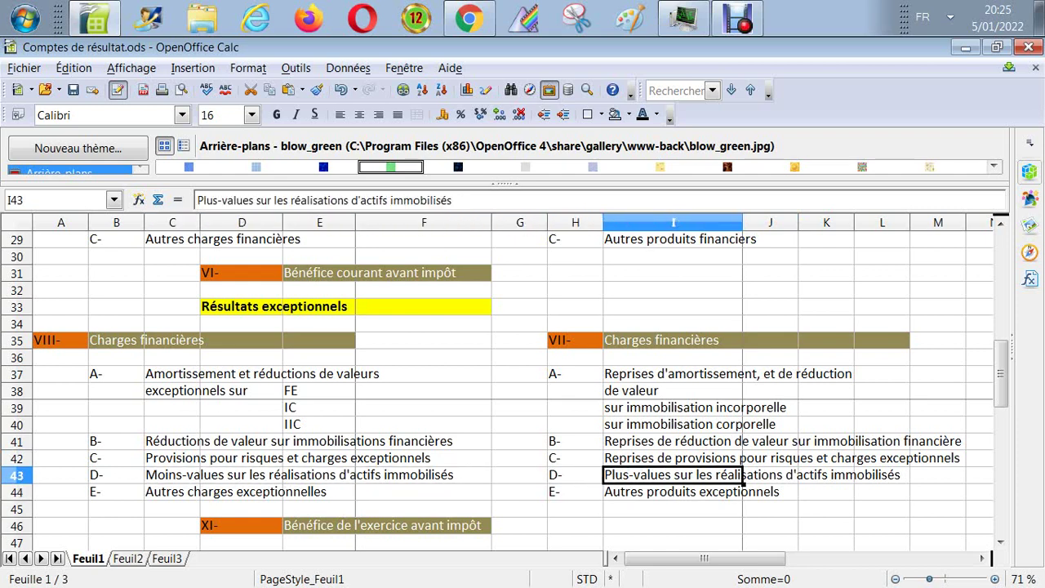
- Compare Autres produits exceptionnels with Autres charges exceptionnelles across row 44
key("Down")
key("Left")
key("Left")
key("Left")
key("Left")
key("Left")
key("Left")
key("Left")
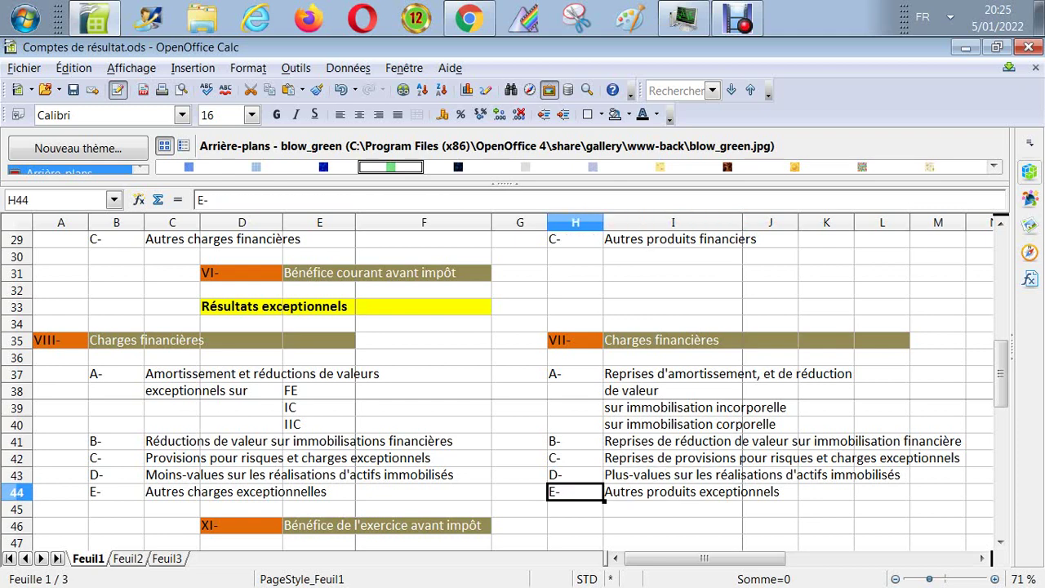
- Look over "Bénéfice de l'exercice avant impôt" and the "Impôt sur le résultat" section down to the Impôts line in row 50
key("Down")
key("Down")
key("Down")
key("Down")
key("Up")
key("Up")
key("Up")
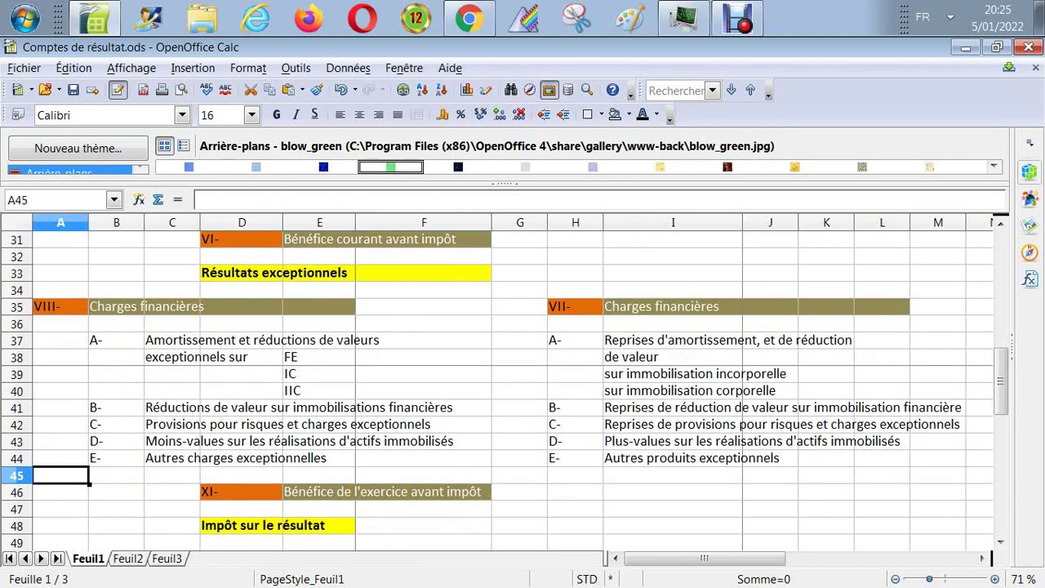
key("Down")
key("Right")
key("Right")
key("Right")
key("Right")
key("Right")
key("Down")
key("Down")
key("Down")
key("Down")
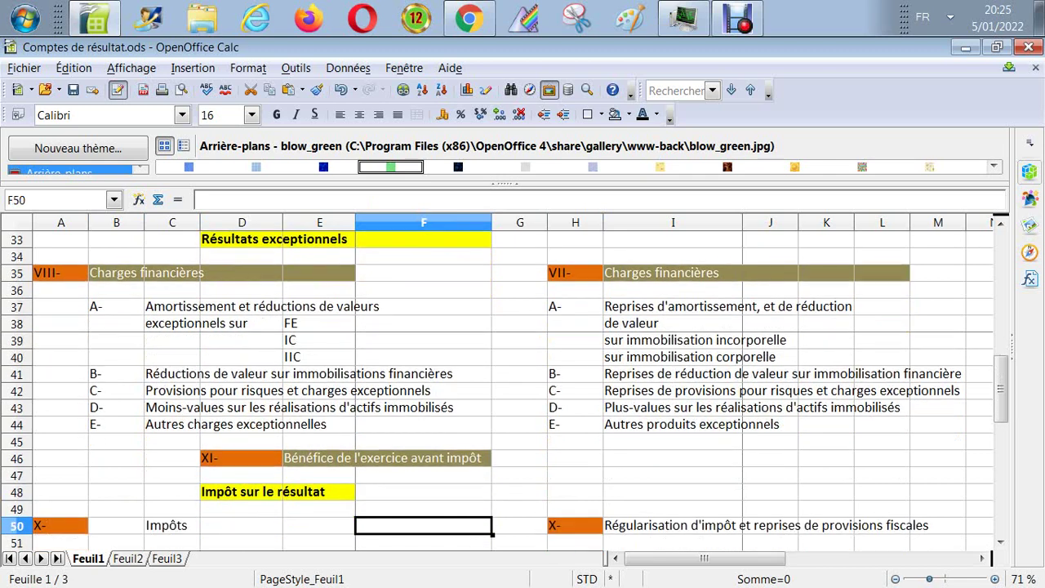
- Compare Impôts with Régularisation d'impôt et reprises de provisions fiscales across row 50
key("Down")
key("Down")
key("Up")
key("Up")
key("Up")
key("Up")
key("Down")
key("Down")
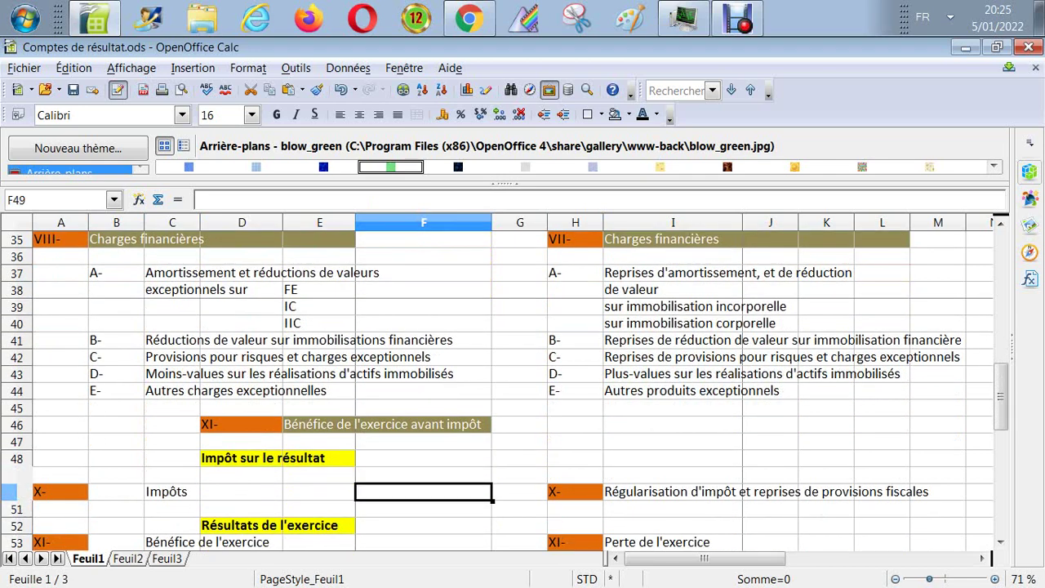
key("Left")
key("Left")
key("Left")
key("Right")
key("Right")
key("Right")
key("Right")
key("Right")
key("Right")
key("Right")
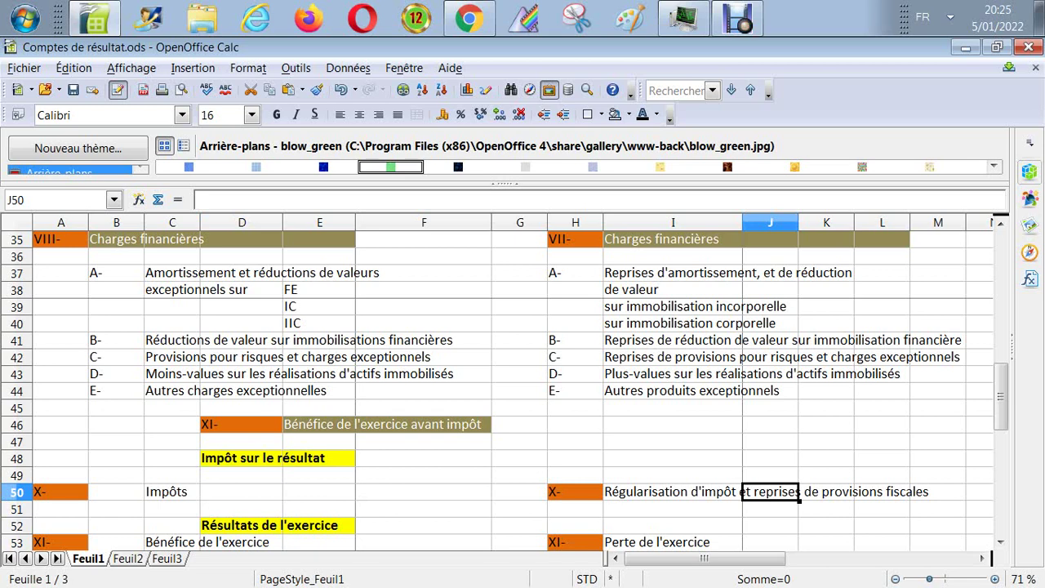
- Look over the rows from "Résultats de l'exercice" down to the "Transfert aux réserves immunisées" heading in row 55
key("Down")
key("Down")
key("Down")
key("Down")
key("Down")
key("Down")
key("Down")
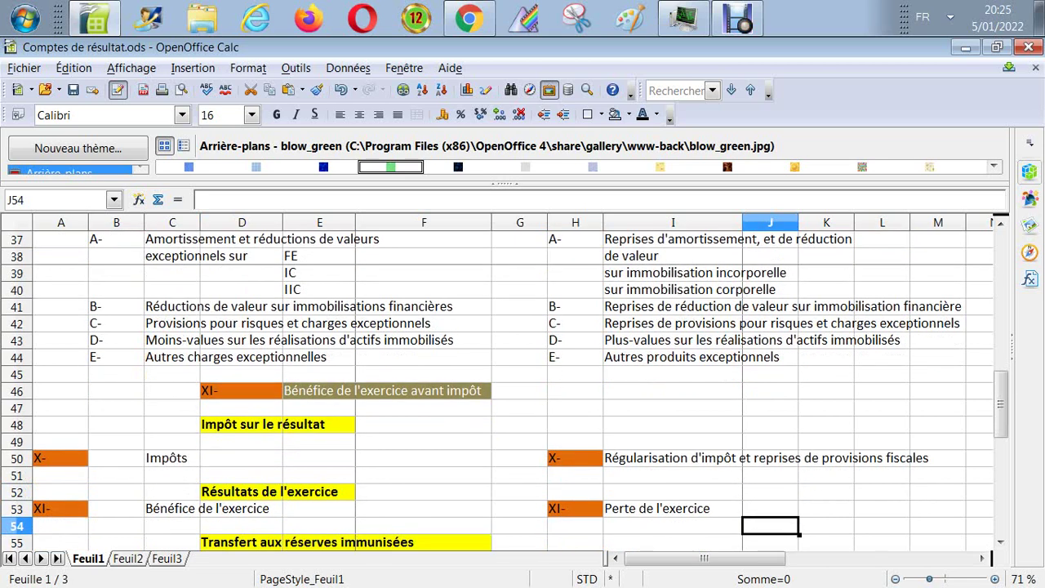
key("Left")
key("Left")
key("Left")
key("Left")
key("Left")
key("Up")
key("Up")
key("Up")
key("Up")
key("Up")
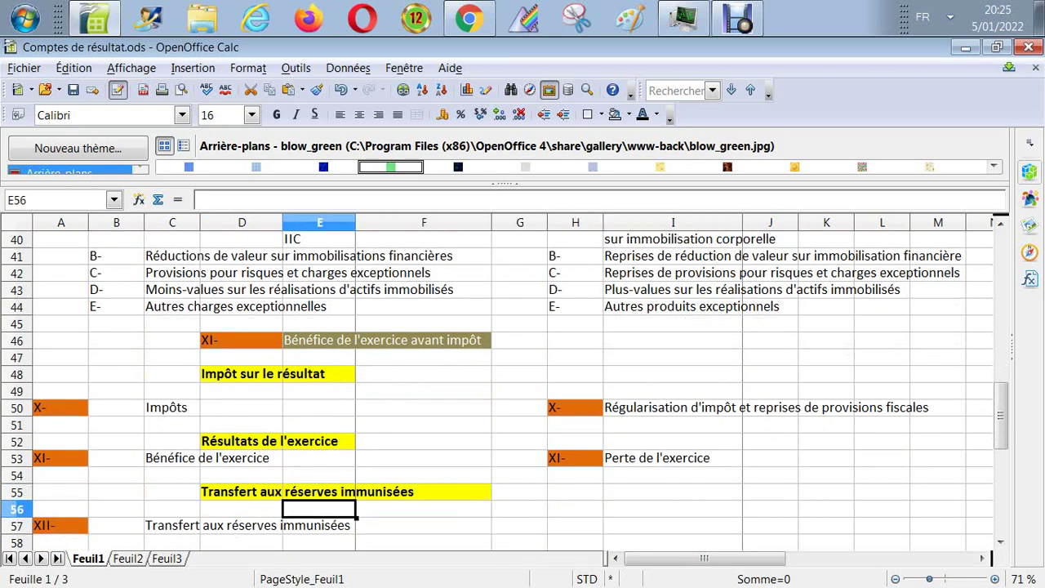
- Compare Bénéfice de l'exercice with Perte de l'exercice across row 53
key("Left")
key("Left")
key("Down")
key("Right")
key("Right")
key("Right")
key("Right")
key("Right")
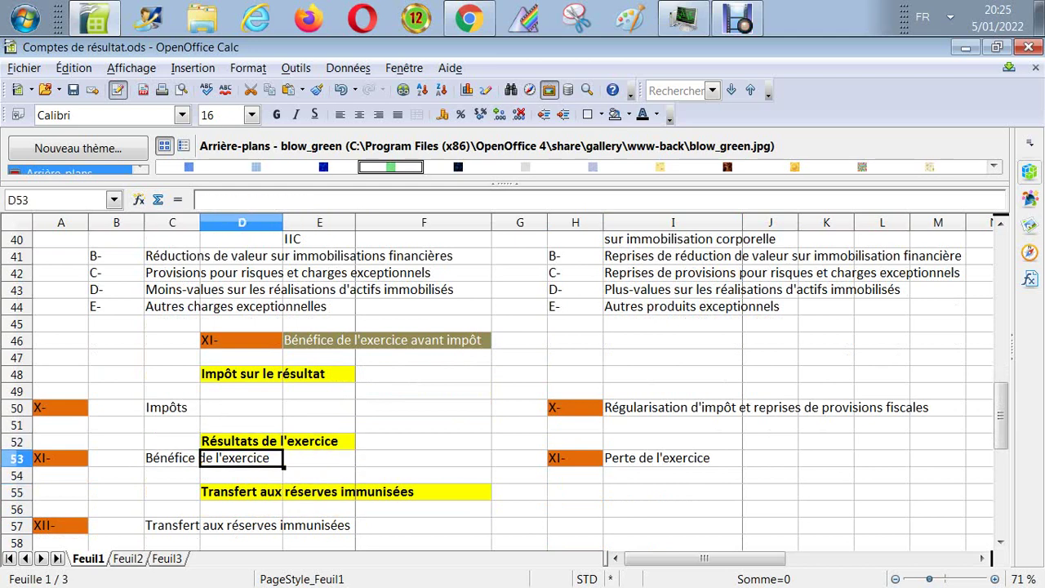
key("Right")
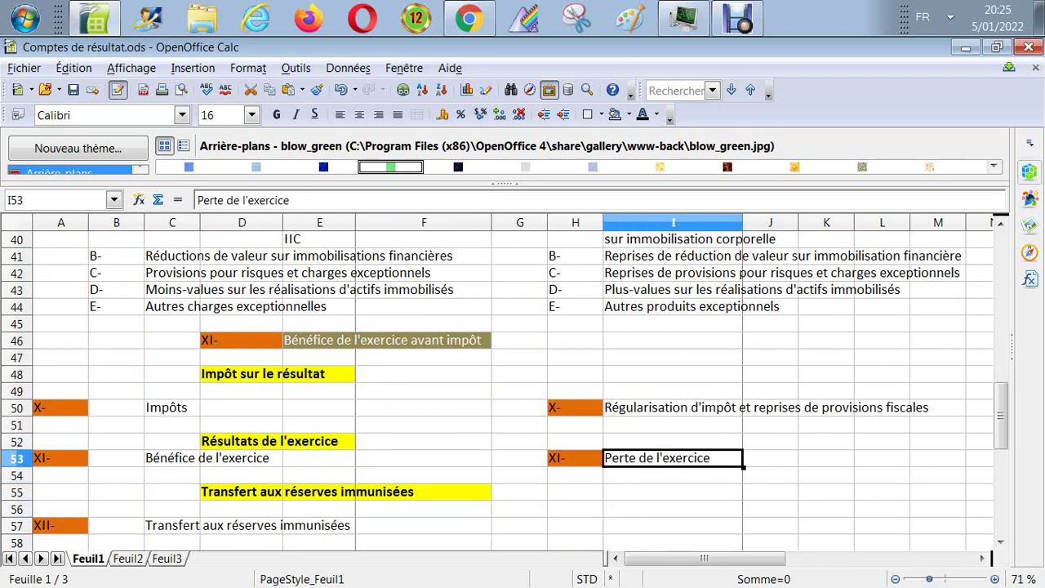
- Review the "Transfert aux réserves immunisées" section, including its XII- entry in row 57
key("Down")
key("Left")
key("Left")
key("Left")
key("Left")
key("Left")
key("Left")
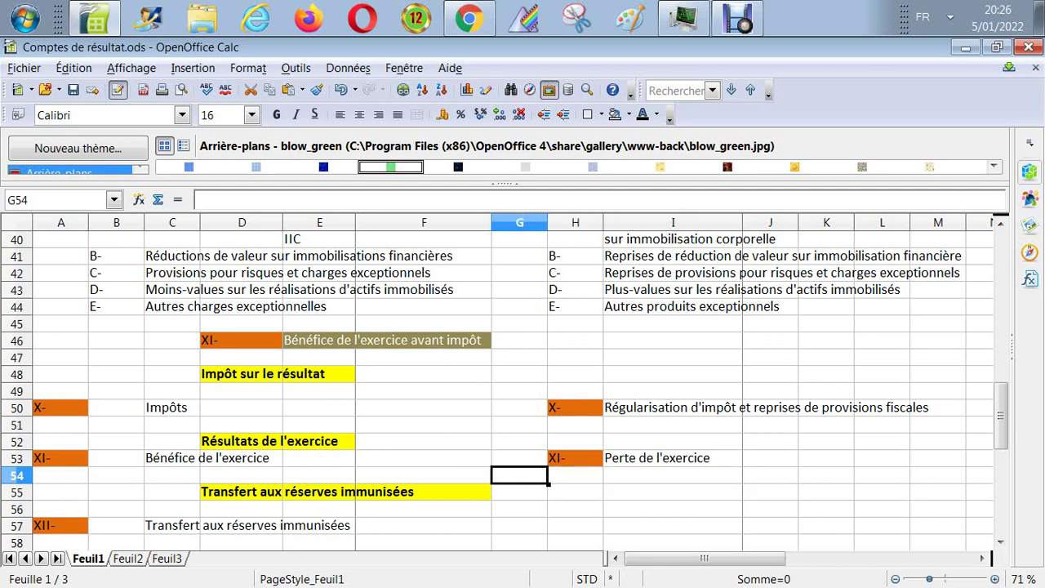
key("Down")
key("Down")
key("Down")
key("Down")
key("Down")
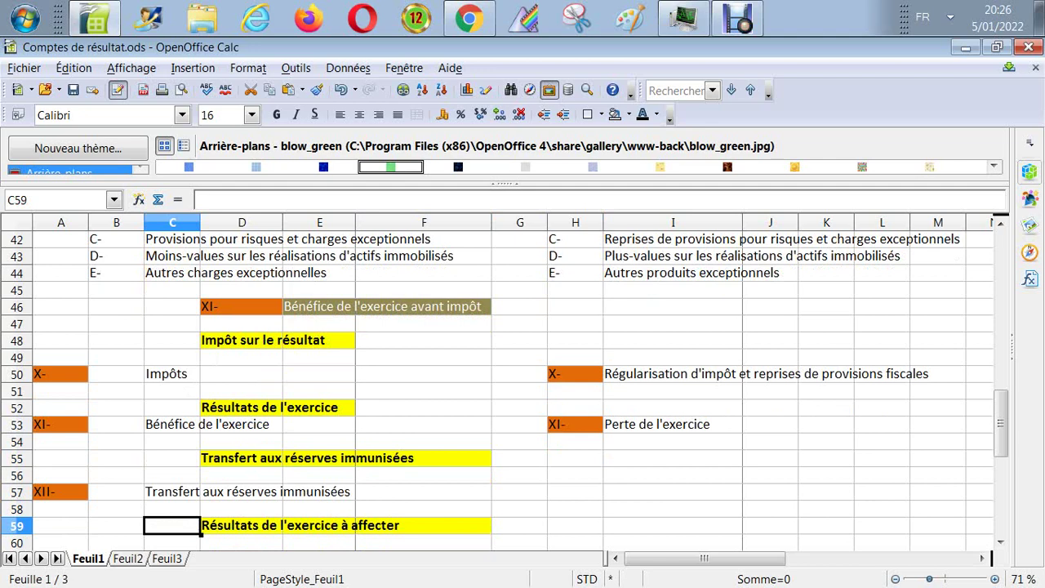
key("Down")
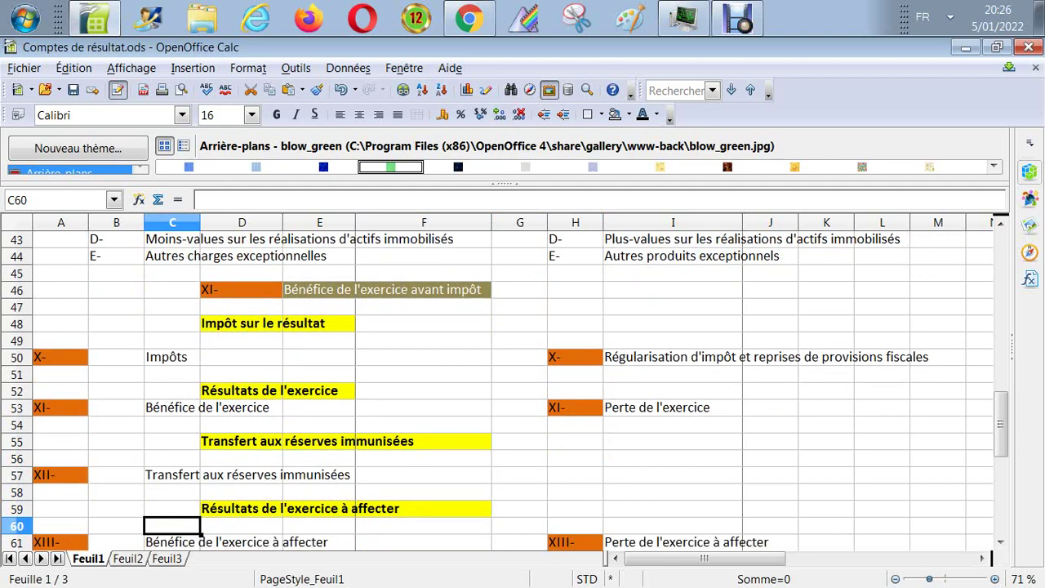
- Review the "Résultats de l'exercice à affecter" section with its XIII- profit and loss entries in row 61
key("Up")
key("Up")
key("Up")
key("Down")
key("Down")
key("Down")
key("Down")
key("Down")
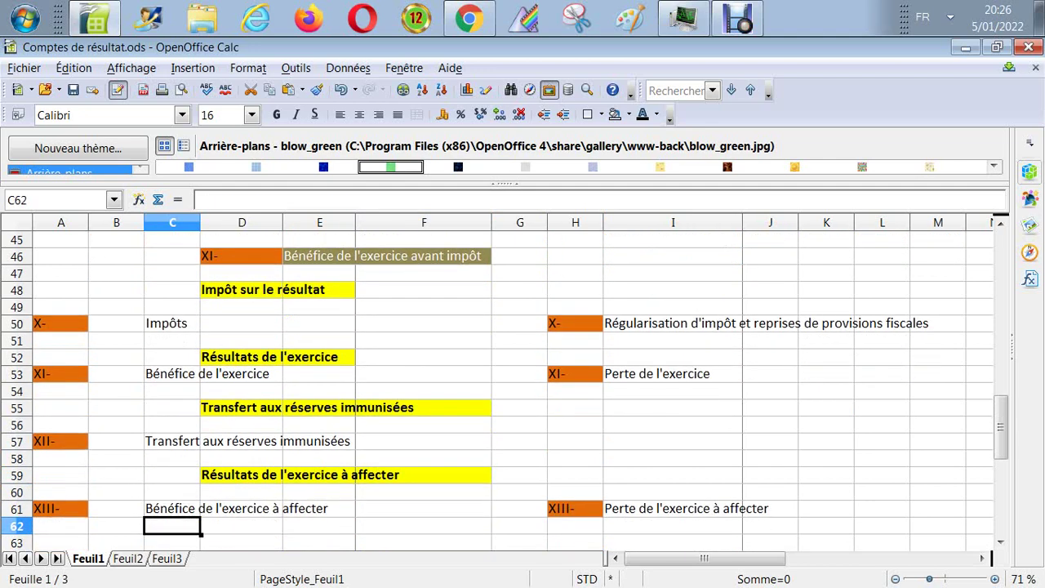
key("Down")
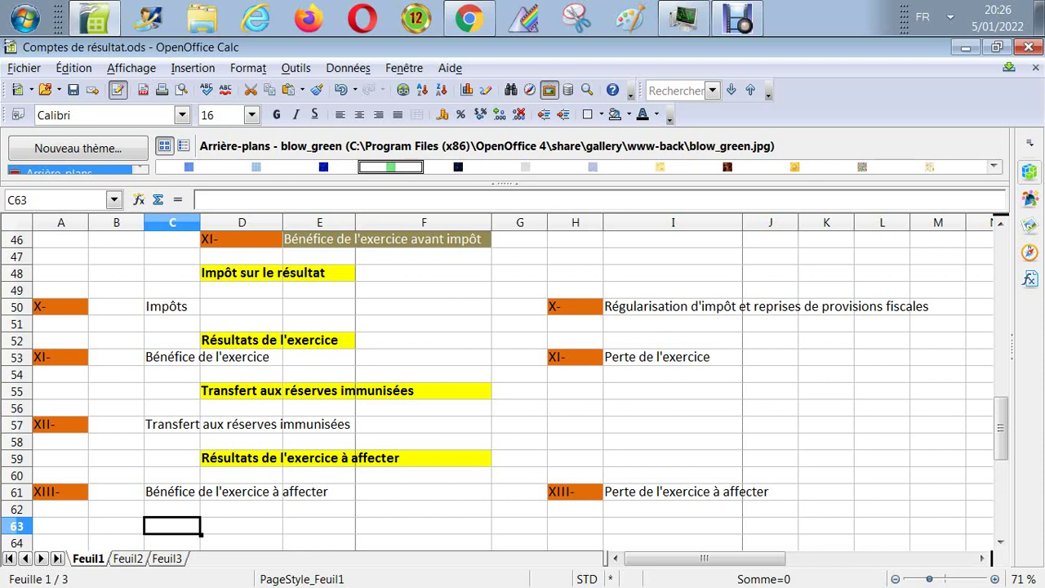
- Correct the heading in D59 to the singular "Résultat de l'exercice à affecter"
left_click(241, 458)
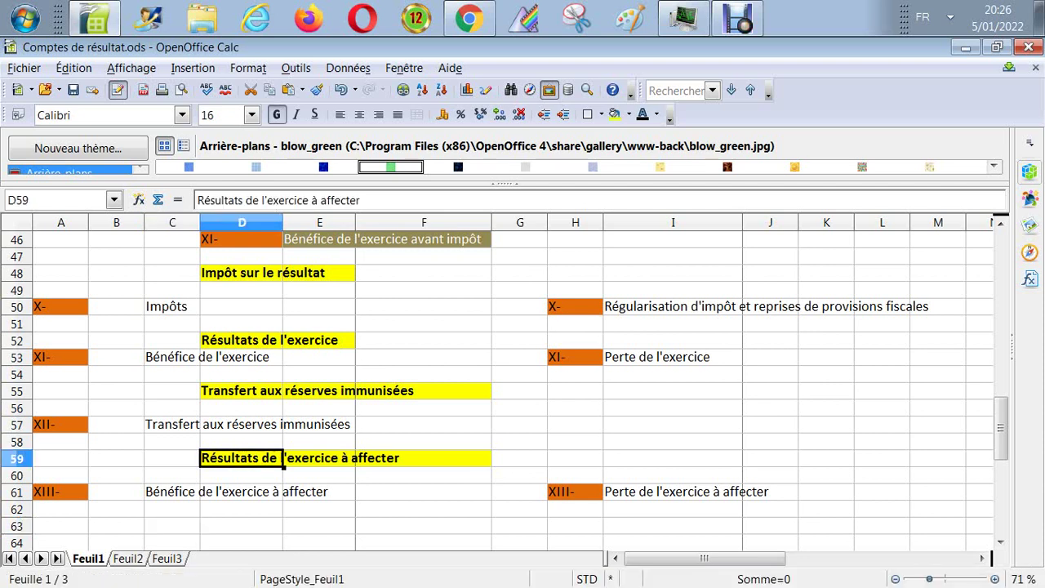
left_click(243, 200)
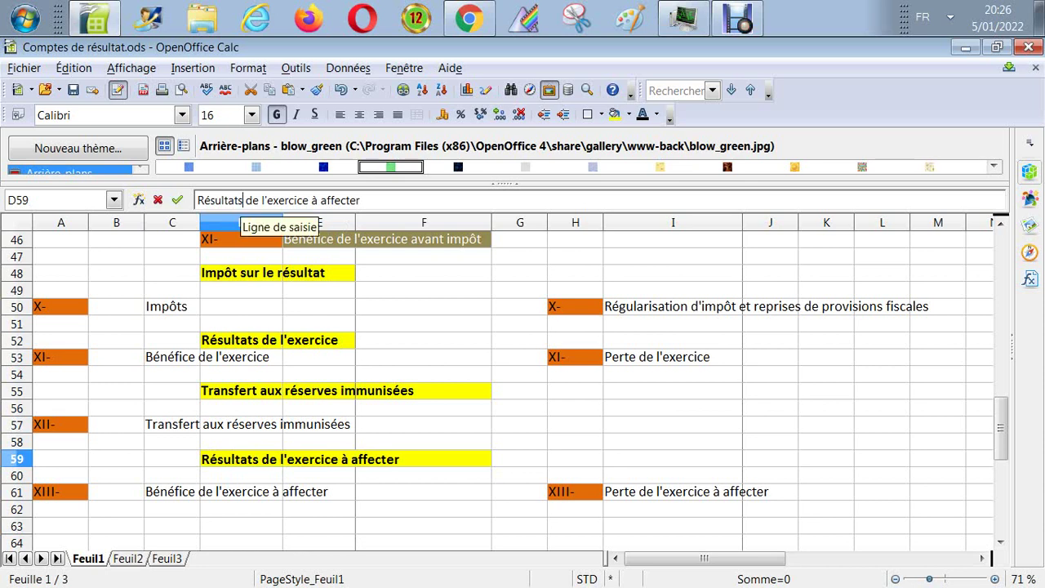
key("BackSpace")
key("Return")
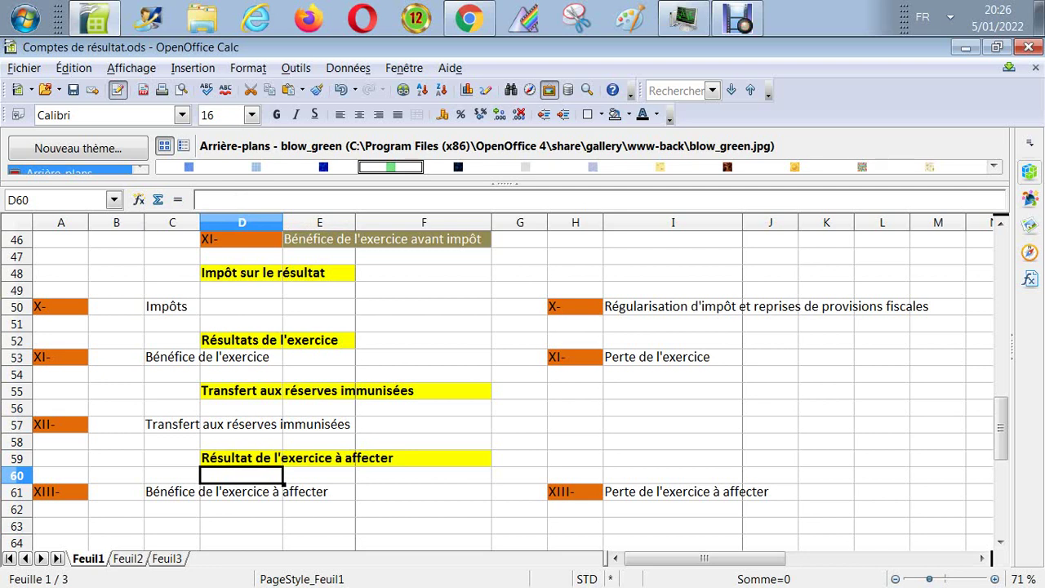
- Correct the heading in D52 to the singular "Résultat de l'exercice"
left_click(284, 341)
left_click(260, 200)
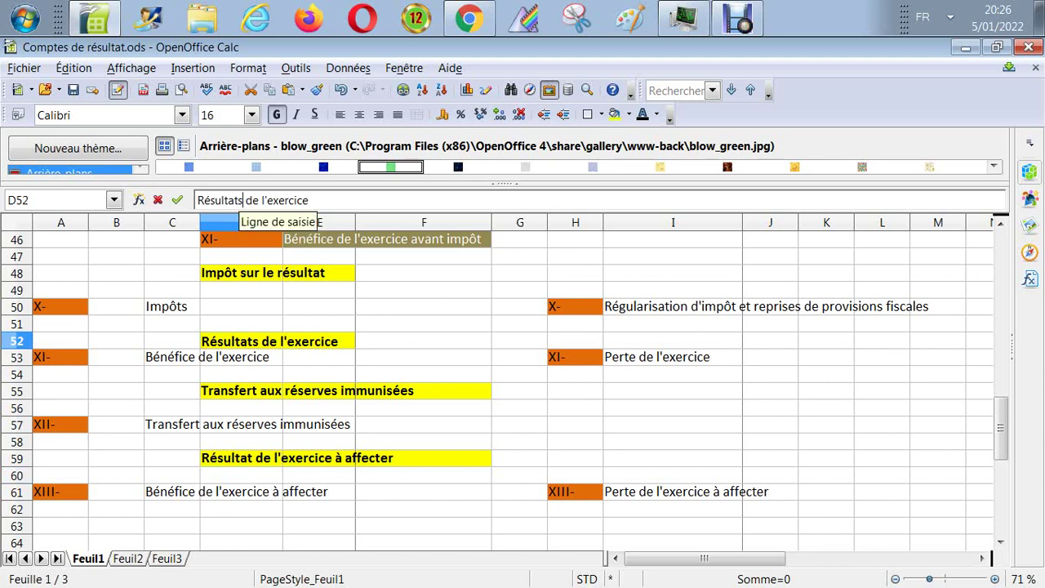
key("BackSpace")
key("Return")
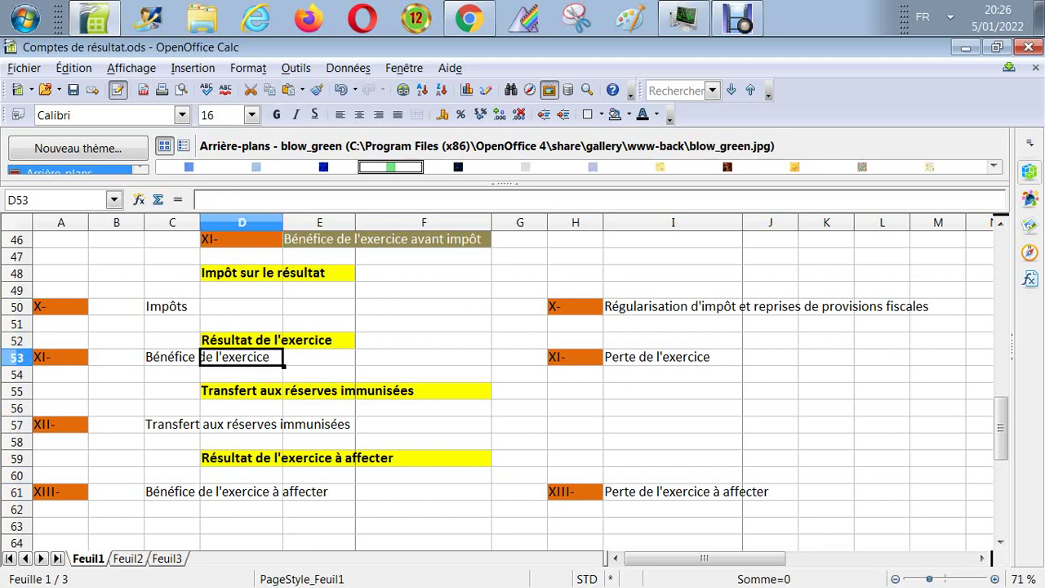
- Check the section headings upward from row 58 to the "Résultats exceptionnels" heading in D33
key("Down")
key("Down")
key("Down")
key("Down")
key("Down")
key("Down")
key("Up")
key("Up")
key("Up")
key("Up")
key("Up")
key("Up")
key("Up")
key("Up")
key("Up")
key("Up")
key("Up")
key("Up")
key("Up")
key("Up")
key("Up")
key("Up")
key("Up")
key("Up")
key("Up")
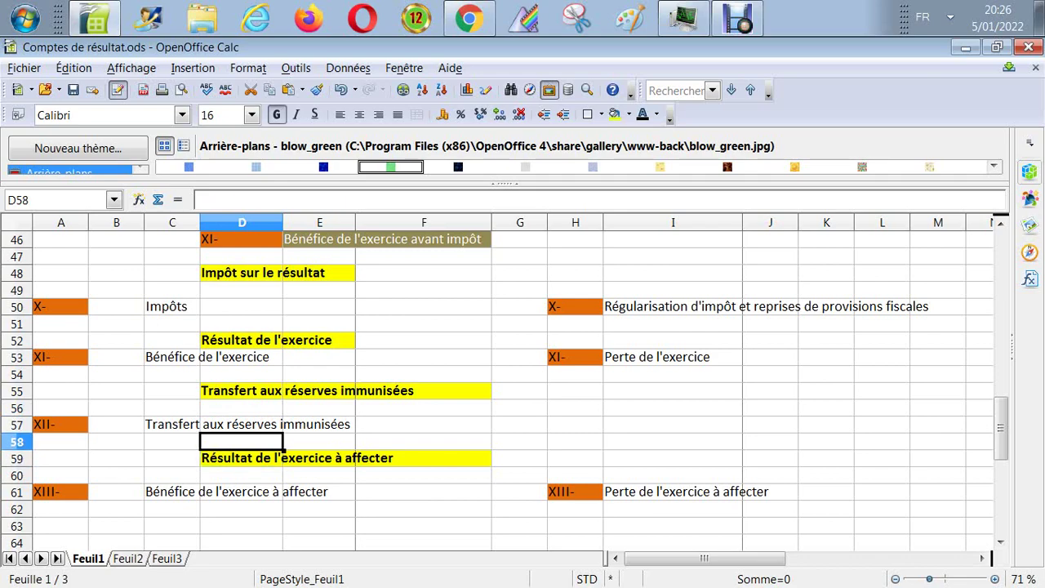
key("Up")
key("Up")
key("Up")
key("Up")
key("Up")
key("Up")
key("Up")
key("Up")
key("Up")
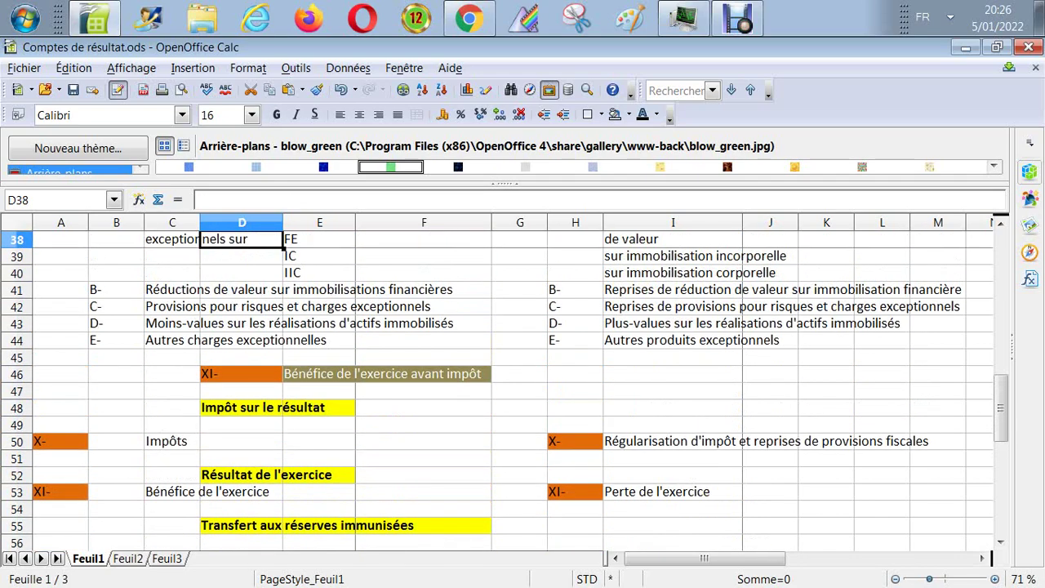
key("Up")
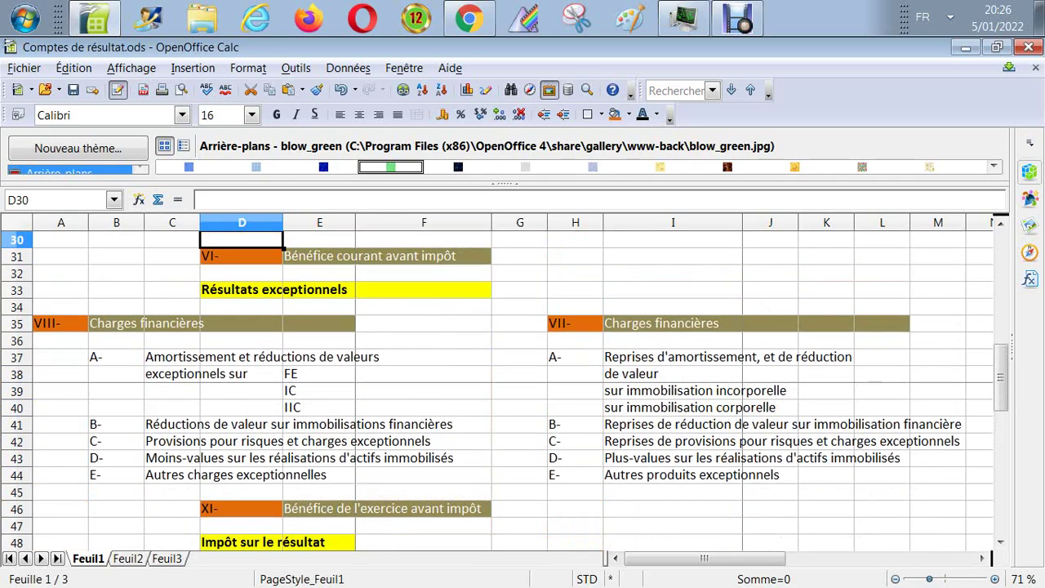
left_click(242, 289)
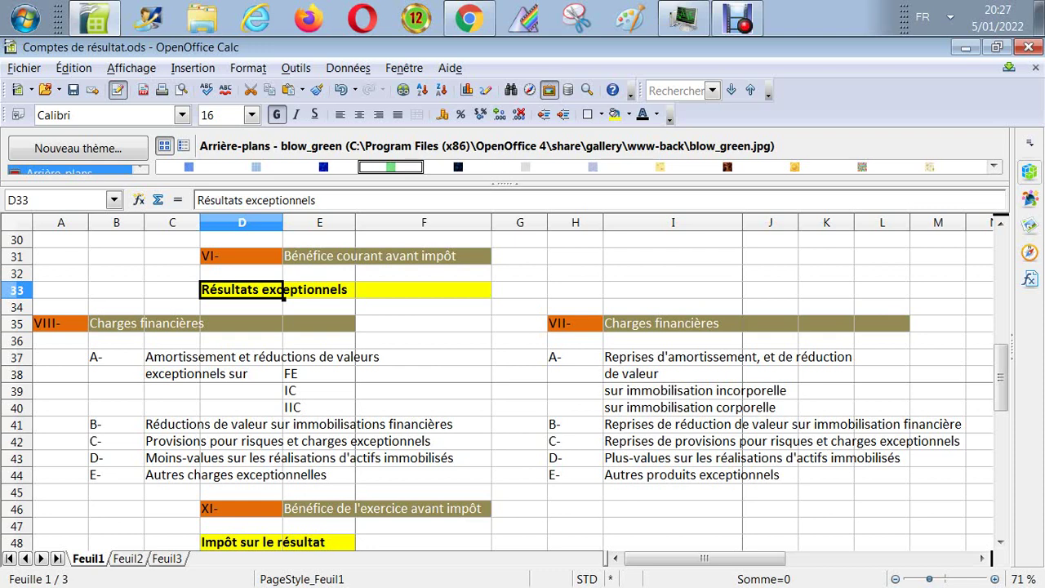
- Check the "Résultats financiers" heading in D24 and the financial section beneath it
key("Up")
key("Up")
key("Up")
key("Up")
key("Up")
key("Up")
key("Up")
key("Up")
key("Up")
key("Up")
key("Up")
key("Up")
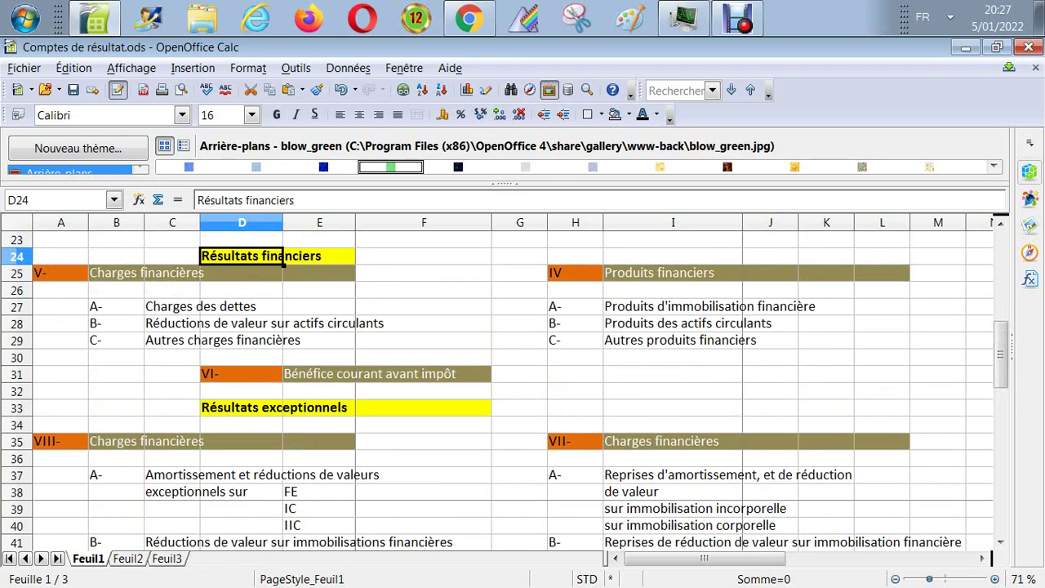
key("Down")
key("Down")
key("Down")
key("Down")
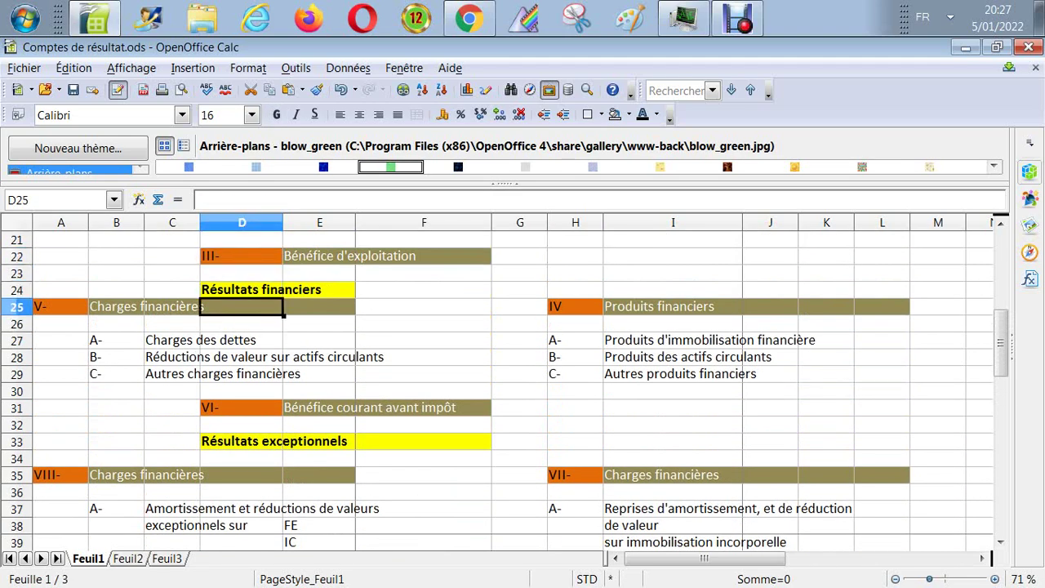
- Look back over the operating section up to the "Comptes de résultats" title in row 1
key("Up")
key("Up")
key("Up")
key("Up")
key("Up")
key("Up")
key("Up")
key("Up")
key("Up")
key("Up")
key("Up")
key("Up")
key("Up")
key("Up")
key("Up")
key("Up")
key("Up")
key("Up")
key("Up")
key("Up")
key("Up")
key("Up")
key("Up")
key("Up")
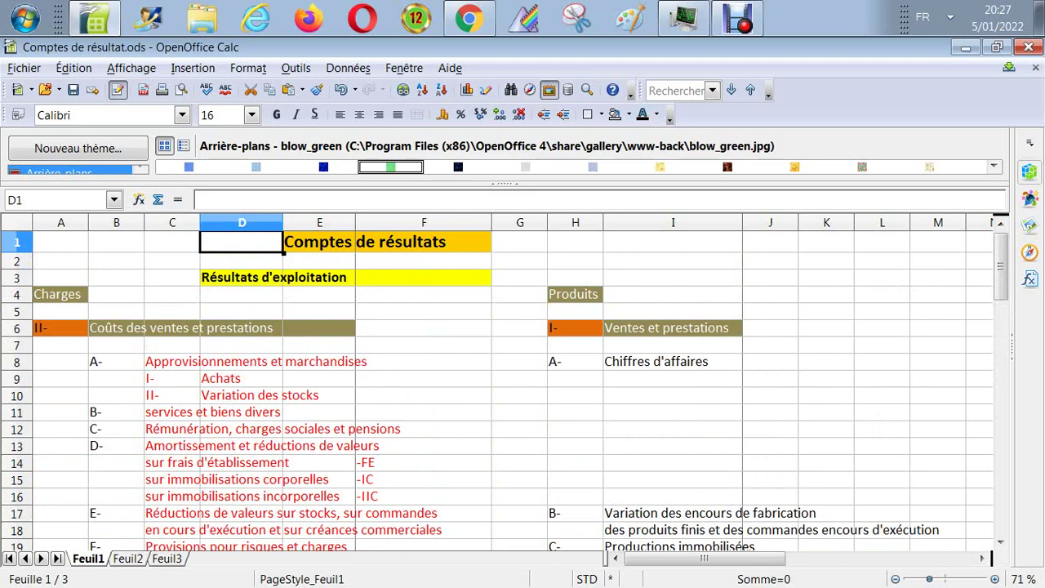
- Review the operating section from the "Comptes de résultats" title in row 1 down to the "Résultats financiers" heading in D24
key("Down")
key("Down")
key("Down")
key("Down")
key("Down")
key("Down")
key("Down")
key("Down")
key("Down")
key("Down")
key("Down")
key("Down")
key("Down")
key("Down")
key("Down")
key("Down")
key("Down")
key("Down")
key("Down")
key("Down")
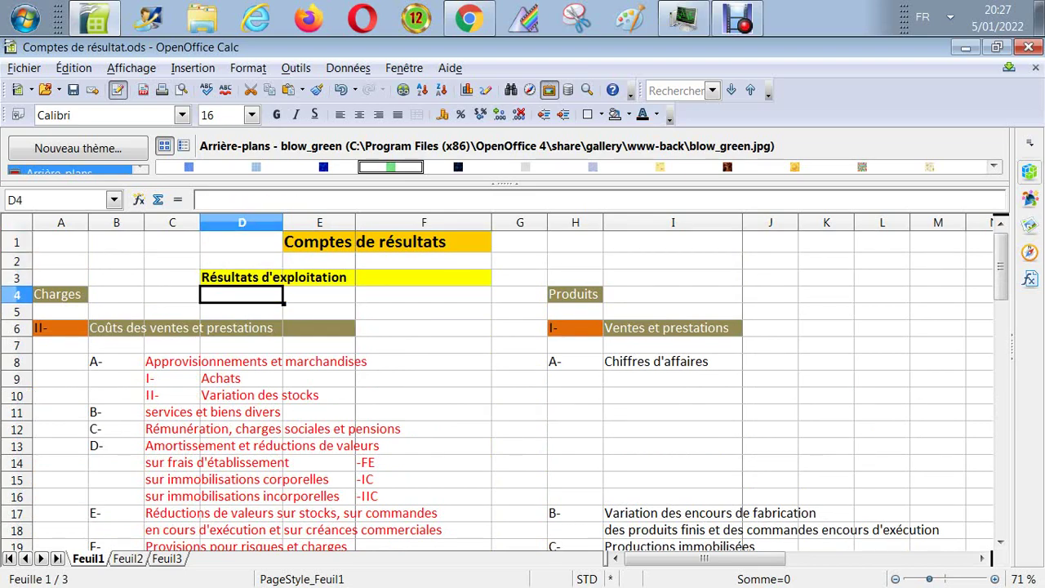
key("Down")
key("Down")
key("Up")
key("Up")
key("Up")
key("Up")
key("Up")
key("Up")
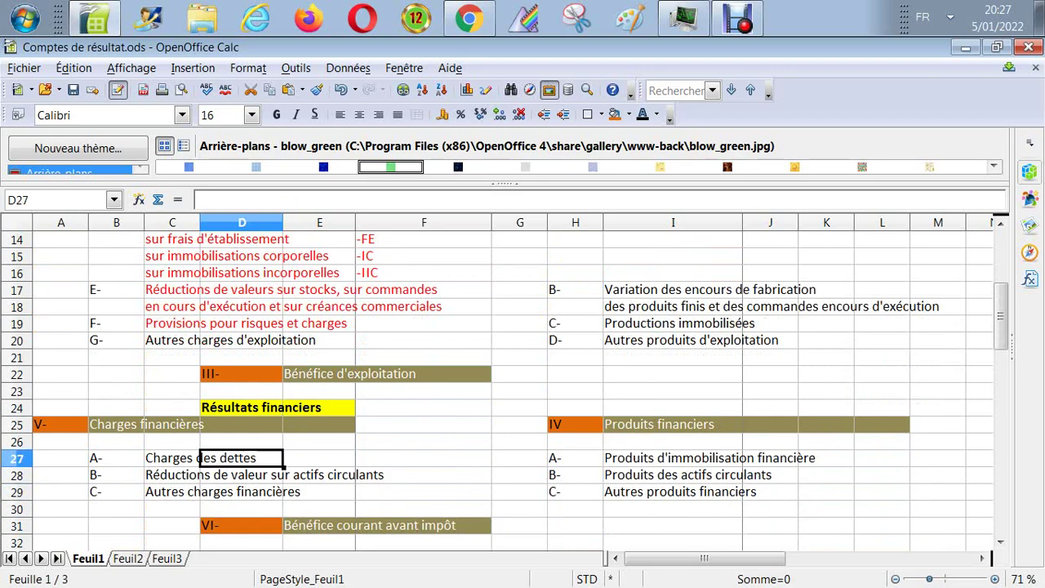
- Review the financial section's charges and income, continuing down to the "Résultats exceptionnels" section and its items through row 43
key("Down")
key("Down")
key("Down")
key("Down")
key("Down")
key("Down")
key("Down")
key("Down")
key("Down")
key("Down")
key("Down")
key("Down")
key("Down")
key("Down")
key("Down")
key("Down")
key("Down")
key("Down")
key("Down")
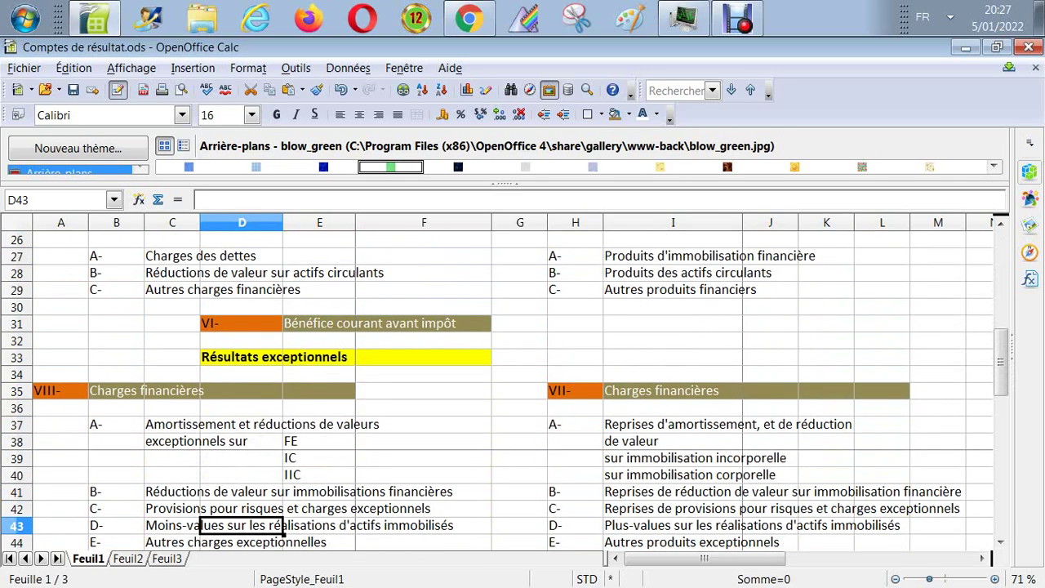
- Recheck the exceptional section from its D33 heading, continuing to the "Impôt sur le résultat" heading in D48 and the tax lines in row 50
key("Up")
key("Up")
key("Up")
key("Up")
key("Up")
key("Up")
key("Up")
key("Up")
key("Up")
key("Up")
key("Up")
key("Down")
key("Down")
key("Down")
key("Down")
key("Down")
key("Down")
key("Down")
key("Down")
key("Down")
key("Down")
key("Down")
key("Down")
key("Down")
key("Down")
key("Down")
key("Down")
key("Down")
key("Down")
key("Down")
key("Down")
key("Up")
key("Up")
key("Up")
key("Up")
key("Up")
key("Up")
key("Up")
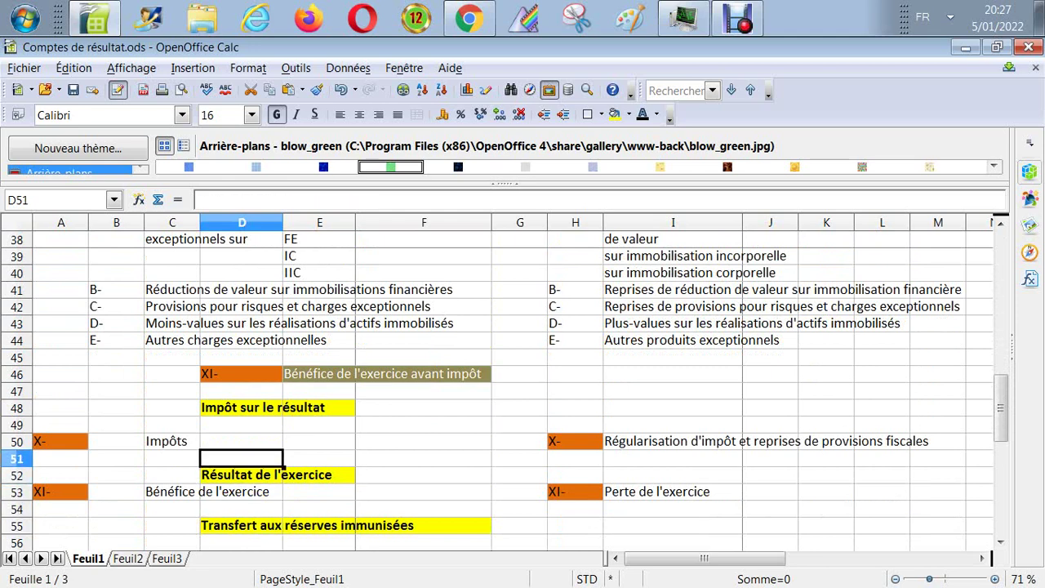
- Examine the "Résultat de l'exercice", "Transfert aux réserves immunisées" and "Résultat de l'exercice à affecter" headings in D52, D55 and D59
key("Down")
key("Down")
key("Down")
key("Down")
key("Down")
key("Down")
key("Down")
key("Down")
key("Down")
key("Down")
key("Down")
key("Down")
key("Down")
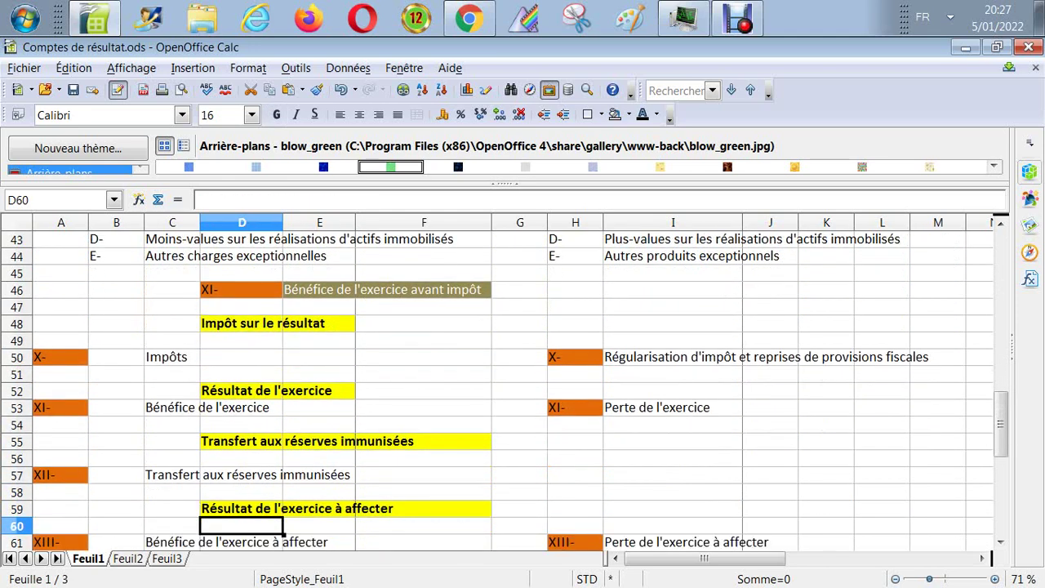
- Check the profit and loss to be allocated in row 61 and the end of the statement below it
key("Up")
key("Up")
key("Down")
key("Down")
key("Down")
key("Down")
key("Down")
key("Down")
key("Down")
key("Down")
key("Down")
key("Down")
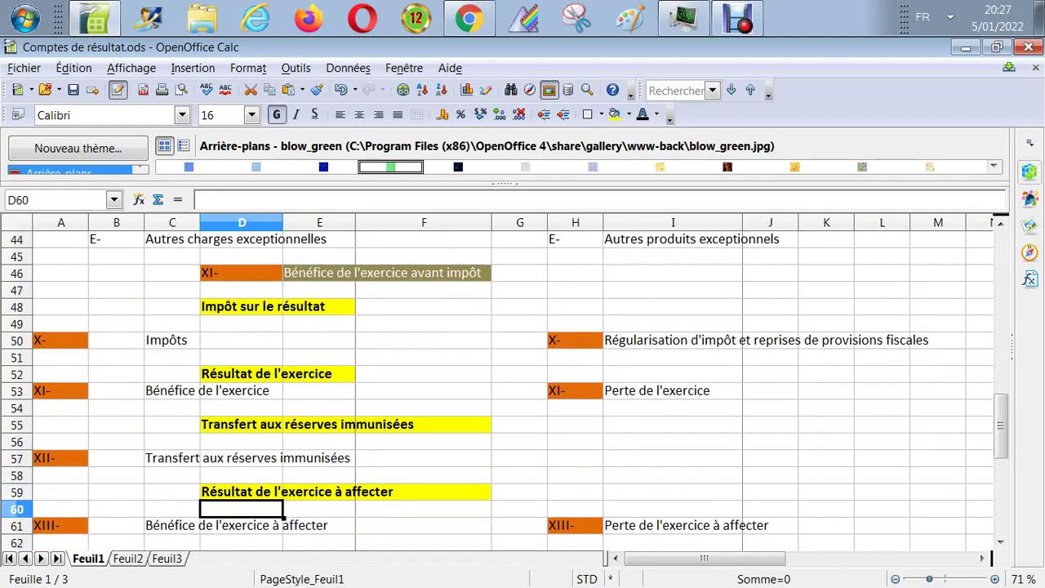
- Look back up over the whole income statement from its last rows to the "Comptes de résultats" title in row 1
key("Up")
key("Up")
key("Up")
key("Up")
key("Up")
key("Up")
key("Up")
key("Up")
key("Up")
key("Up")
key("Up")
key("Up")
key("Up")
key("Up")
key("Up")
key("Up")
key("Up")
key("Up")
key("Up")
key("Up")
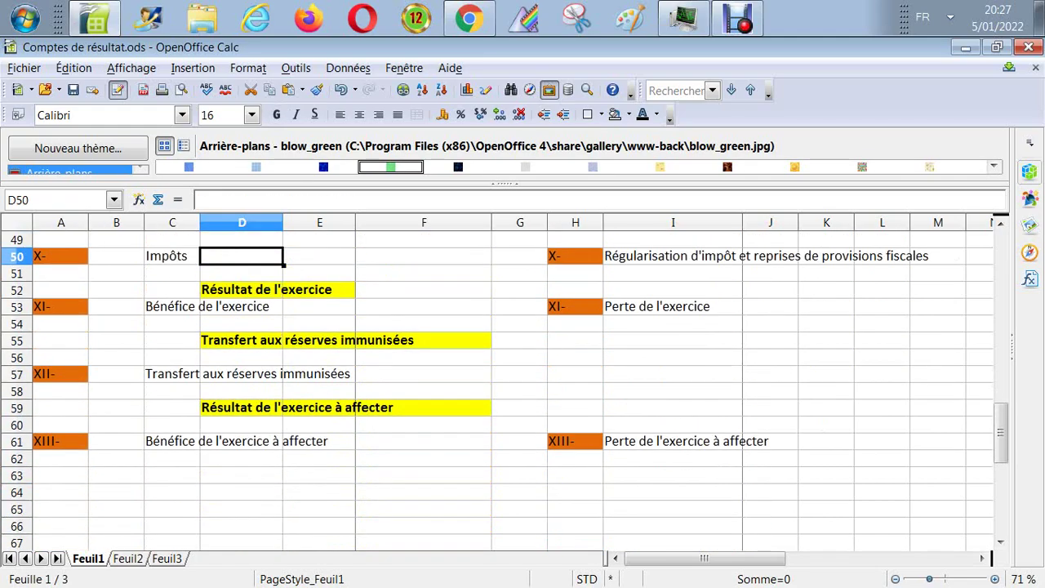
key("Up")
key("Up")
key("Up")
key("Up")
key("Up")
key("Up")
key("Up")
key("Up")
key("Up")
key("Up")
key("Up")
key("Up")
key("Up")
key("Up")
key("Up")
key("Up")
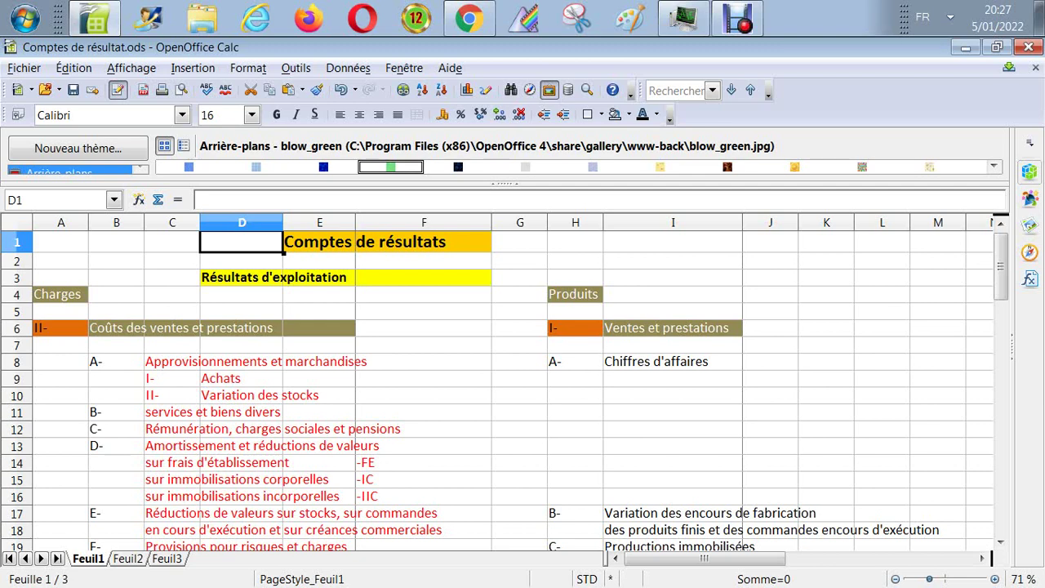
- Review the operating section from the "Comptes de résultats" title down to "Bénéfice d'exploitation" in row 22
key("Down")
key("Down")
key("Down")
key("Down")
key("Down")
key("Down")
key("Down")
key("Down")
key("Down")
key("Down")
key("Down")
key("Down")
key("Down")
key("Down")
key("Down")
key("Down")
key("Down")
key("Down")
key("Down")
key("Down")
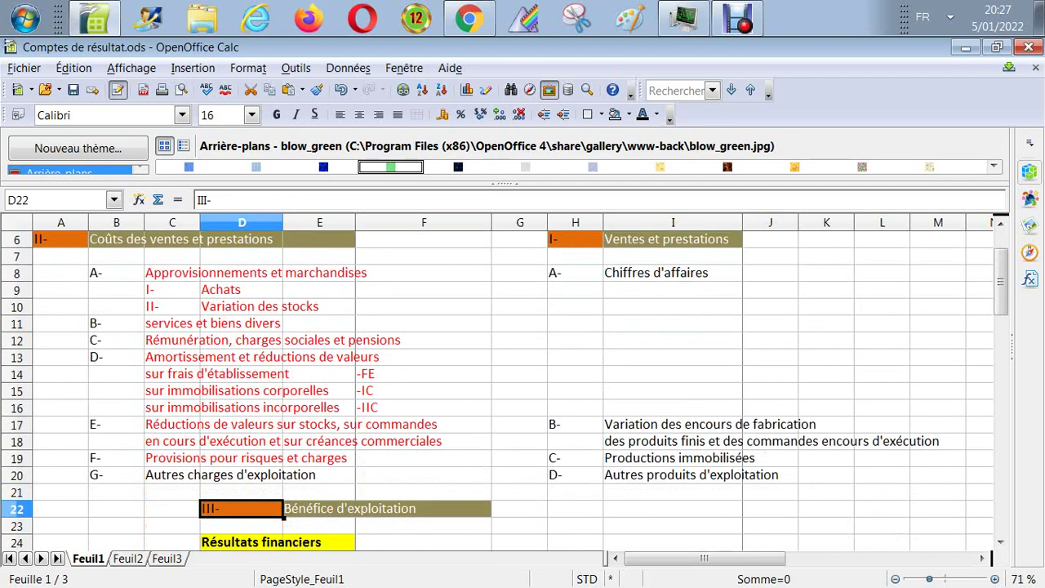
- Look through the financial, exceptional and tax sections, from "Résultats financiers" in row 24 to the result for the year in row 53
key("Down")
key("Down")
key("Down")
key("Down")
key("Down")
key("Down")
key("Down")
key("Down")
key("Down")
key("Down")
key("Down")
key("Down")
key("Down")
key("Down")
key("Down")
key("Down")
key("Down")
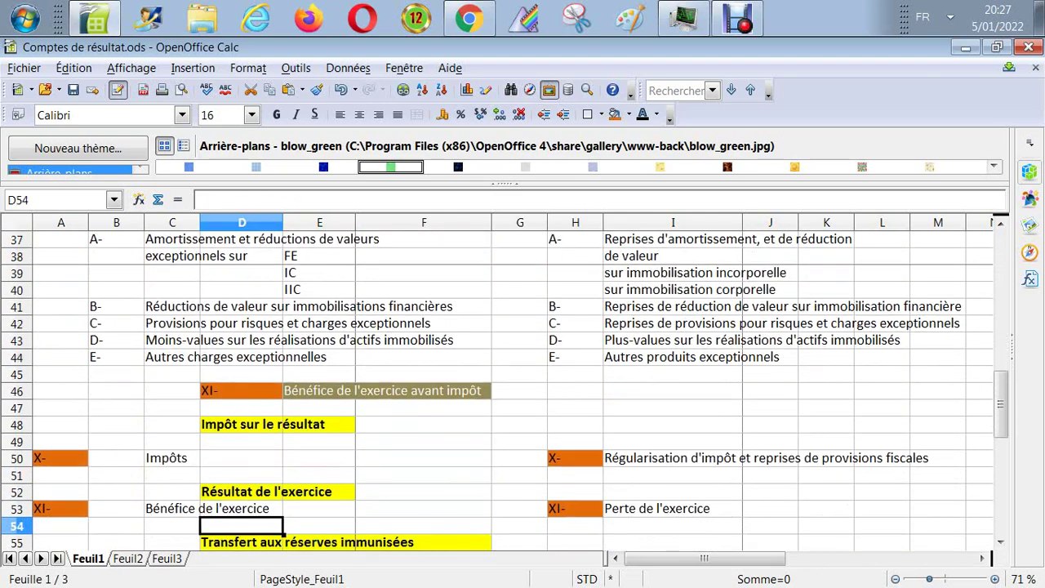
- Examine the closing rows of the statement, from the immunised reserves transfer to the profit and loss to be allocated in row 61
key("Down")
key("Down")
key("Down")
key("Down")
key("Down")
key("Down")
key("Down")
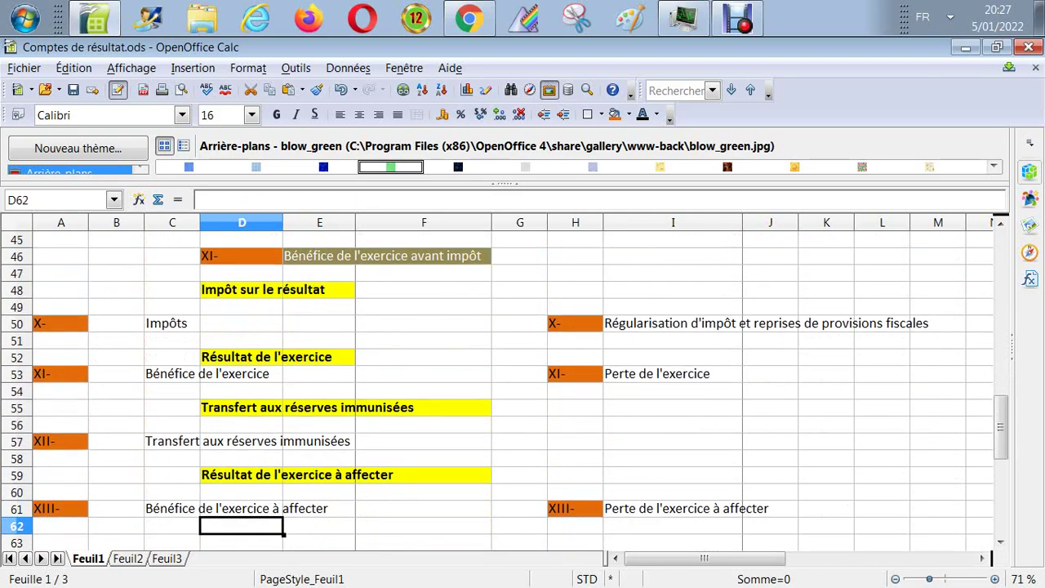
key("Up")
key("Up")
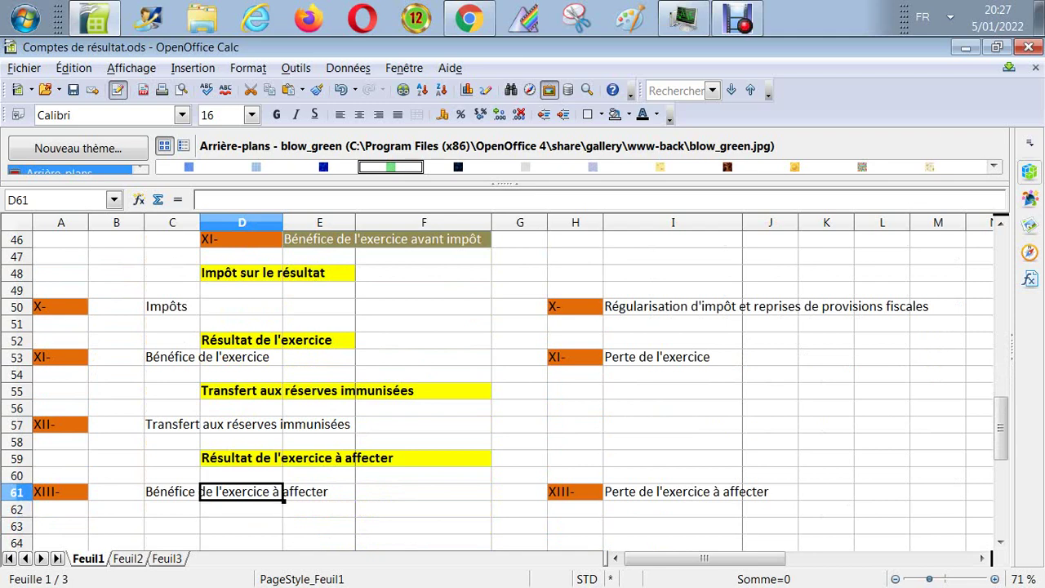
- Recheck the yellow section headings upward from "Résultat de l'exercice à affecter" in D59 to "Impôt sur le résultat" in D48
key("Up")
key("Up")
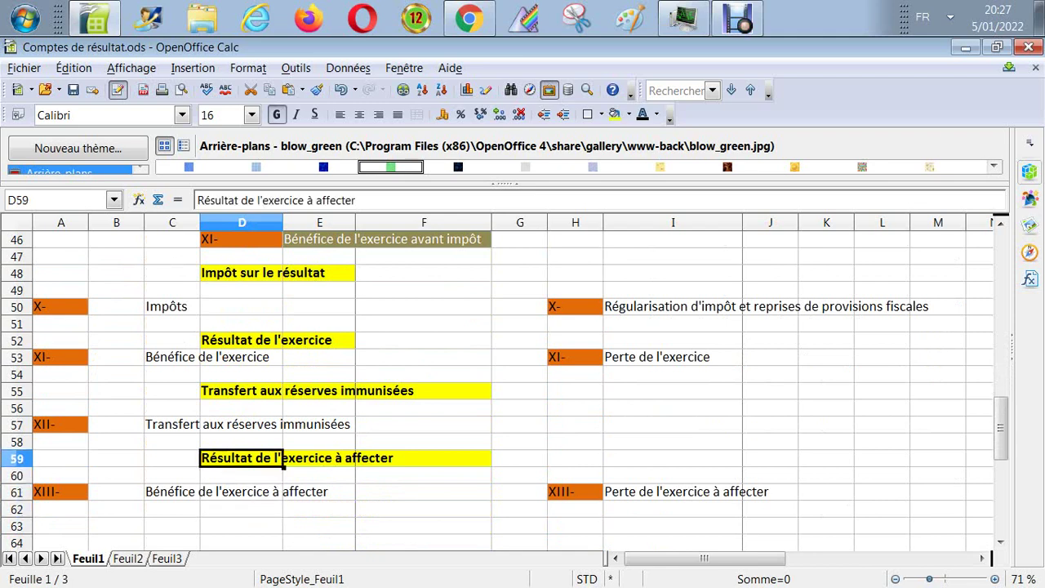
key("Up")
key("Up")
key("Up")
key("Up")
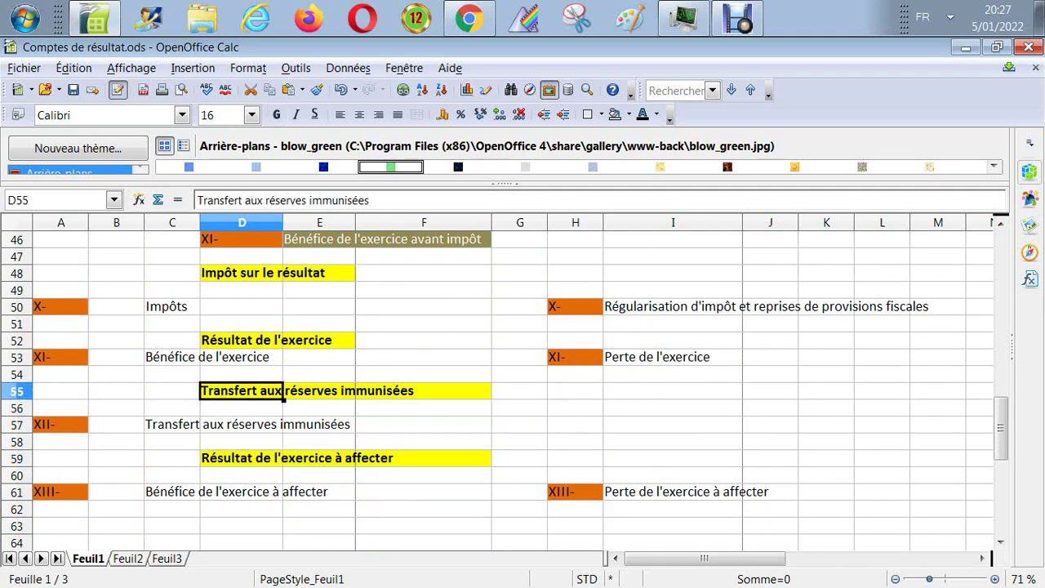
key("Up")
key("Up")
key("Up")
key("Up")
key("Up")
key("Up")
key("Up")
key("Up")
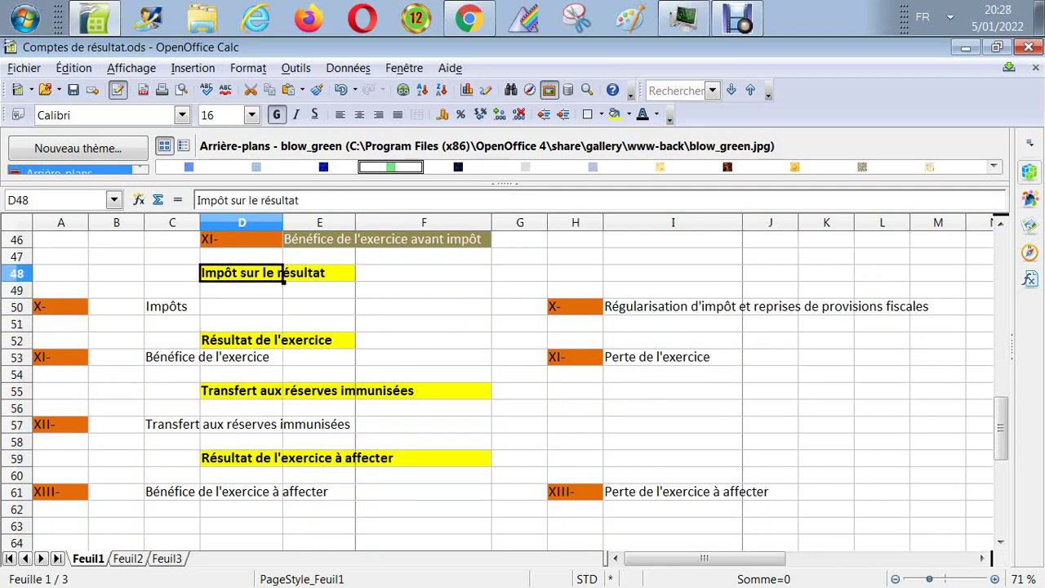